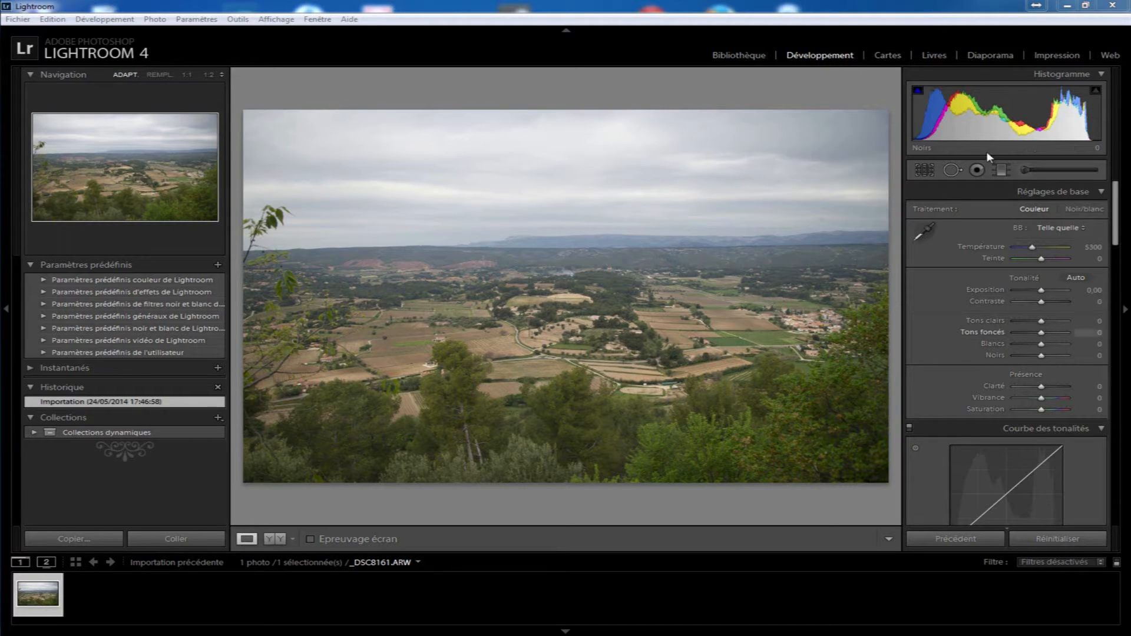
Step: Activate the adjustment brush with its Clarté and Netteté reset to 0 and its size set to 13
left_click(1024, 170)
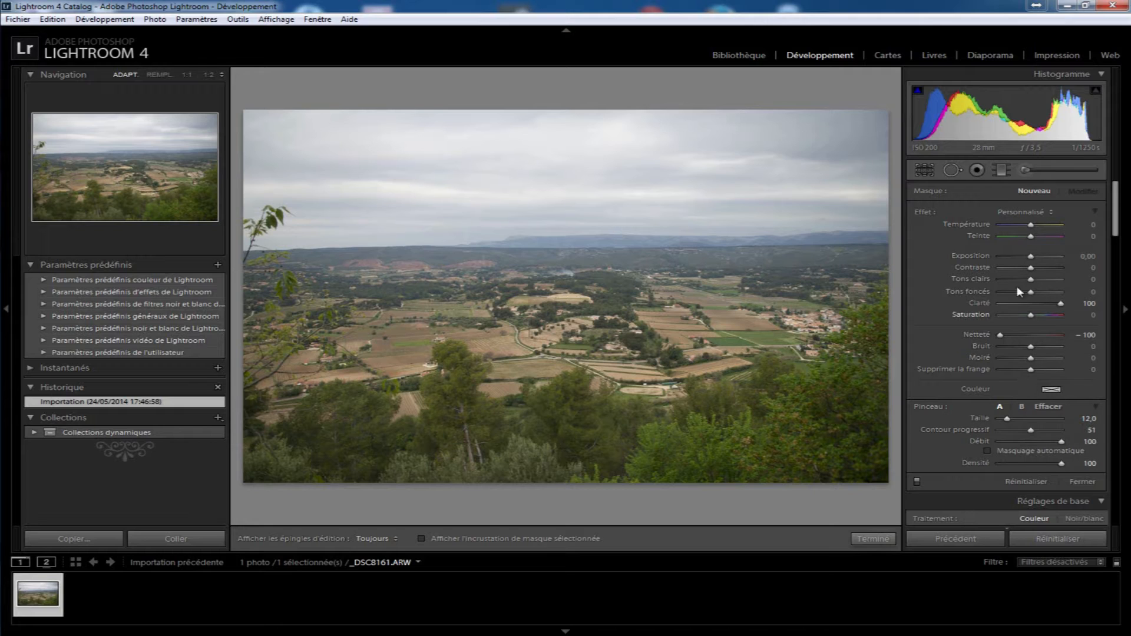
double_click(979, 302)
double_click(977, 334)
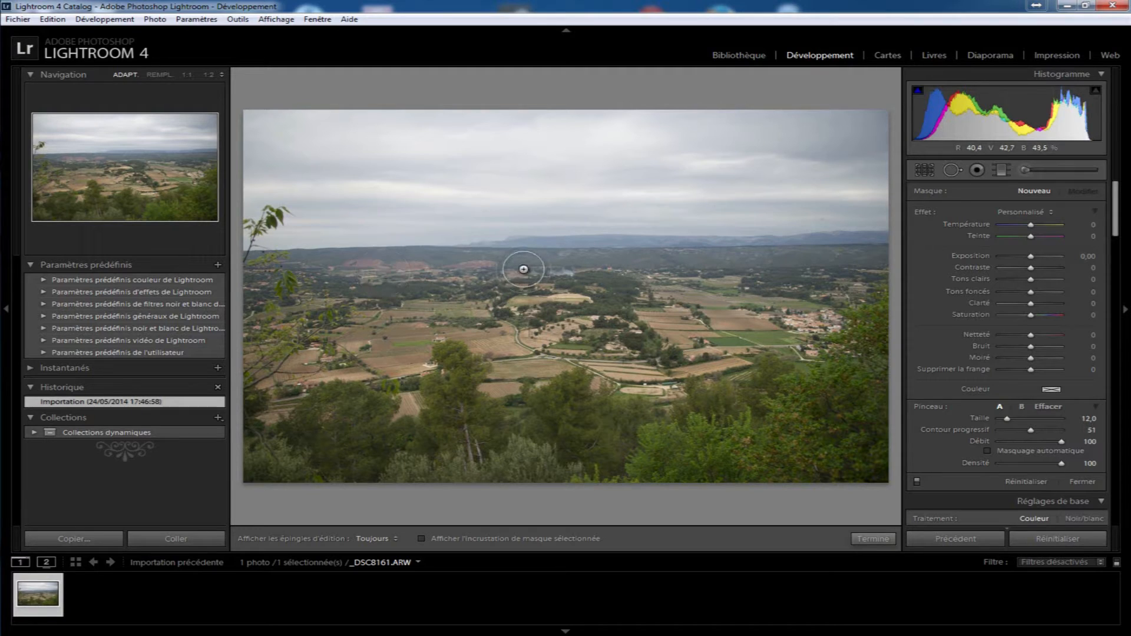
scroll(575, 269, "up", 2)
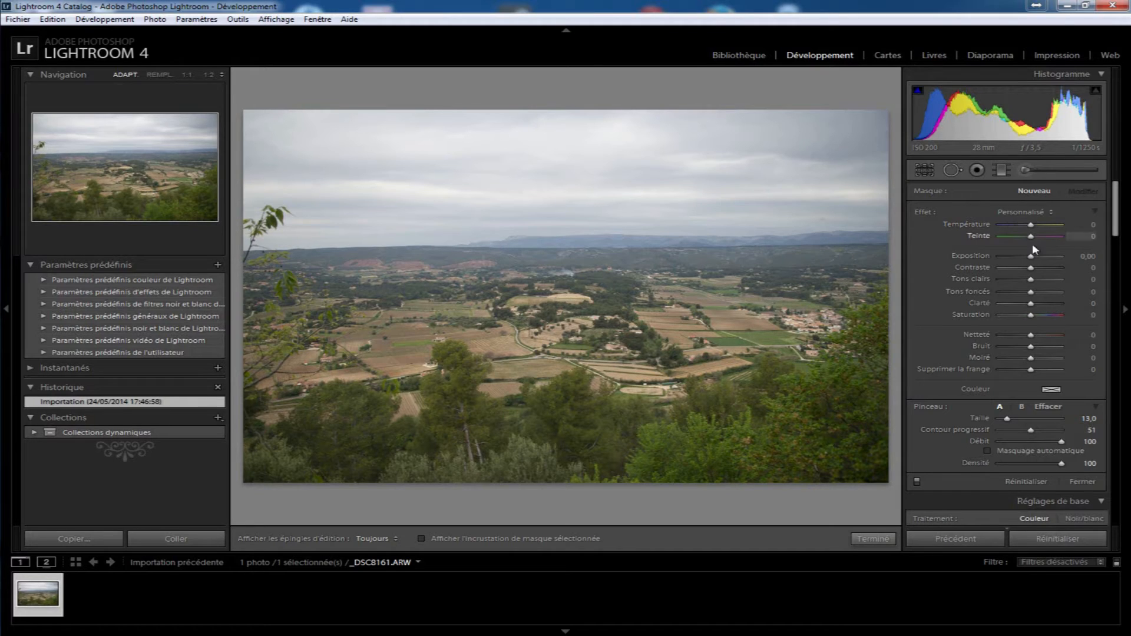
mouse_move(1030, 258)
left_mouse_down()
mouse_move(1041, 256)
mouse_move(1020, 256)
mouse_move(1060, 258)
mouse_move(1016, 258)
mouse_move(1059, 258)
mouse_move(1017, 257)
mouse_move(1031, 257)
left_mouse_up()
double_click(987, 259)
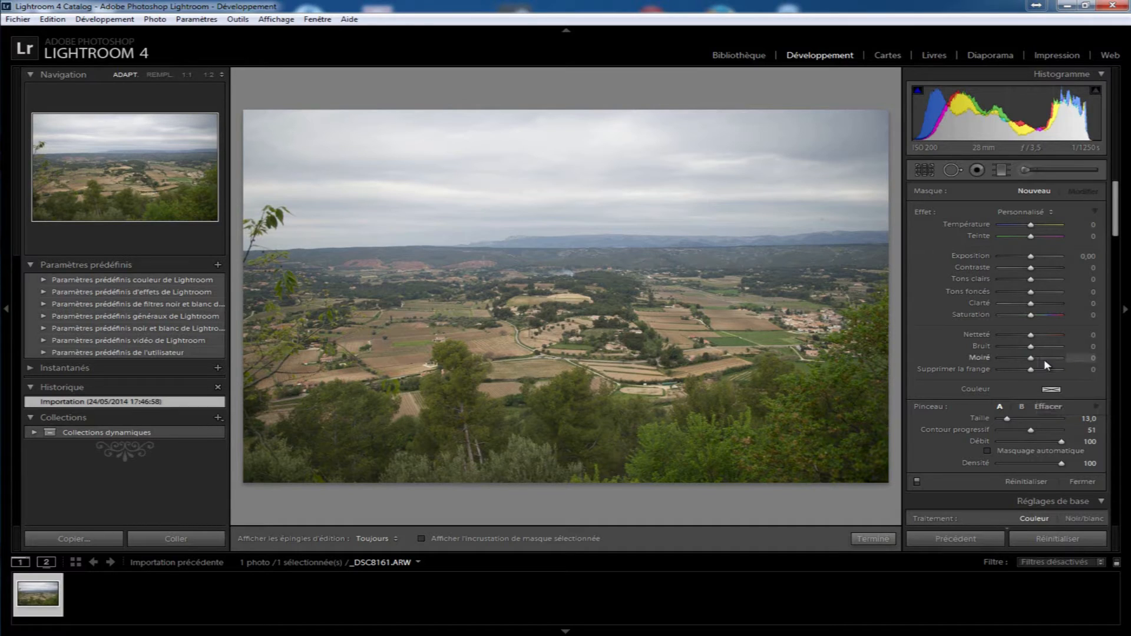
left_click_drag(1038, 371, 1032, 371)
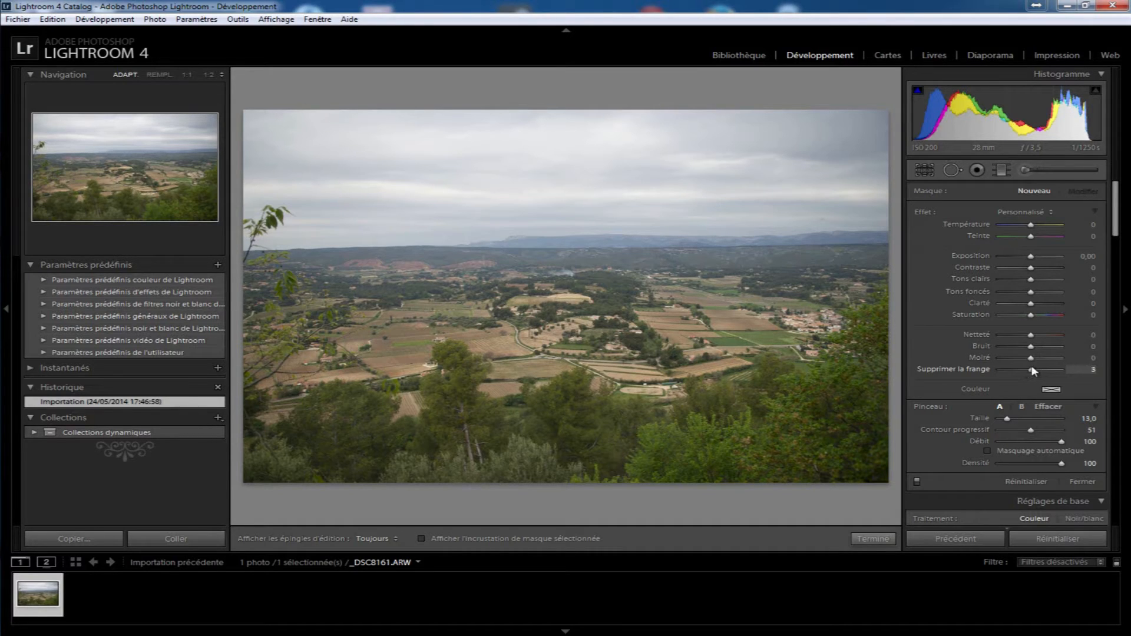
double_click(977, 366)
Step: Set the adjustment brush's tint colour to yellow with hue 46 and saturation 81%
left_click(1052, 390)
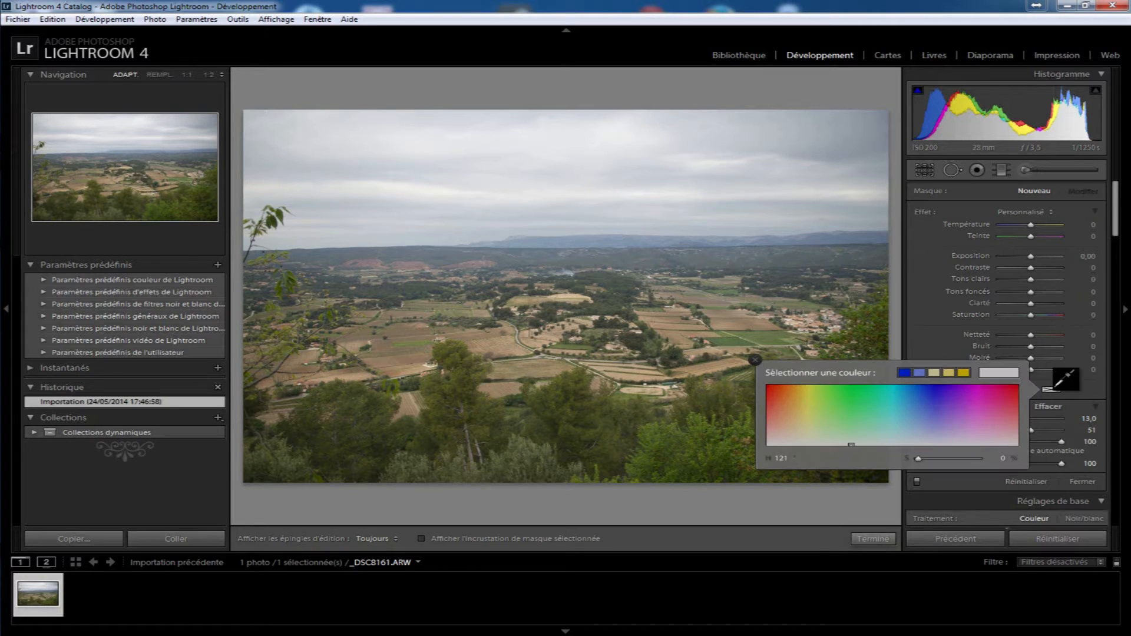
left_click(799, 396)
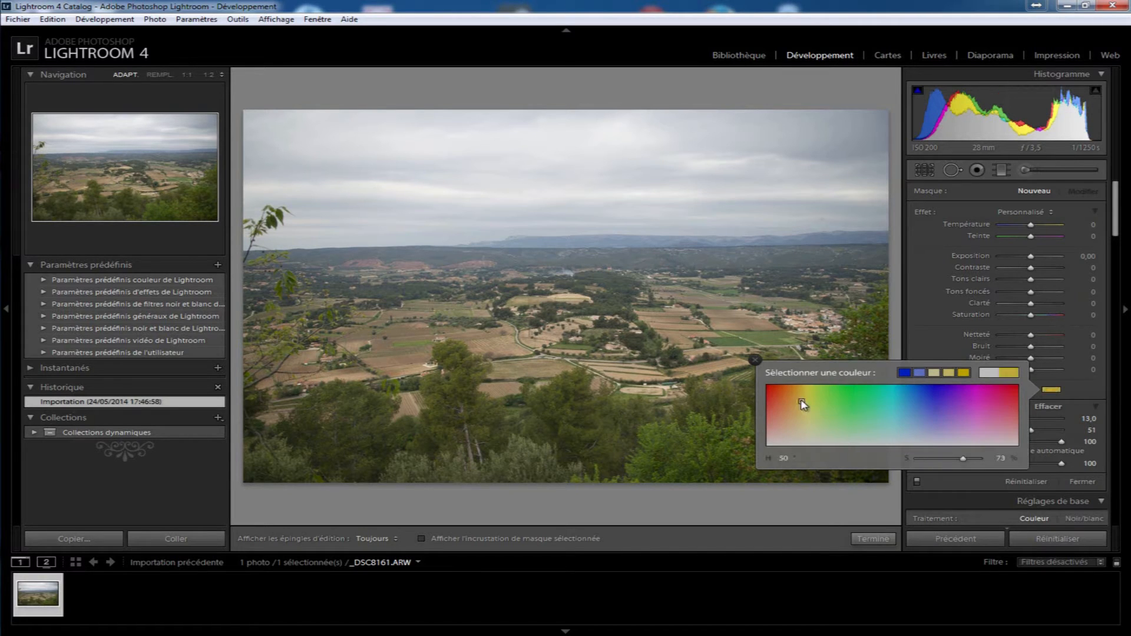
left_click(755, 360)
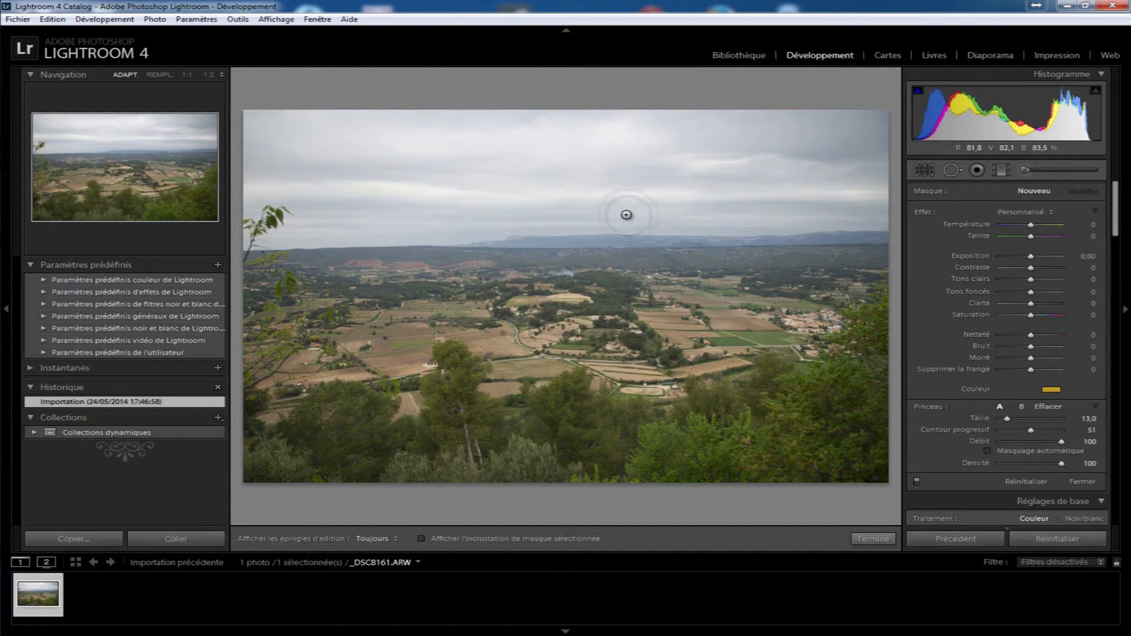
Step: Resize the adjustment brush over the photo and settle on a size of 14
scroll(588, 235, "down", 3)
scroll(590, 240, "up", 10)
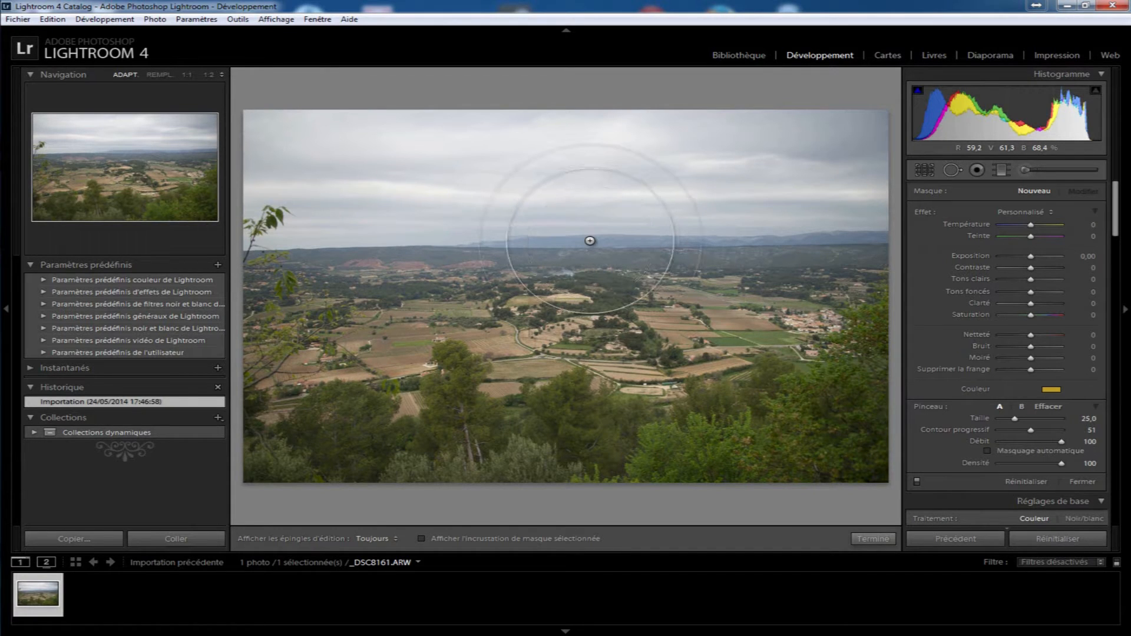
scroll(589, 241, "up", 3)
scroll(590, 241, "down", 10)
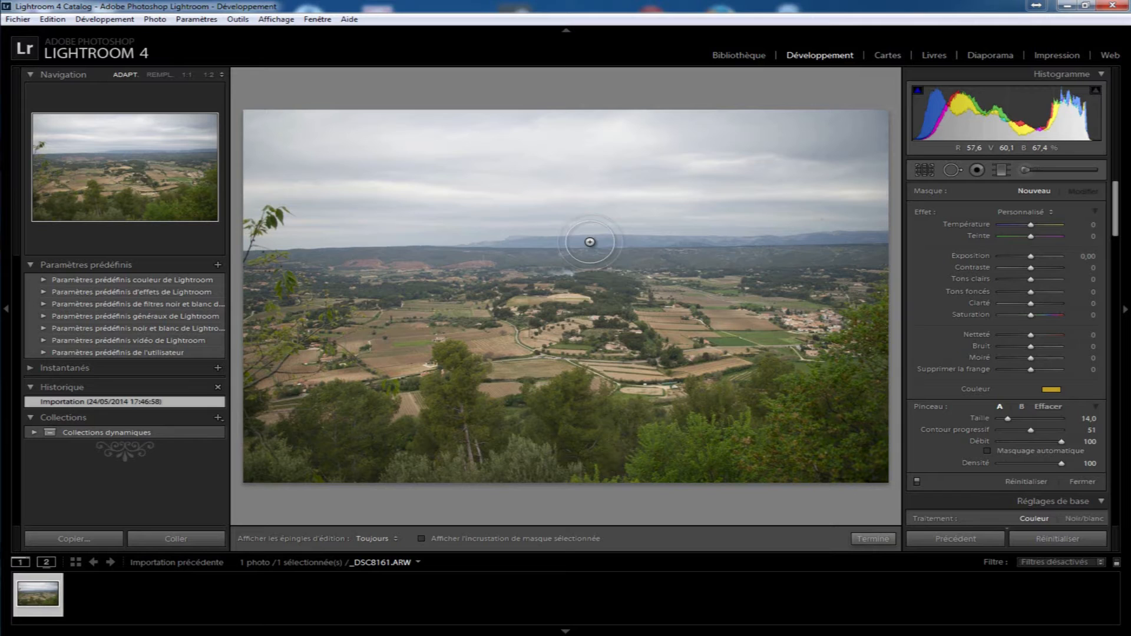
Step: Compare the stored size and feathering settings of brush A and brush B
left_click(1022, 406)
left_click(999, 407)
left_click(1022, 408)
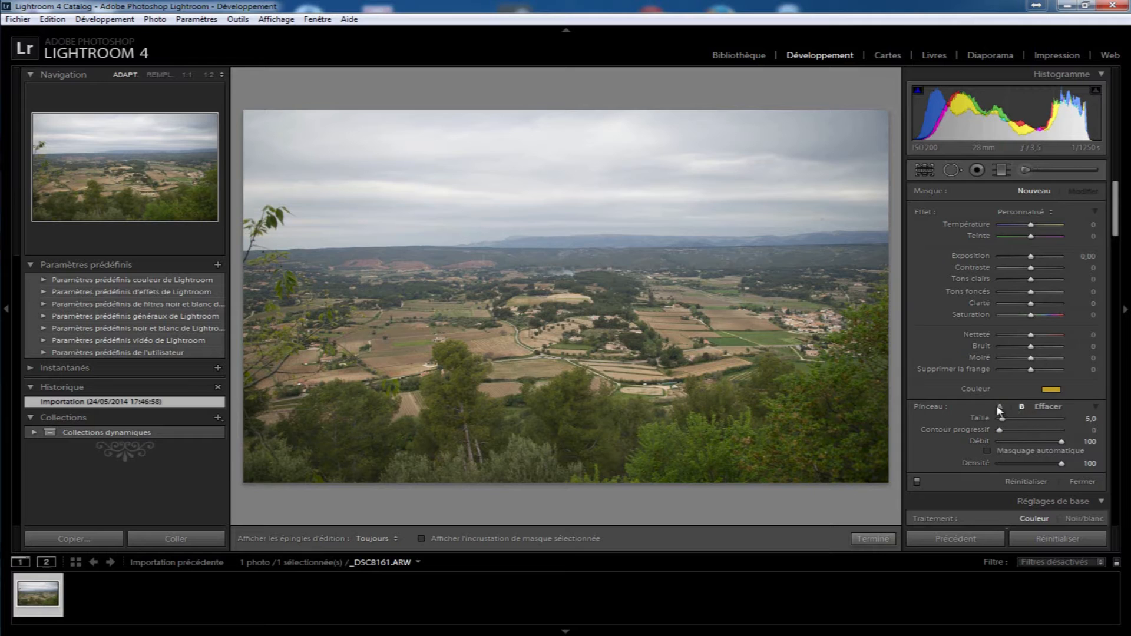
left_click(999, 408)
left_click(1022, 407)
Step: Hide both side panels and show them again
key("Tab")
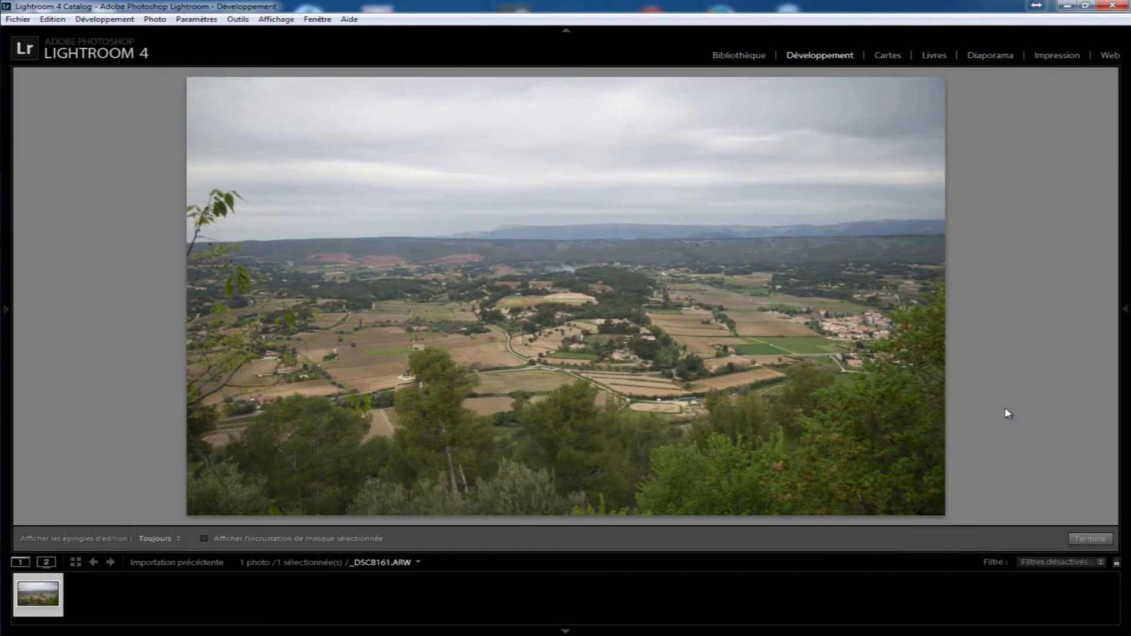
key("Tab")
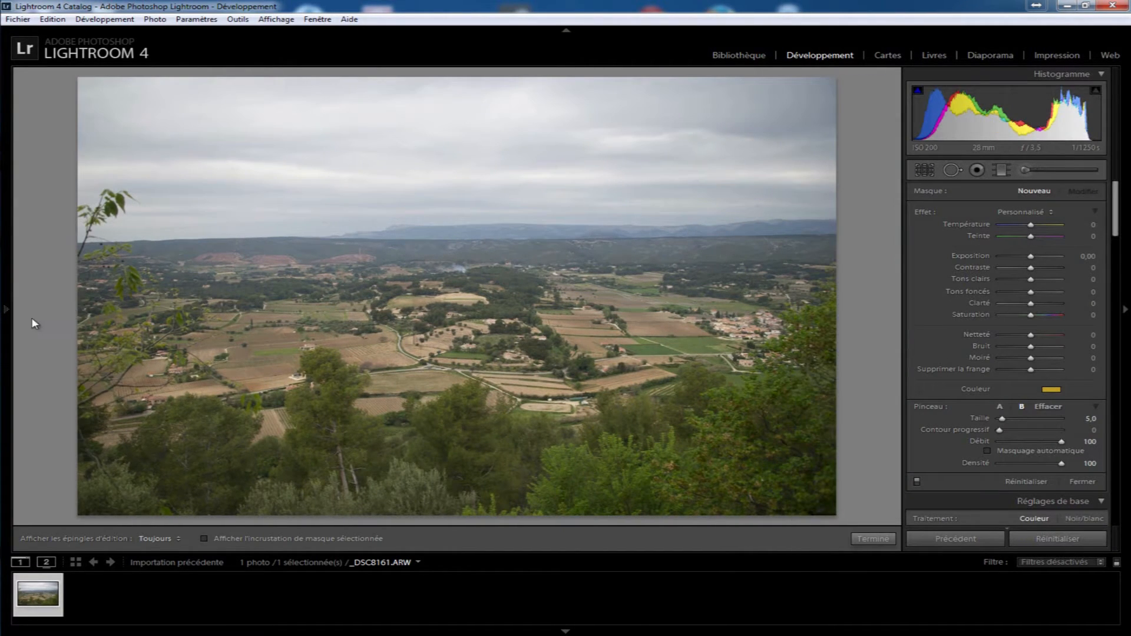
left_click(6, 312)
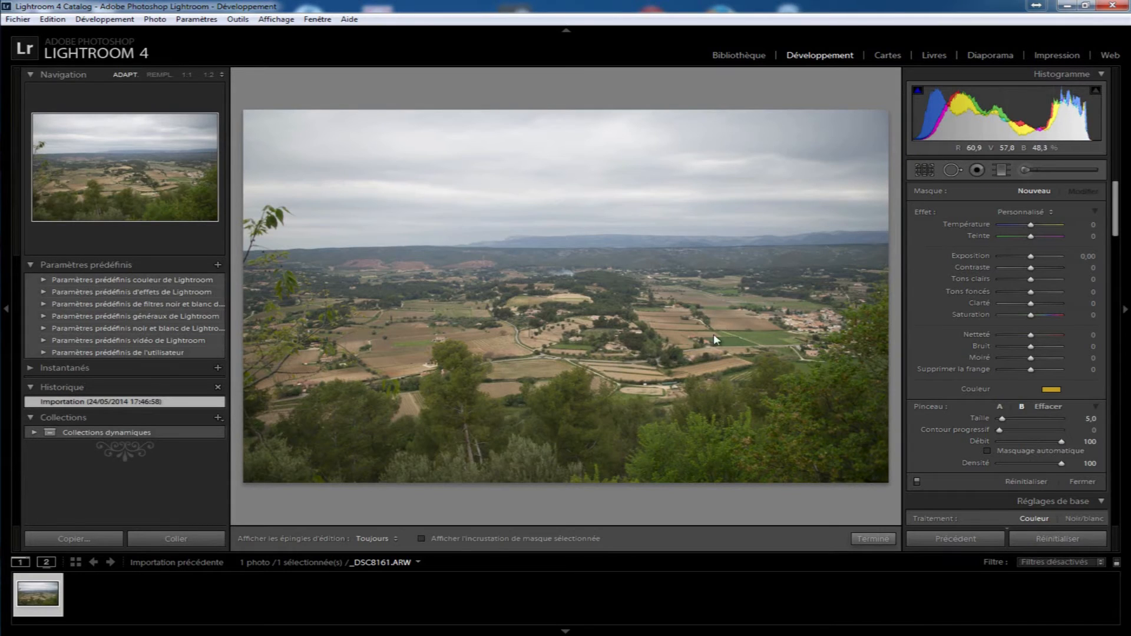
Step: Paint the yellow tint across the upper part of the cloudy sky with brush A
left_click(1001, 408)
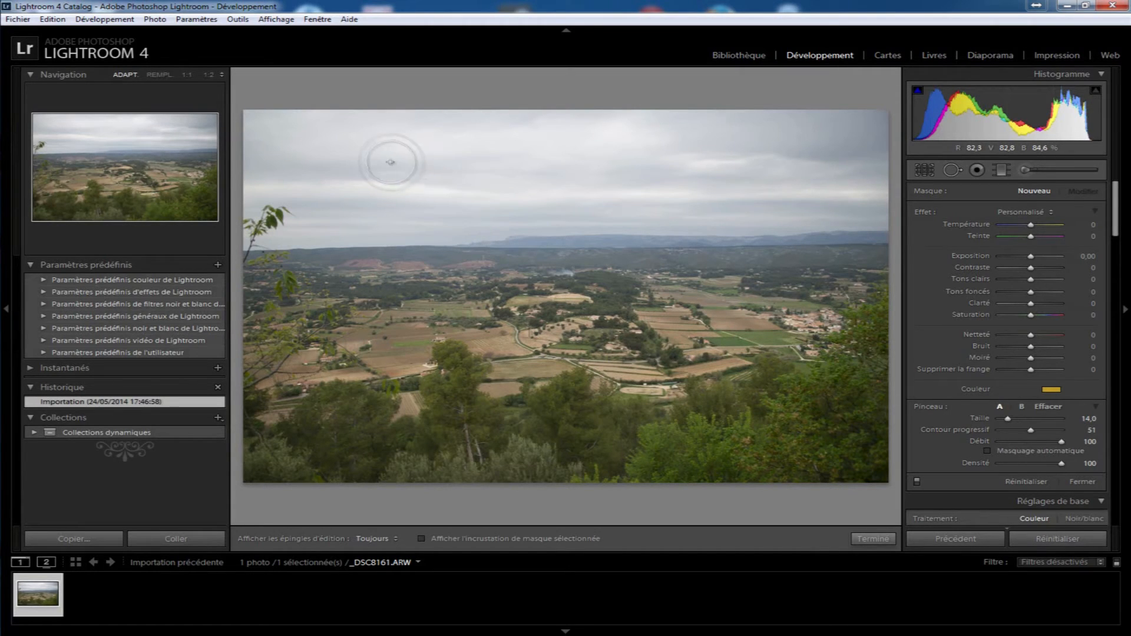
mouse_move(392, 163)
left_mouse_down()
mouse_move(736, 157)
mouse_move(331, 156)
mouse_move(854, 142)
mouse_move(295, 141)
mouse_move(889, 127)
mouse_move(269, 132)
mouse_move(694, 189)
left_mouse_up()
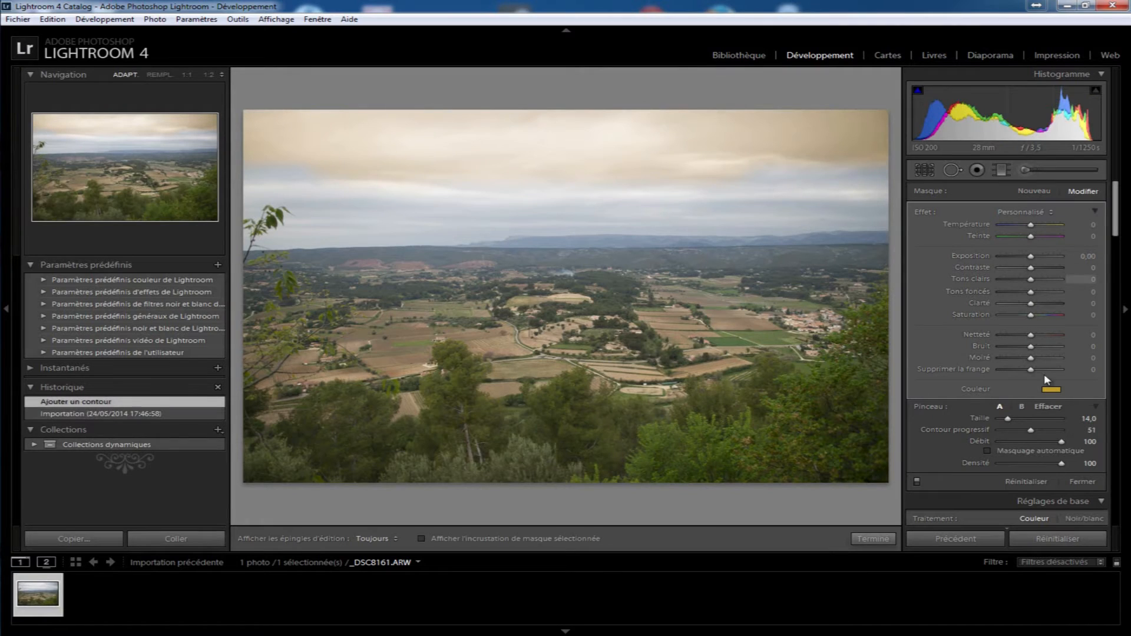
Step: Erase the yellow tint from the whole sky with the brush's erase mode
left_click(1048, 406)
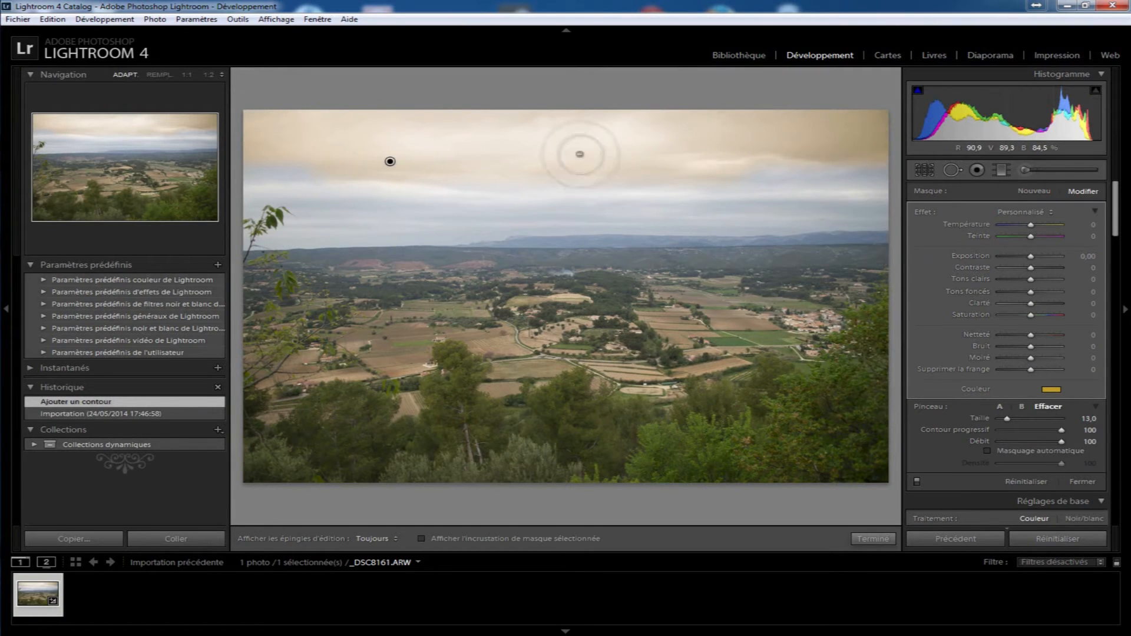
key("h")
mouse_move(226, 117)
left_mouse_down()
mouse_move(805, 121)
mouse_move(758, 145)
mouse_move(178, 154)
mouse_move(1072, 161)
mouse_move(397, 164)
mouse_move(458, 193)
mouse_move(598, 145)
mouse_move(235, 130)
left_mouse_up()
key("h")
Step: Neutralise the brush mask's tint colour by setting its saturation to 0%
left_click(1051, 389)
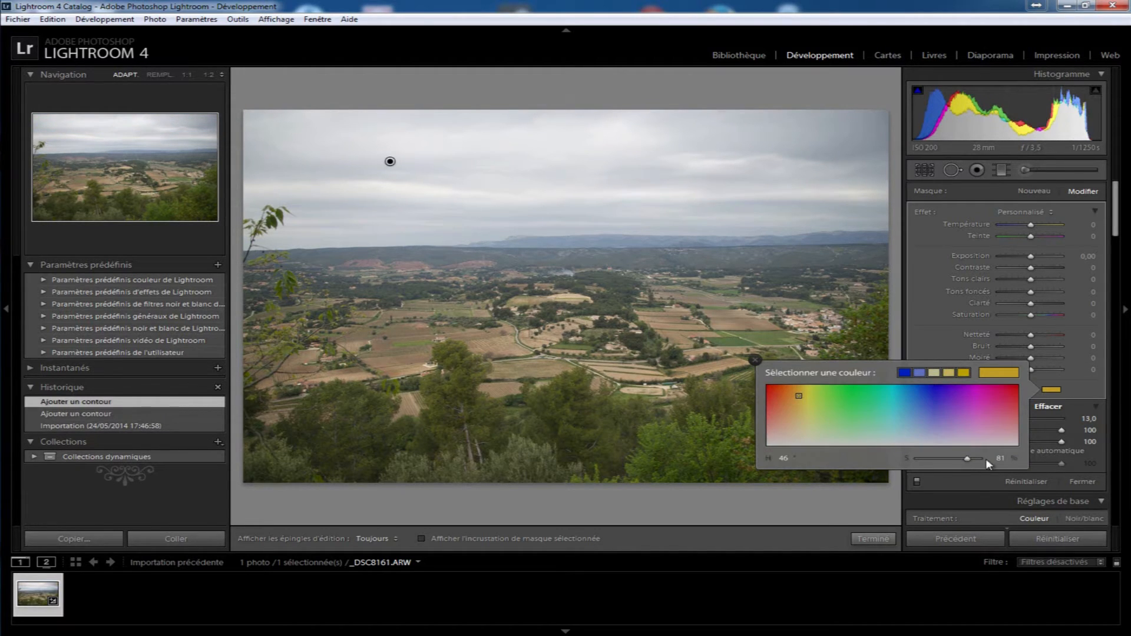
left_click_drag(966, 458, 825, 458)
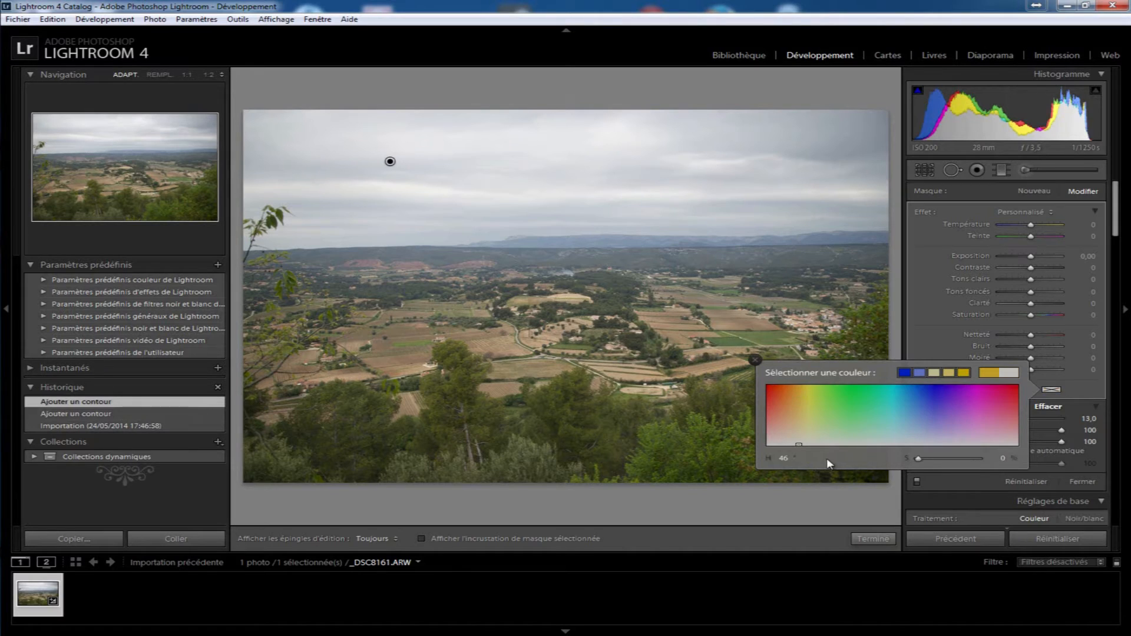
left_click(755, 360)
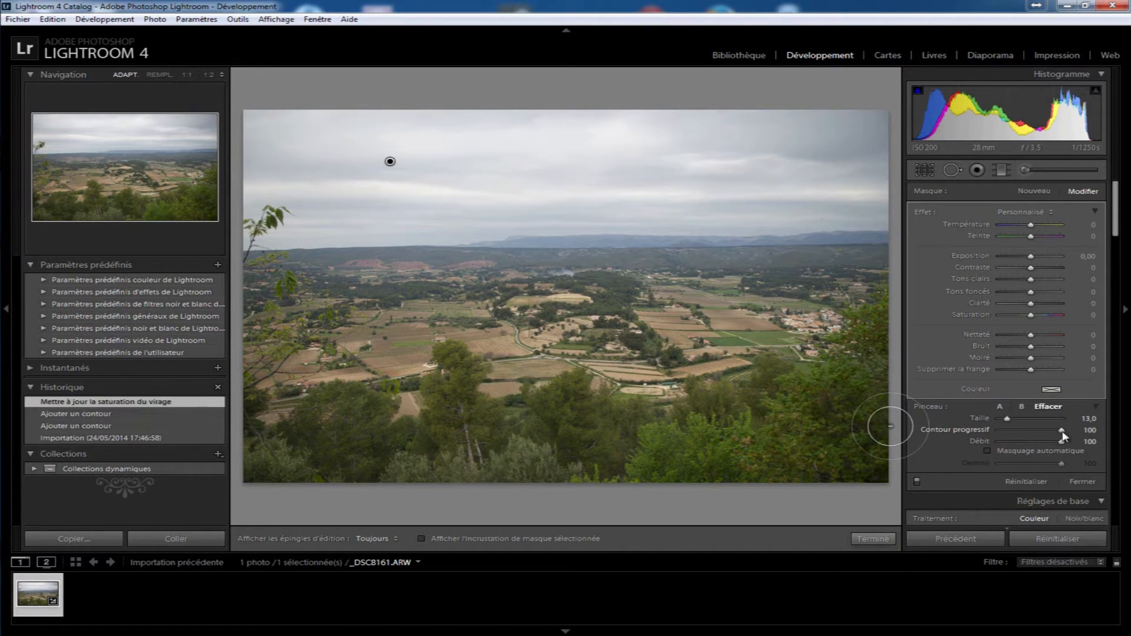
Step: Set the erase brush's Contour progressif to 100 and its Débit to 19
mouse_move(1063, 435)
left_mouse_down()
mouse_move(1011, 435)
mouse_move(1065, 434)
left_mouse_up()
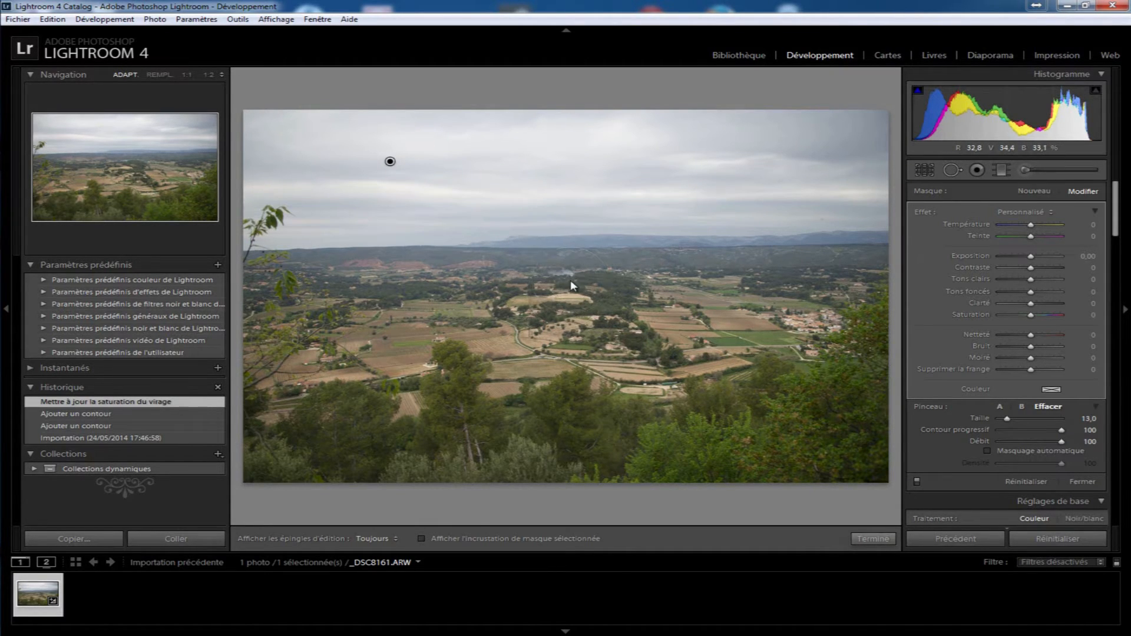
mouse_move(1061, 430)
left_mouse_down()
mouse_move(999, 435)
mouse_move(1066, 429)
left_mouse_up()
left_click_drag(1062, 442, 1011, 442)
left_click(989, 452)
key("h")
Step: Select brush A and set the mask's tint colour to red
left_click(999, 407)
left_click(1051, 390)
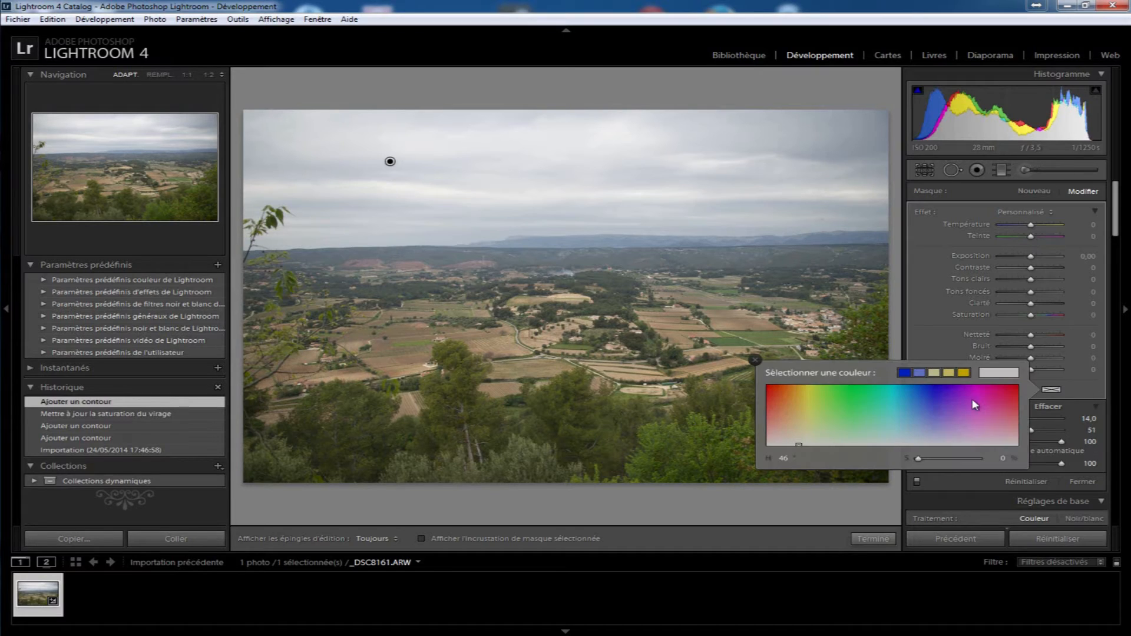
Step: Try painting red along the distant hills without automatic masking, and undo both strokes
left_click_drag(744, 256, 477, 256)
left_click_drag(640, 255, 779, 255)
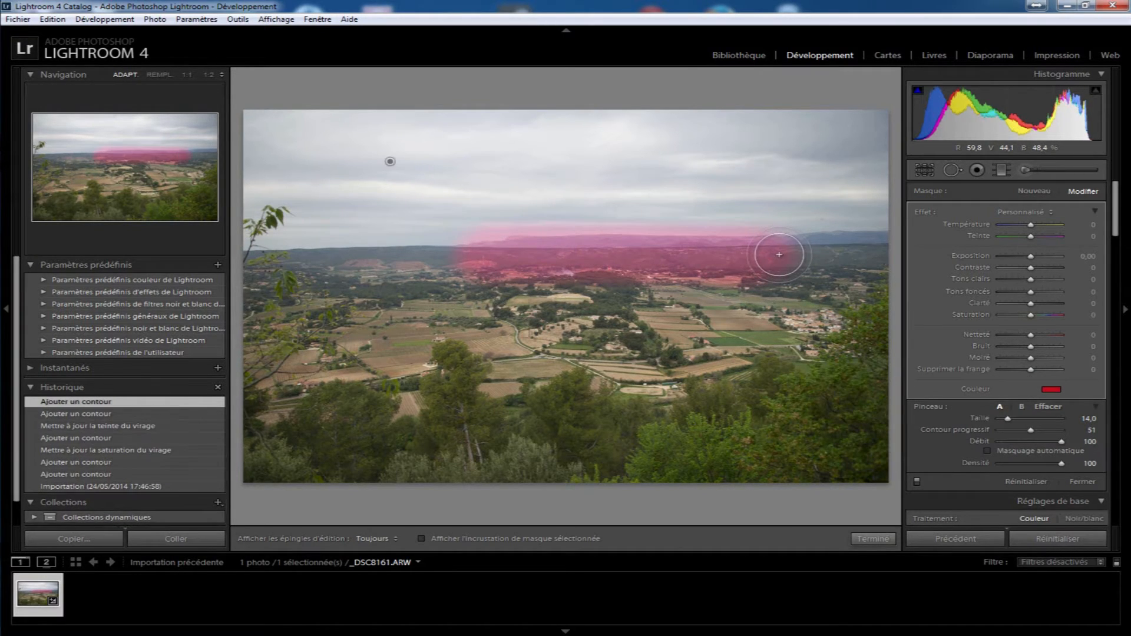
key("ctrl+z")
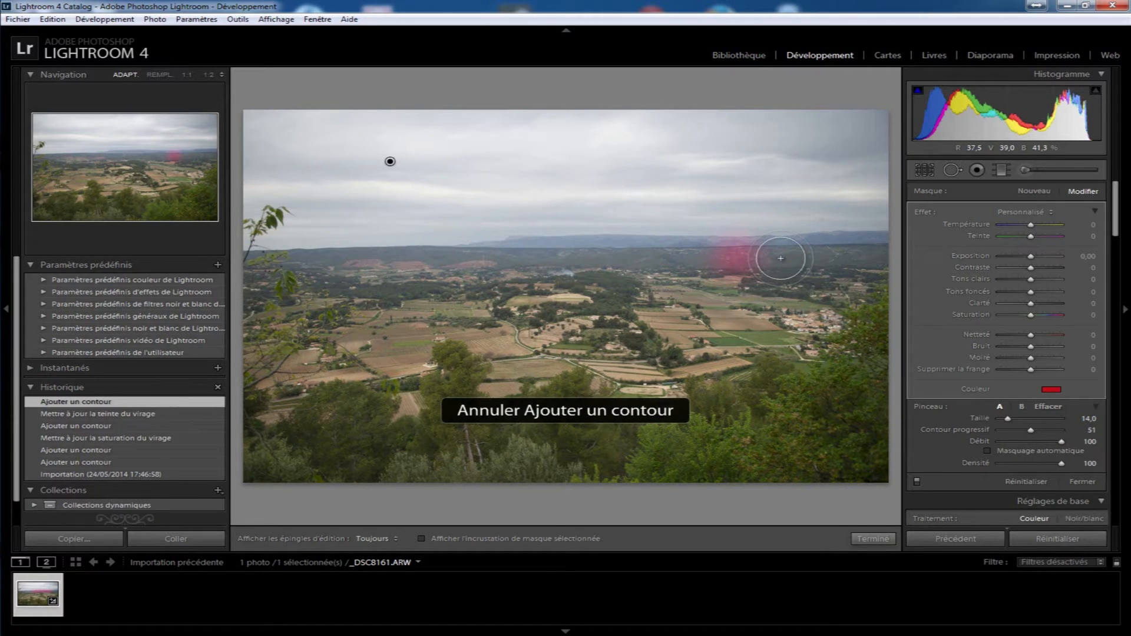
key("ctrl+z")
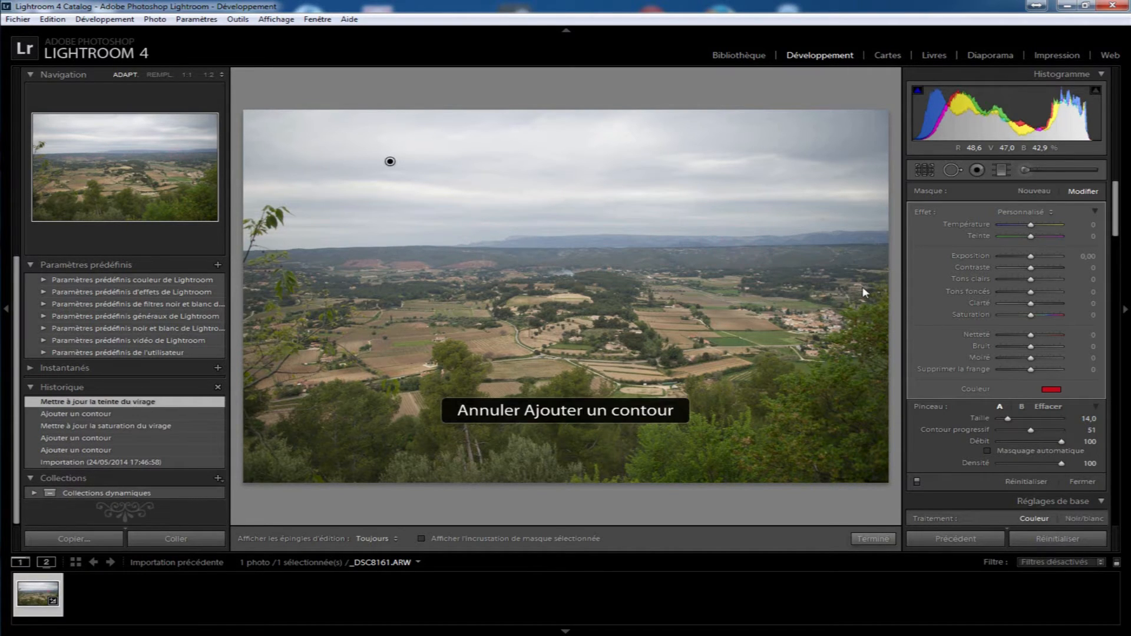
Step: Enable Masquage automatique for brush A and test it with a red stroke along the distant hills, undoing the stroke
left_click(988, 451)
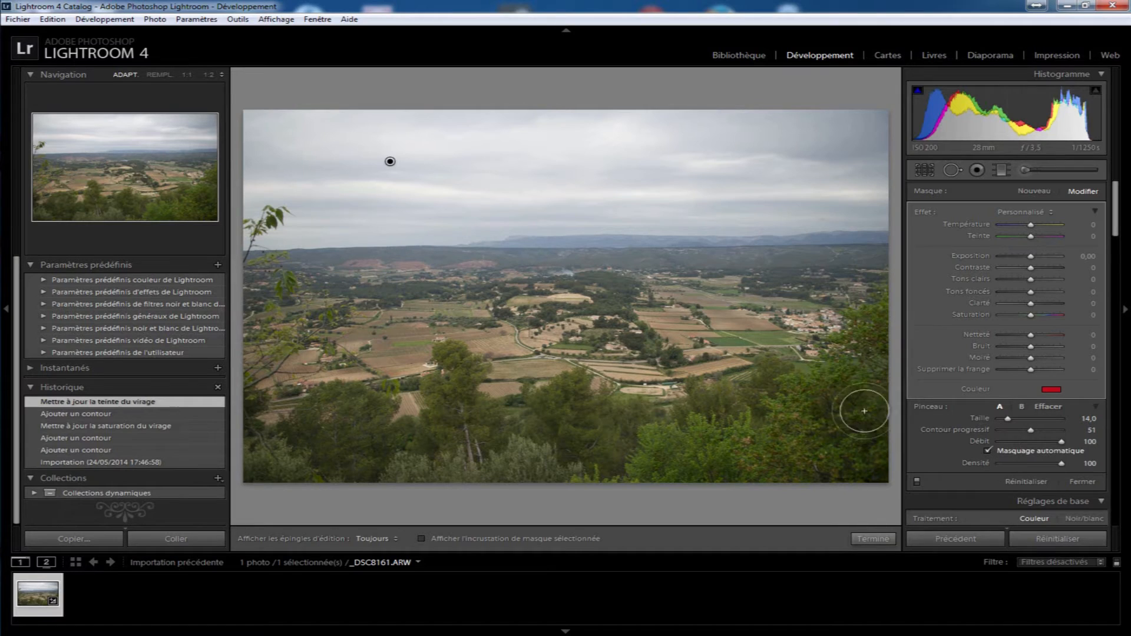
mouse_move(800, 259)
left_mouse_down()
mouse_move(556, 258)
mouse_move(813, 245)
mouse_move(732, 222)
mouse_move(735, 256)
mouse_move(523, 250)
mouse_move(884, 254)
left_mouse_up()
key("h")
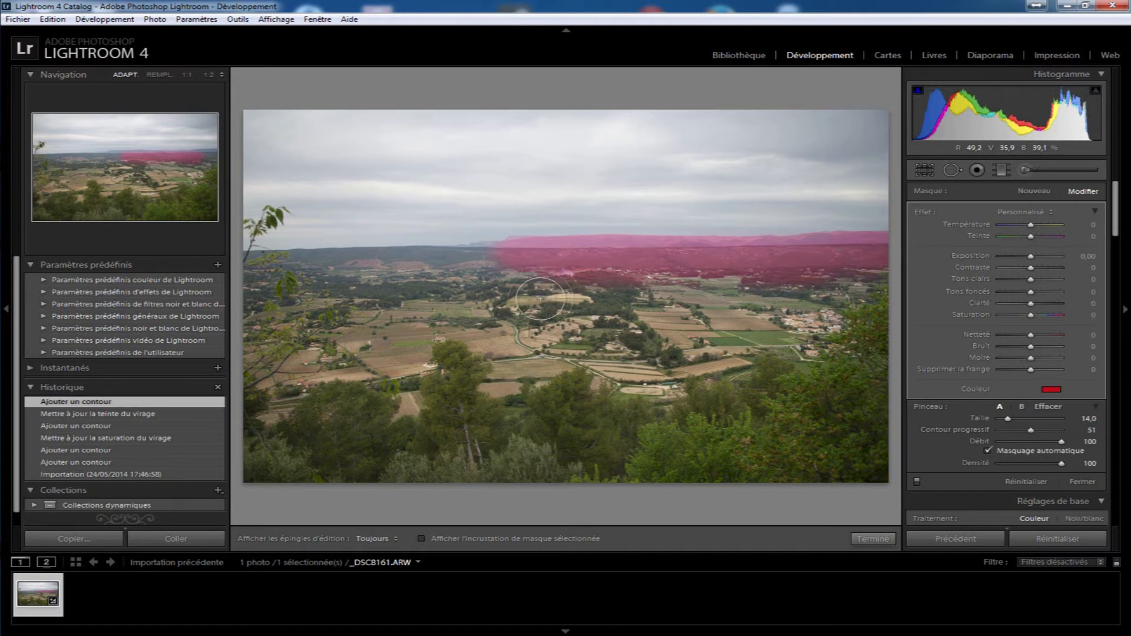
key("ctrl+z")
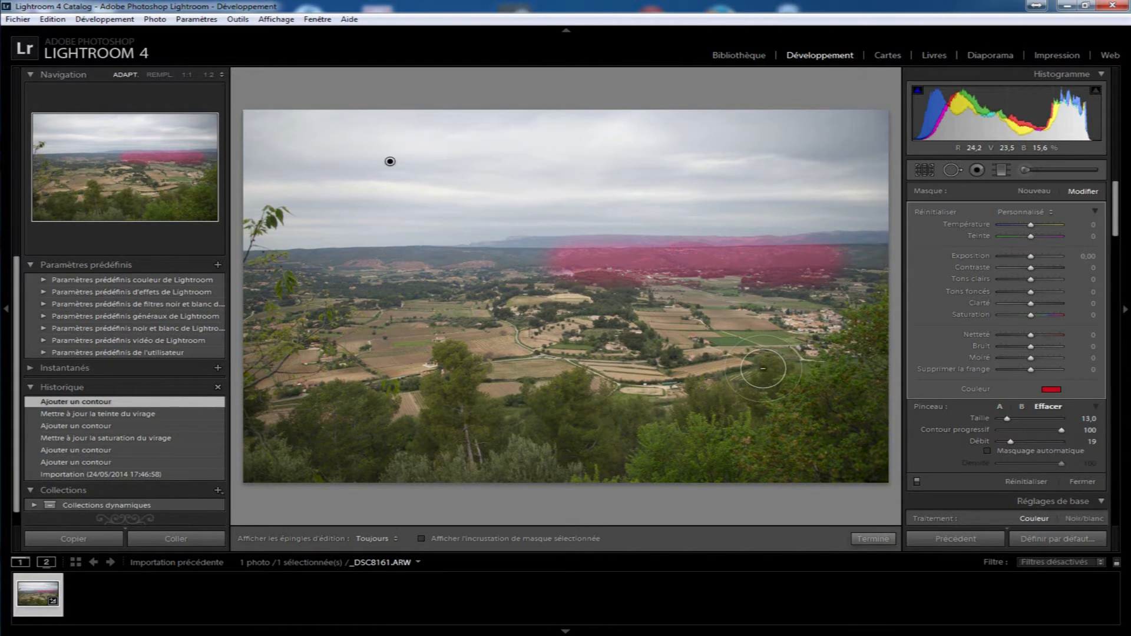
key("ctrl+z")
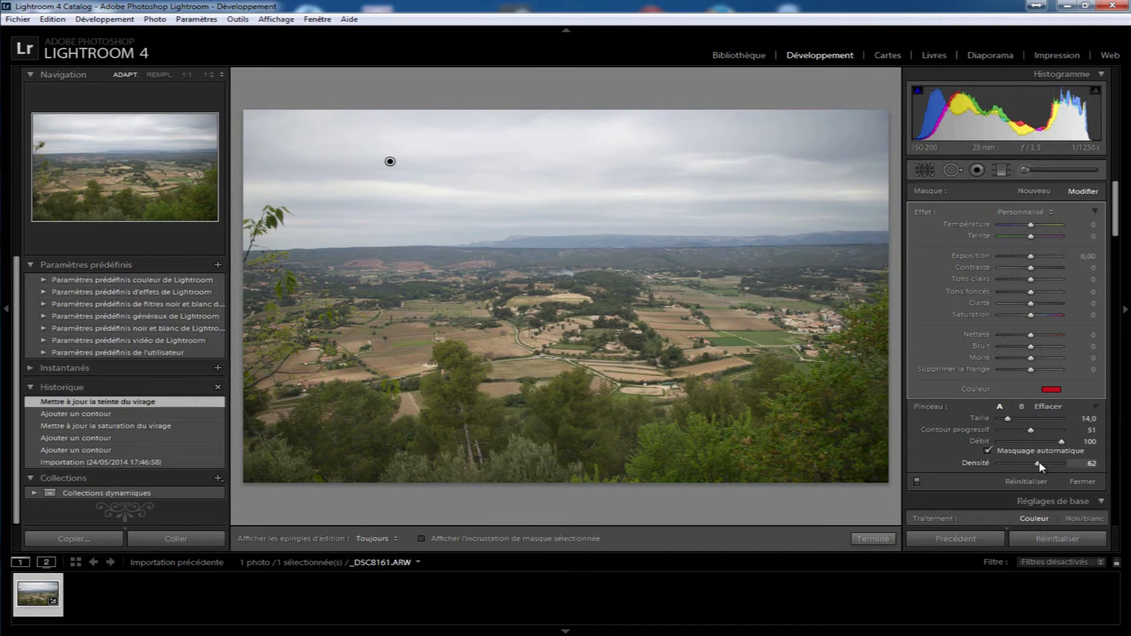
Step: Paint the distant hills red with automatic masking and the brush's Densité at 100
left_click_drag(1047, 465, 1062, 464)
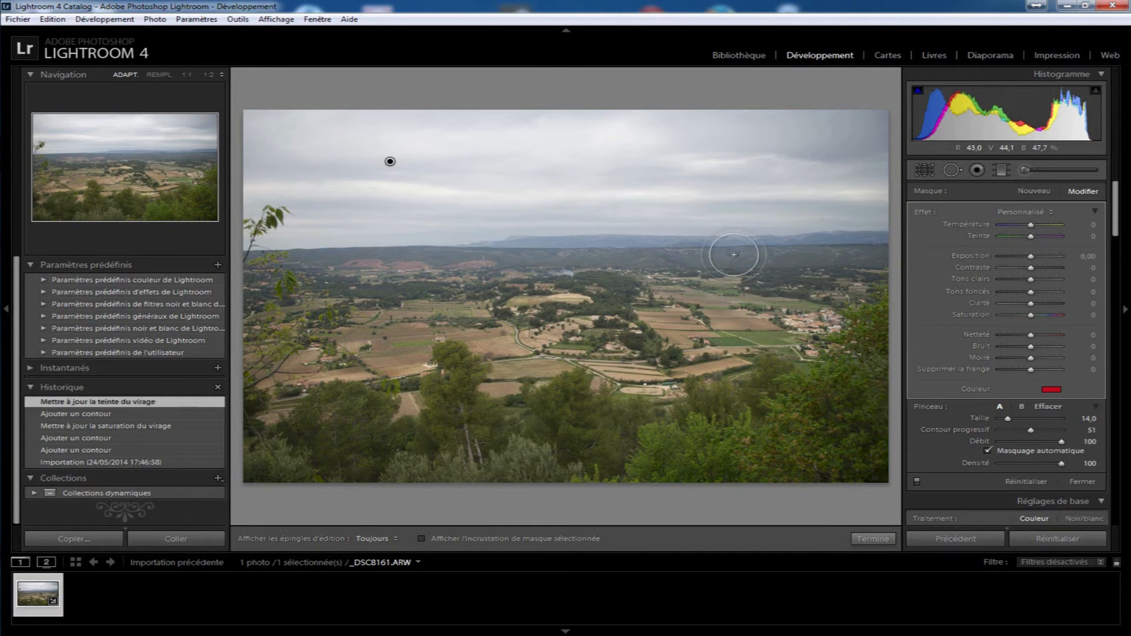
key("h")
mouse_move(736, 256)
left_mouse_down()
mouse_move(608, 256)
mouse_move(873, 253)
mouse_move(443, 249)
left_mouse_up()
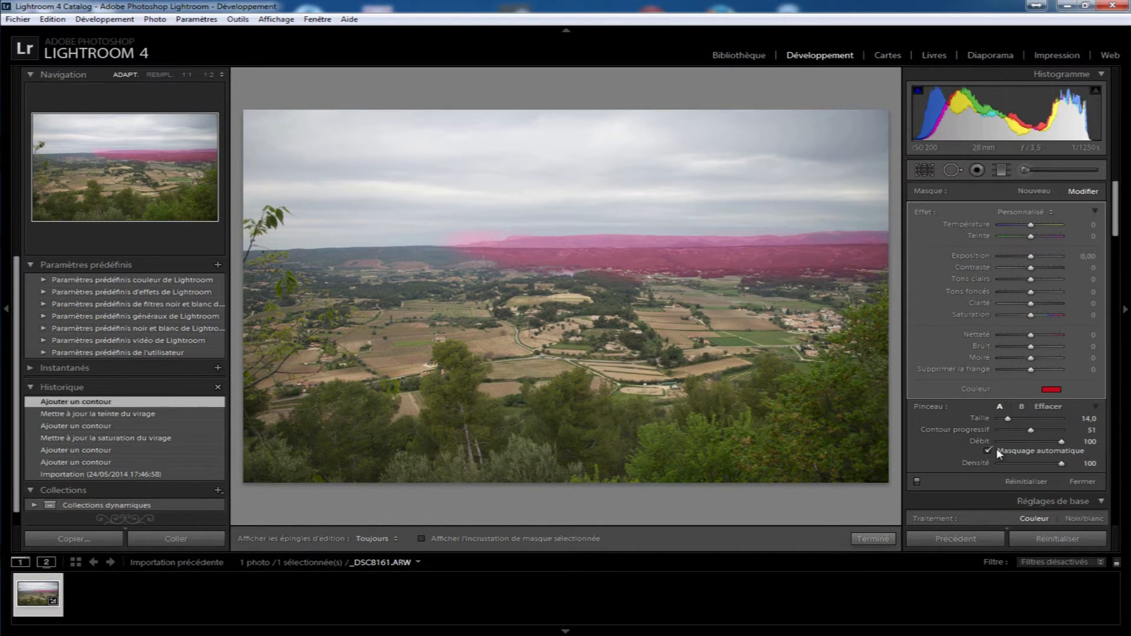
Step: Lower the brush's Densité to 19 and paint a faint red tint over the fields in the valley
left_click_drag(1008, 465, 1012, 464)
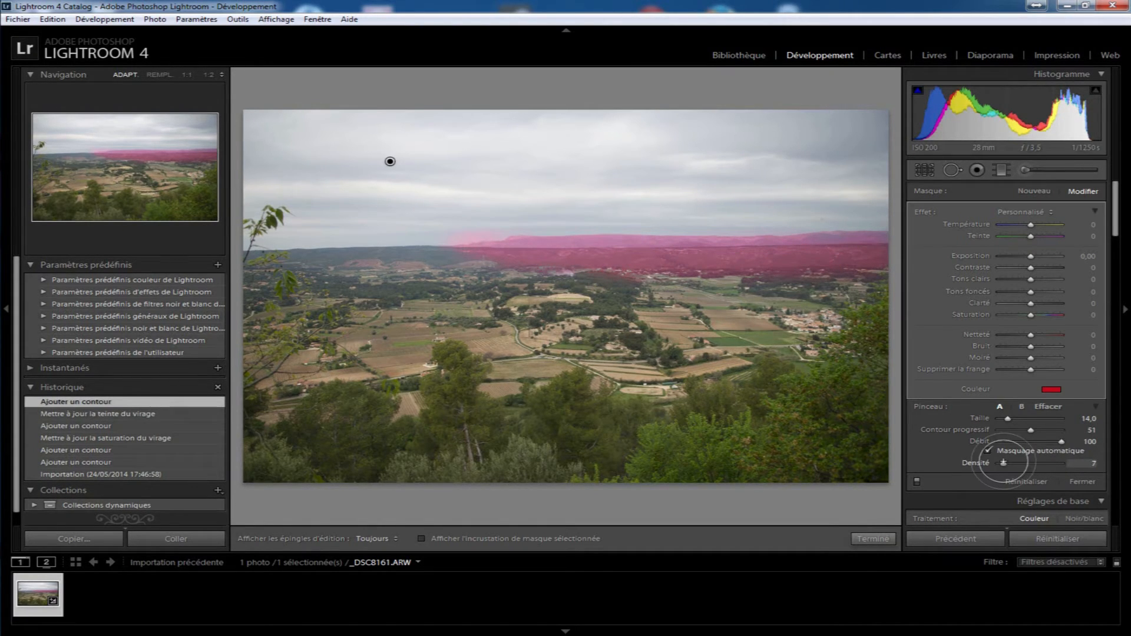
key("h")
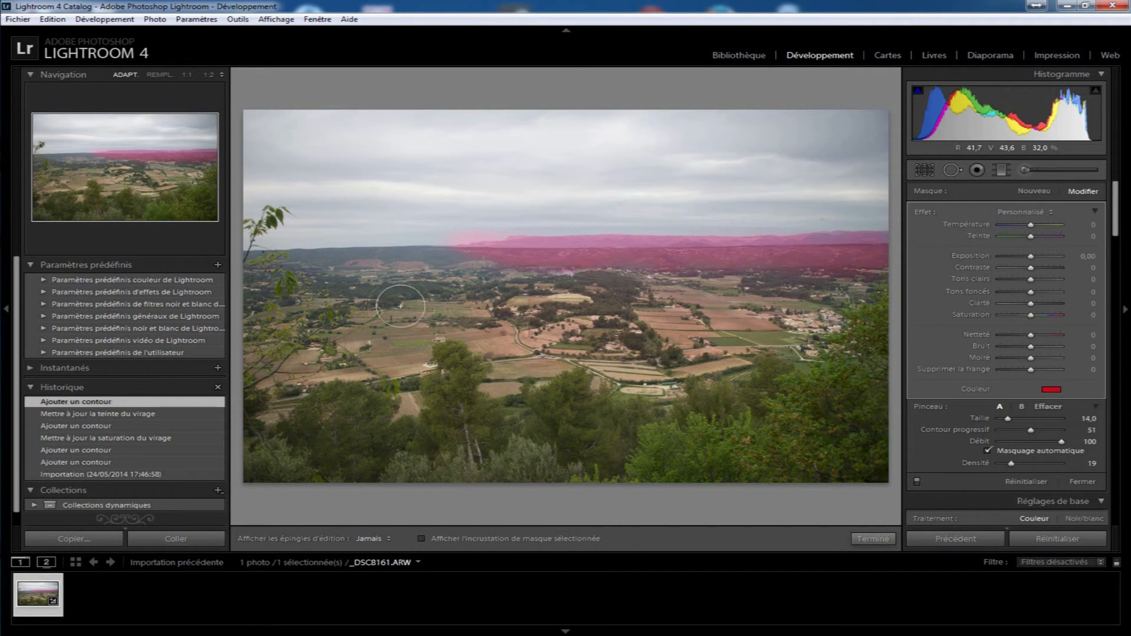
left_click_drag(556, 326, 709, 313)
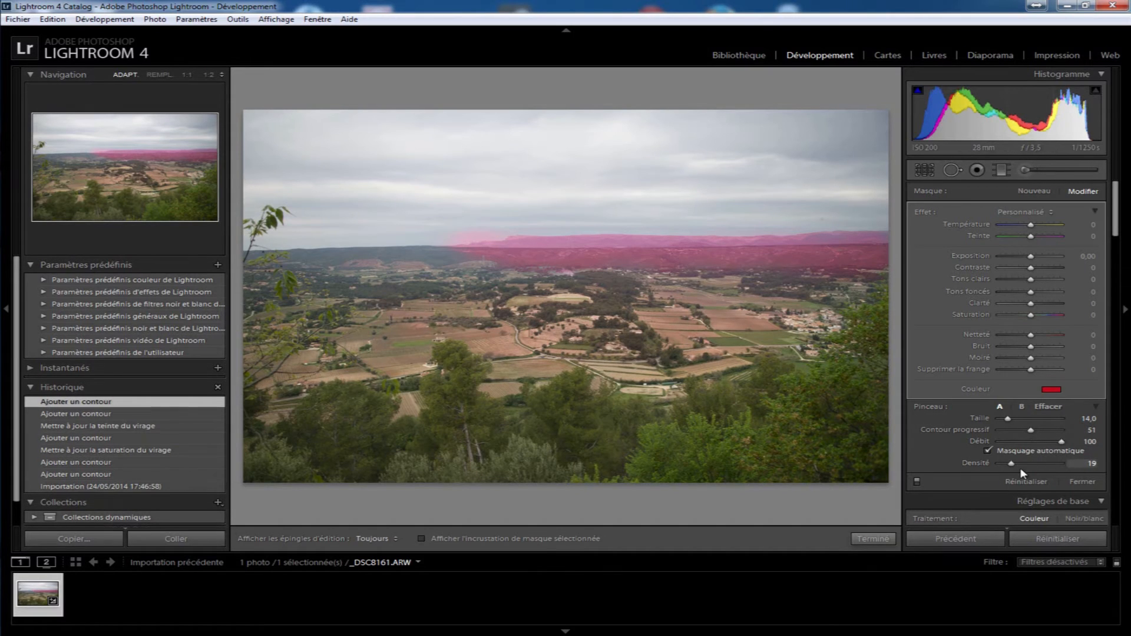
Step: Restore the brush's Densité to 100, lower its Débit to 16 and paint a light red tint over the valley fields
left_click_drag(1027, 442, 1009, 441)
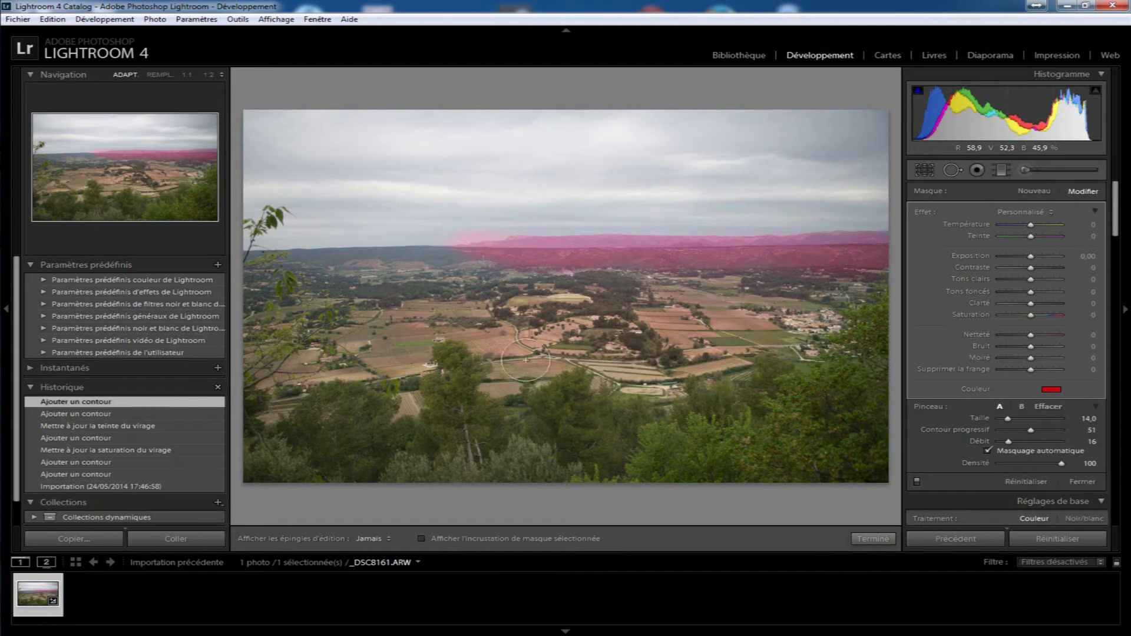
mouse_move(525, 360)
left_mouse_down()
mouse_move(658, 324)
mouse_move(678, 351)
left_mouse_up()
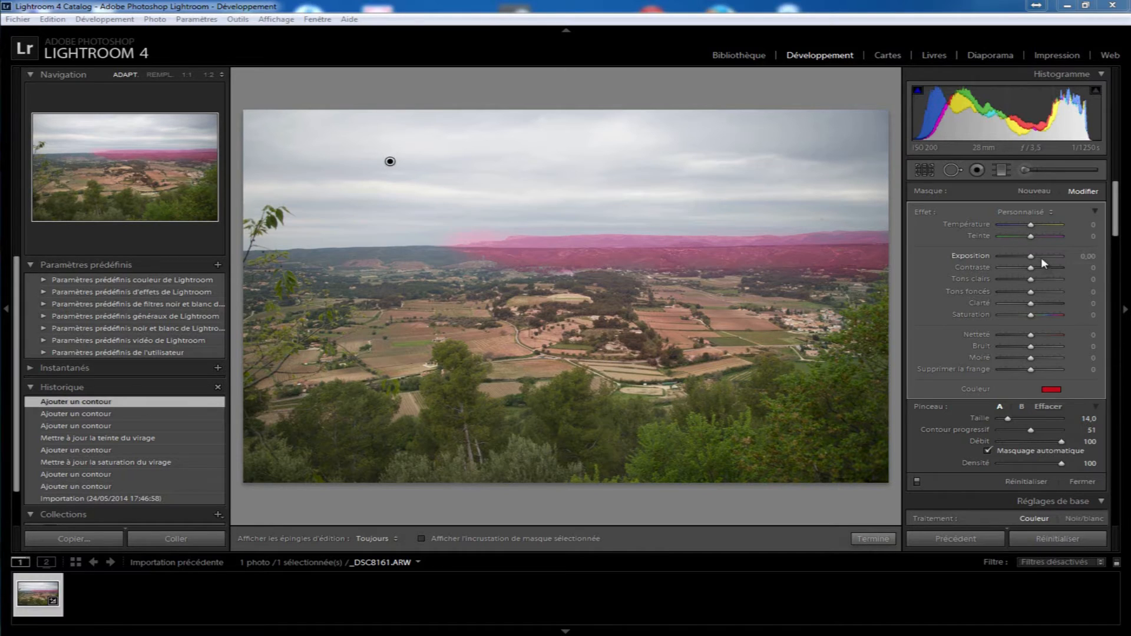
Step: Try raising the painted area's Exposition to 2,25 and undo the exposure change
left_click_drag(1032, 256, 1052, 259)
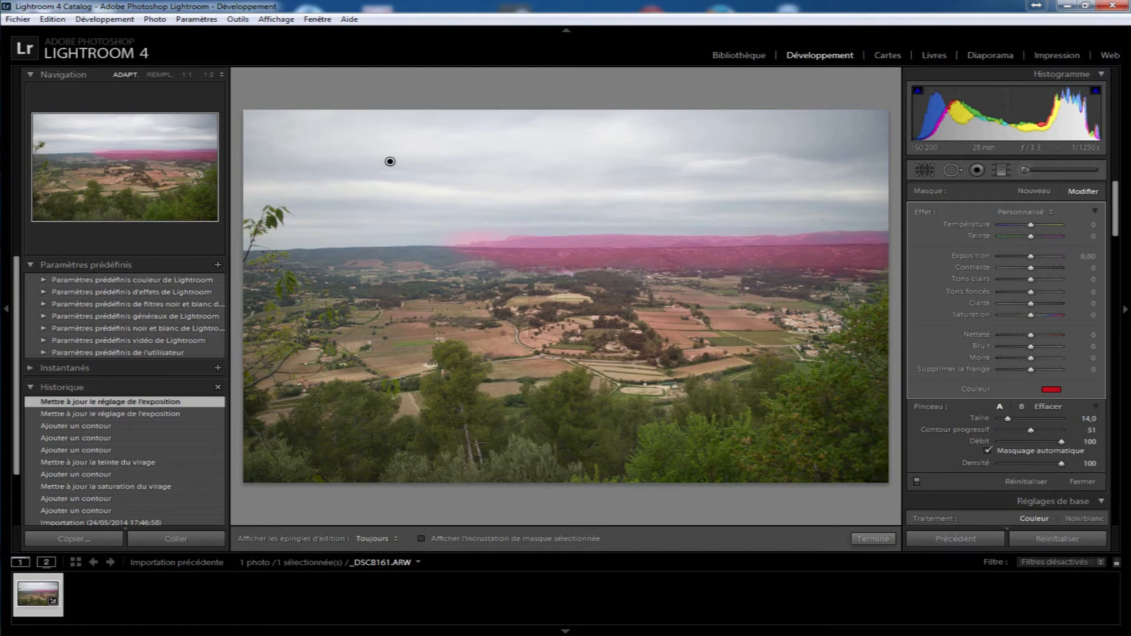
key("ctrl+z")
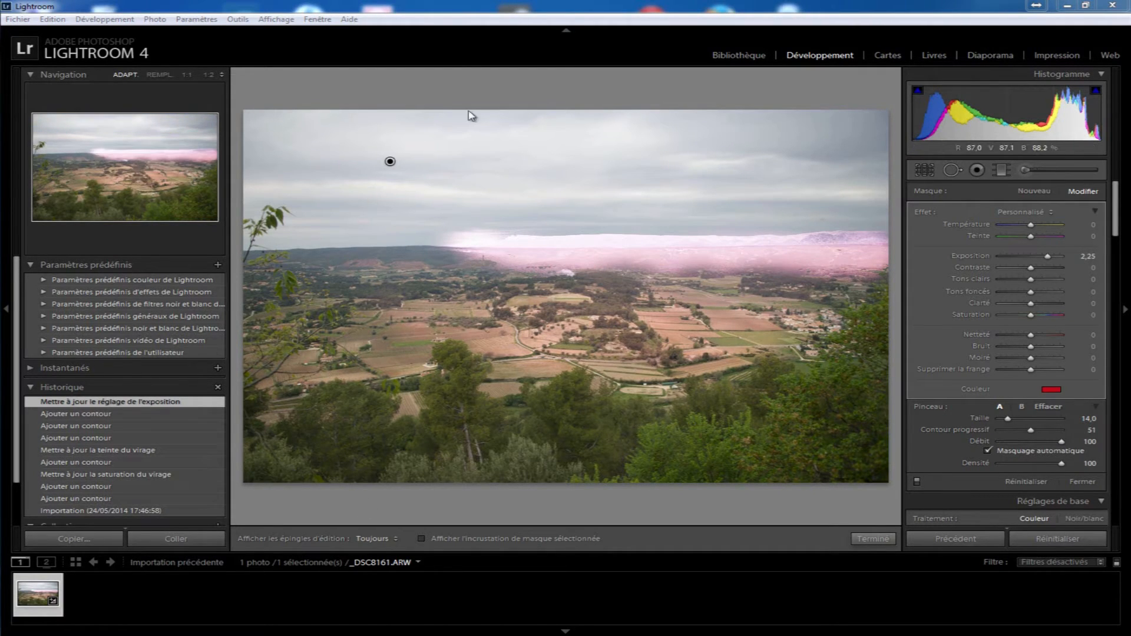
key("alt")
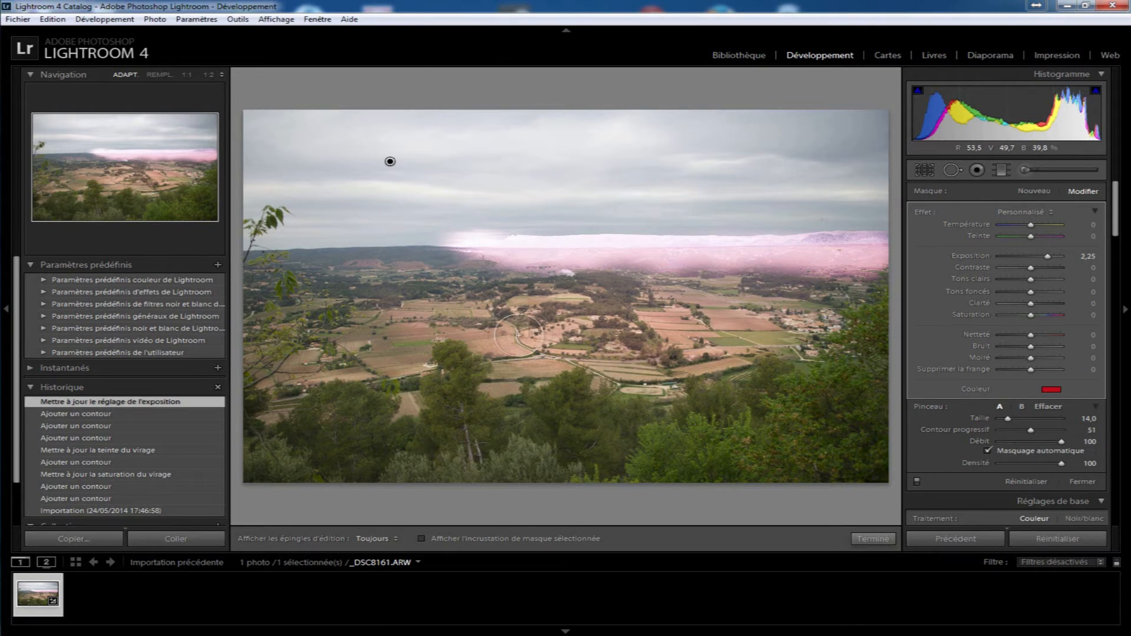
key("ctrl+z")
Step: Undo the red strokes painted over the valley fields and the distant hills
key("ctrl+z")
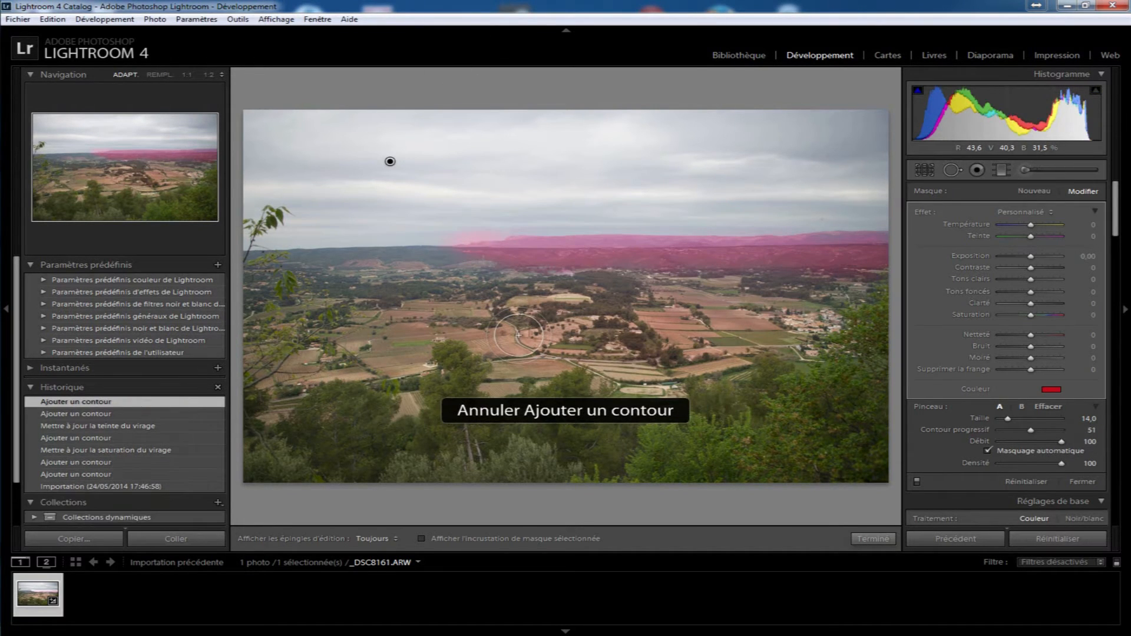
key("ctrl+z")
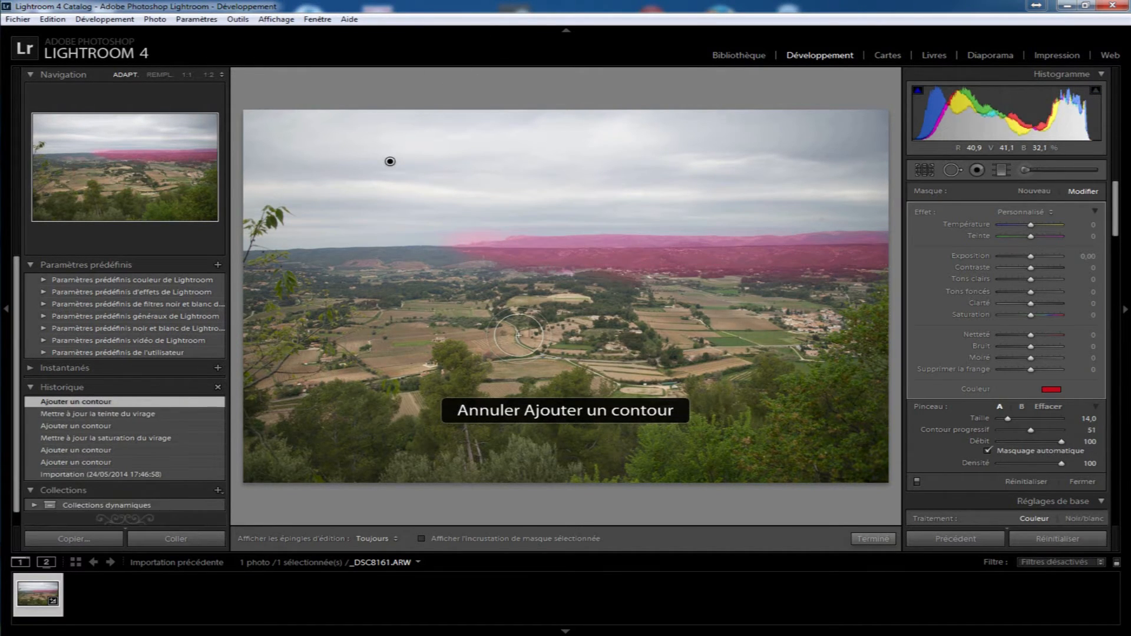
key("ctrl+z")
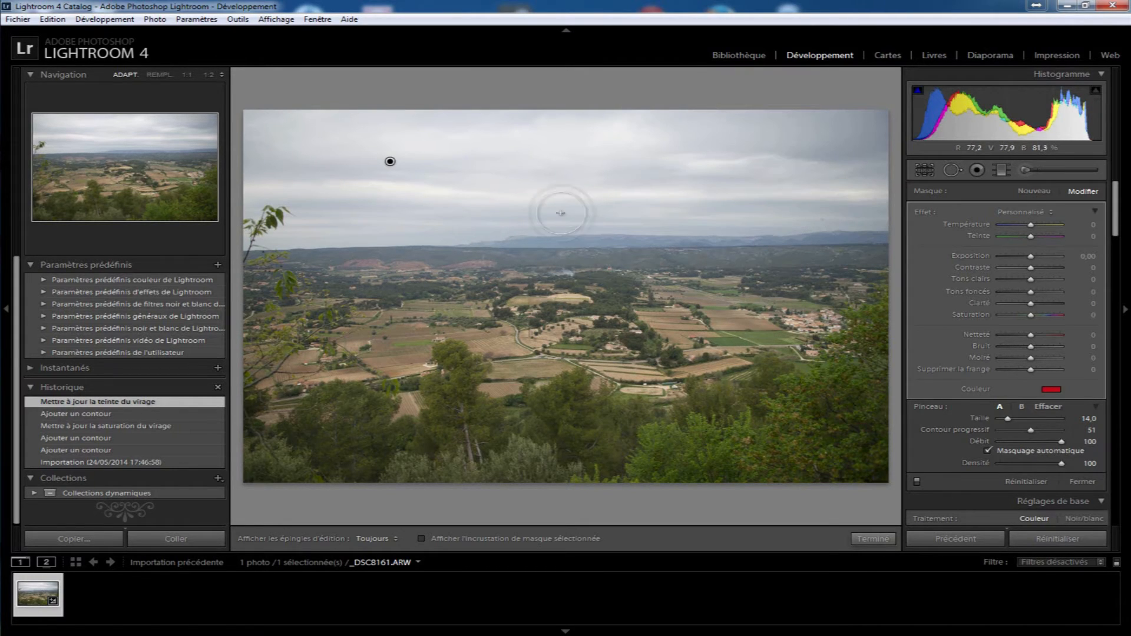
Step: Reduce brush A's Taille to 11, disable Masquage automatique and paint the sky red
scroll(585, 187, "down", 1)
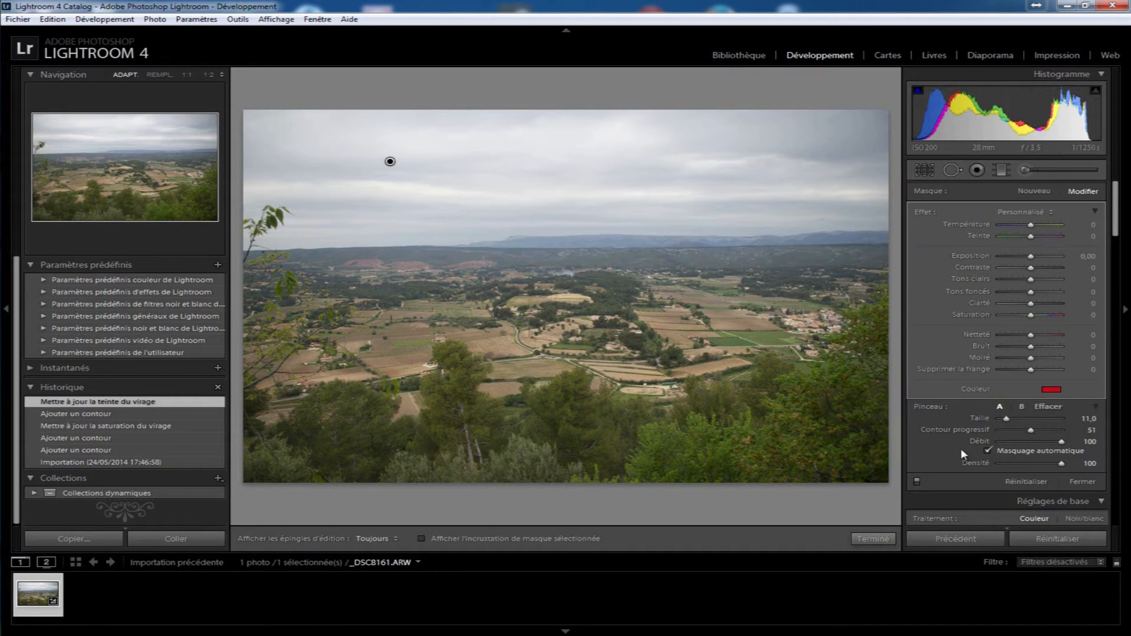
left_click(988, 451)
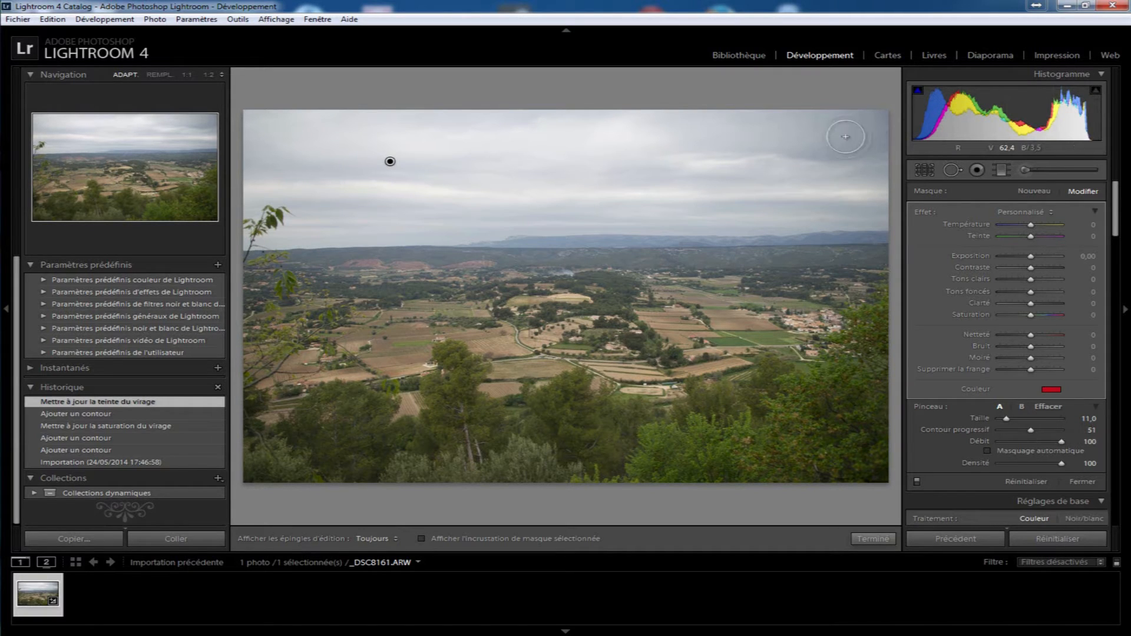
mouse_move(886, 118)
left_mouse_down()
mouse_move(367, 117)
mouse_move(533, 133)
mouse_move(226, 135)
mouse_move(845, 152)
mouse_move(235, 166)
mouse_move(942, 179)
mouse_move(272, 184)
left_mouse_up()
mouse_move(912, 189)
left_mouse_down()
mouse_move(503, 198)
mouse_move(405, 217)
mouse_move(242, 210)
mouse_move(450, 199)
left_mouse_up()
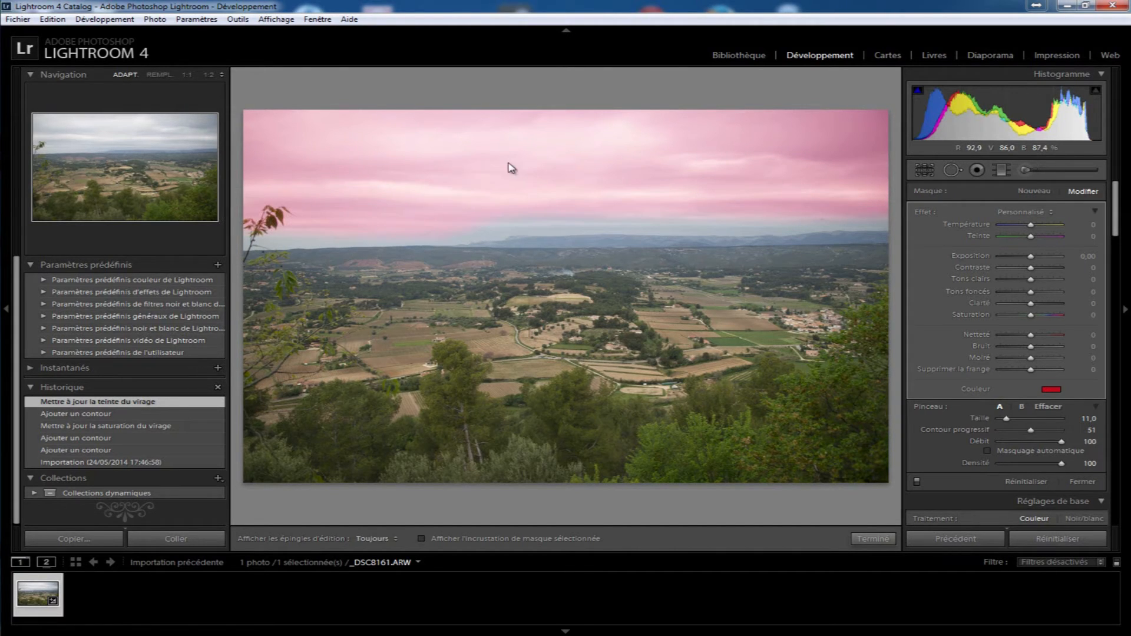
Step: Remove the tint colour from the sky adjustment and display the overlay of the selected mask
left_click(1052, 389)
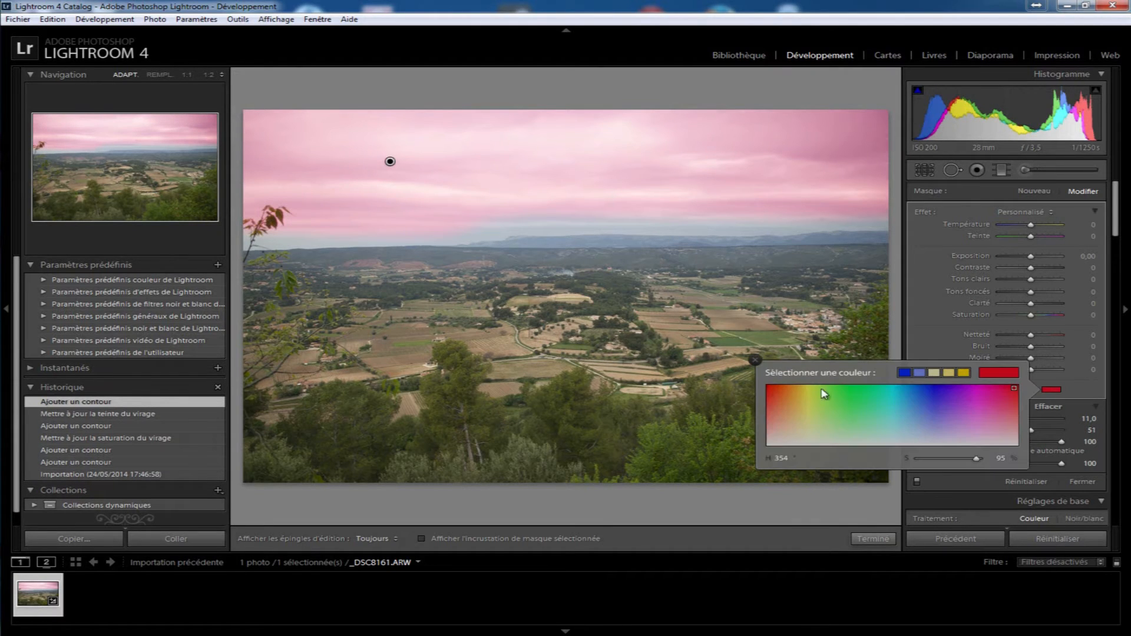
left_click(817, 407)
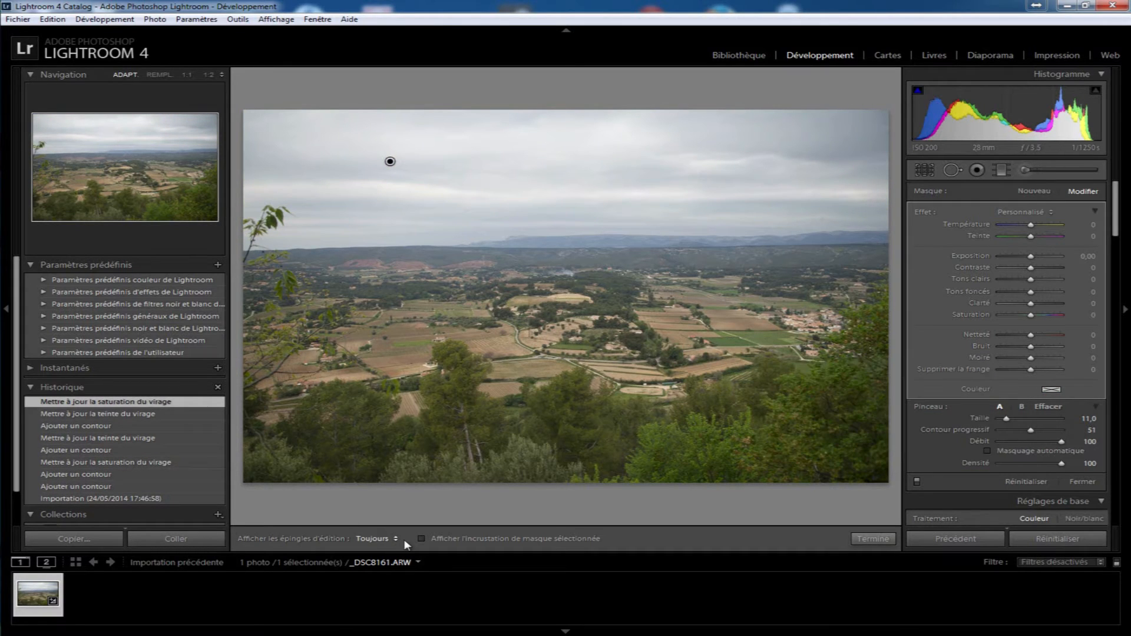
left_click(422, 538)
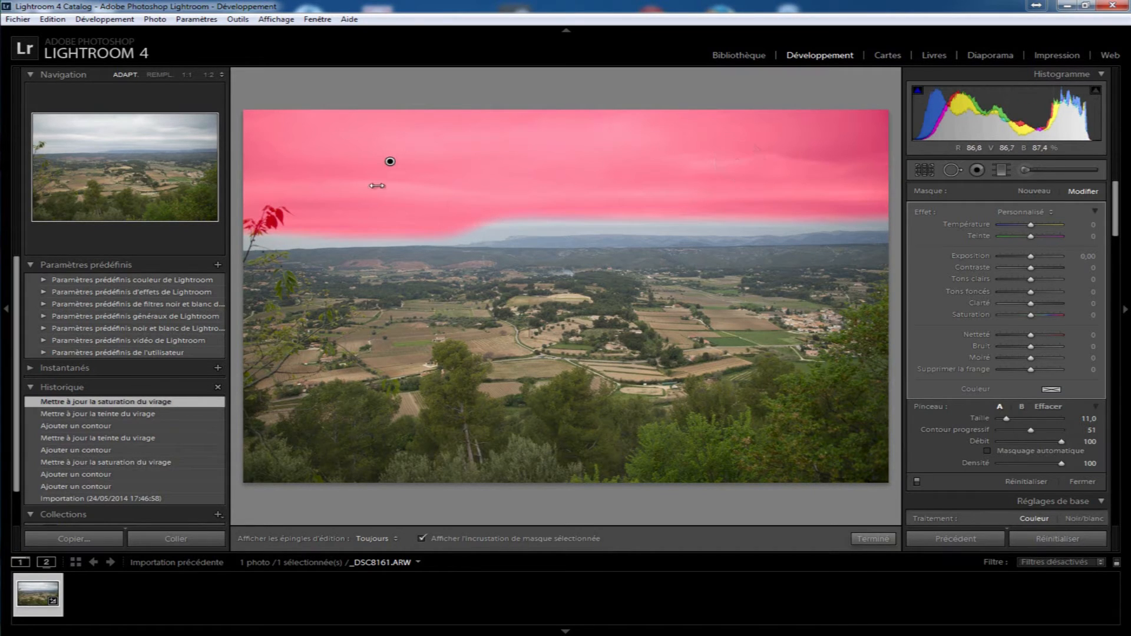
Step: Enable Masquage automatique, reduce the brush's Taille to 6 and paint the remaining strip of sky along the horizon
left_click(986, 450)
key("bracketleft")
key("h")
mouse_move(482, 222)
left_mouse_down()
mouse_move(888, 222)
mouse_move(452, 232)
mouse_move(487, 229)
left_mouse_up()
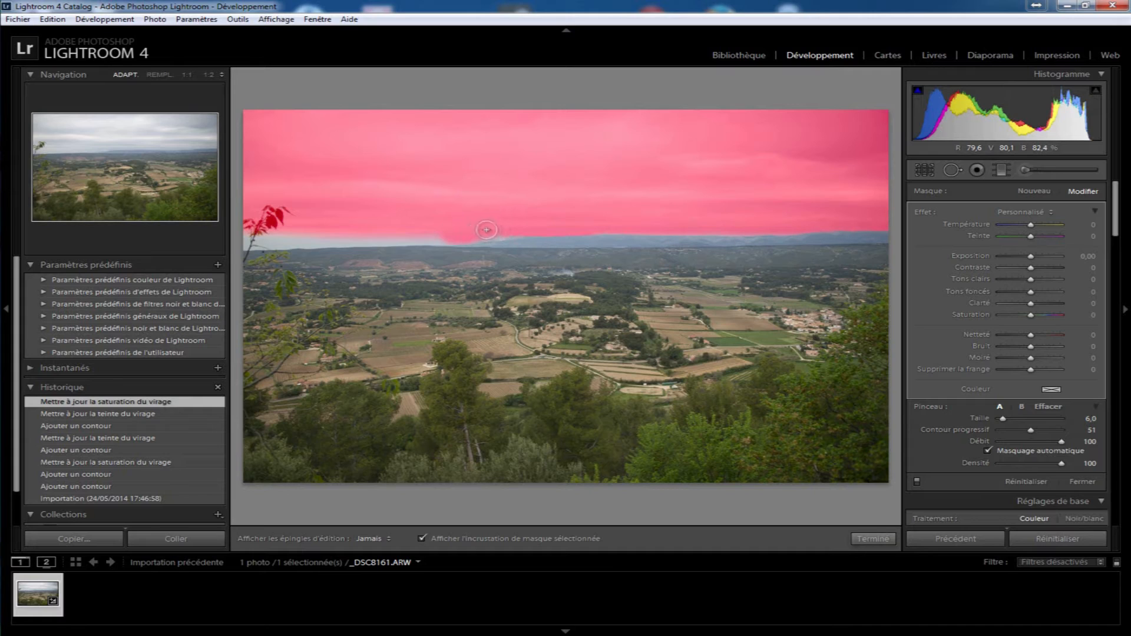
left_click_drag(454, 231, 241, 230)
key("h")
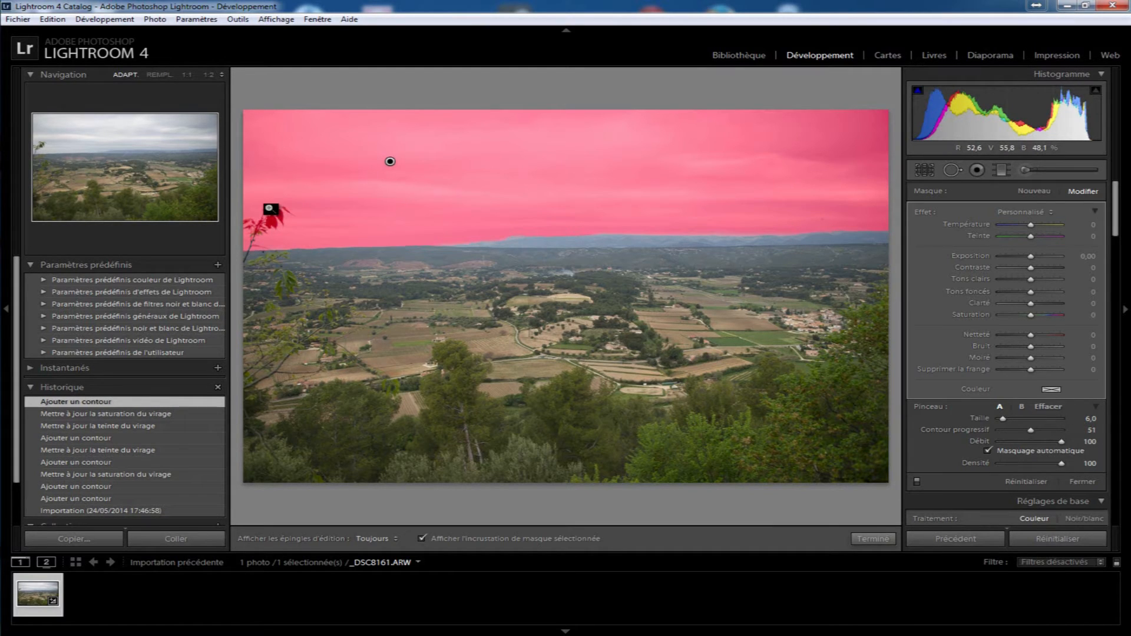
Step: Zoom to 1:1 on the leafy branch, switch the brush to Effacer at Taille 7 and test erasing one leaf
left_click(249, 213)
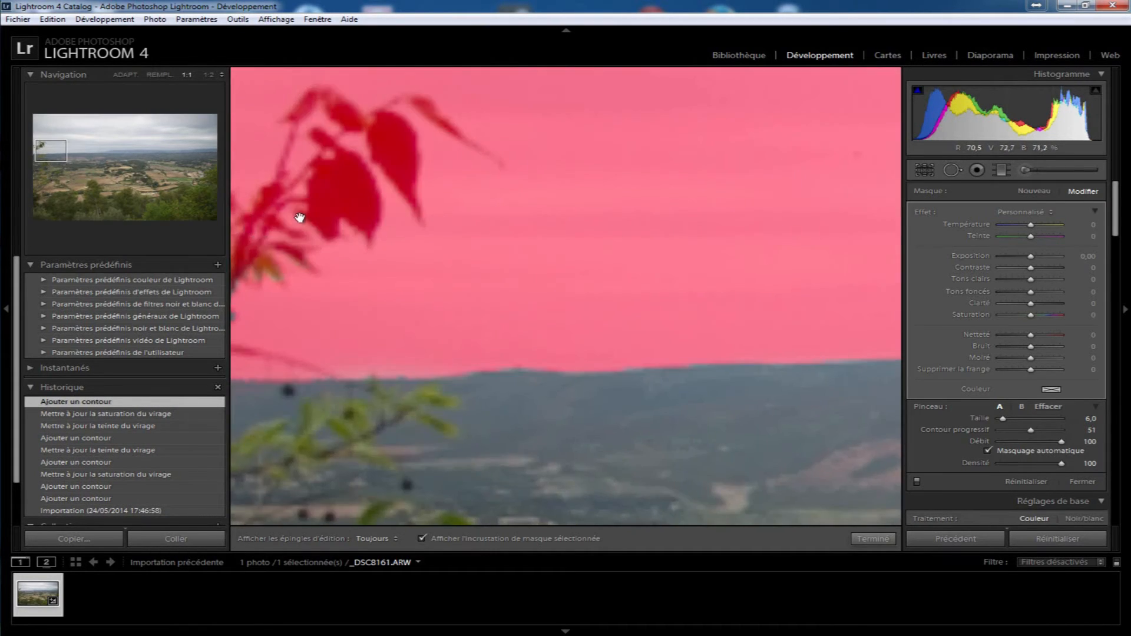
left_click_drag(291, 205, 503, 255)
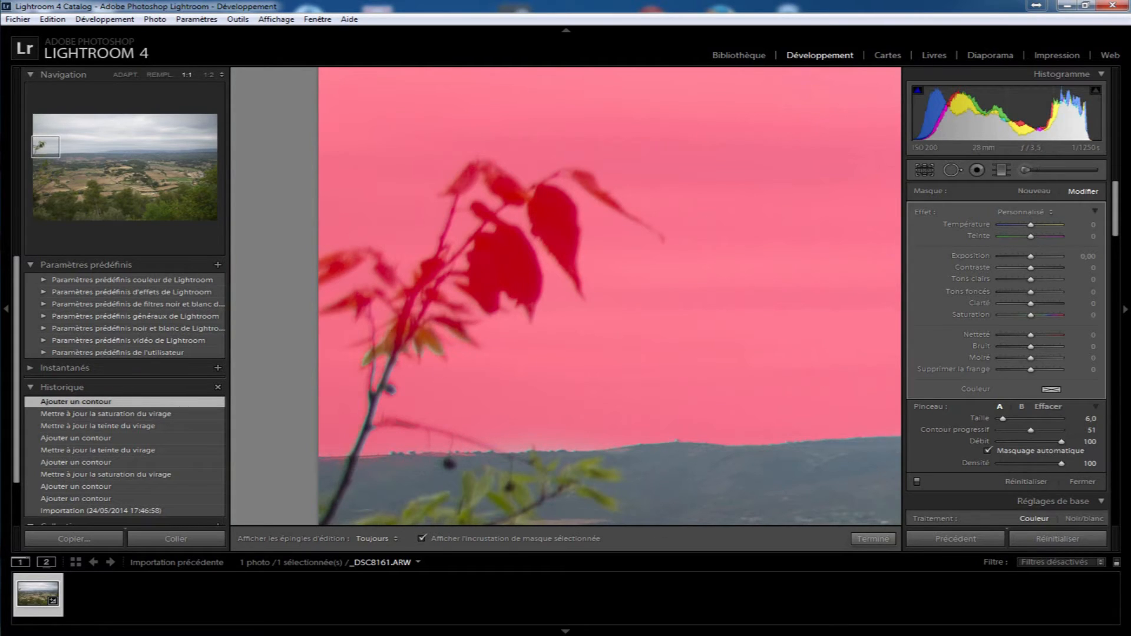
left_click(1048, 406)
scroll(544, 199, "down", 3)
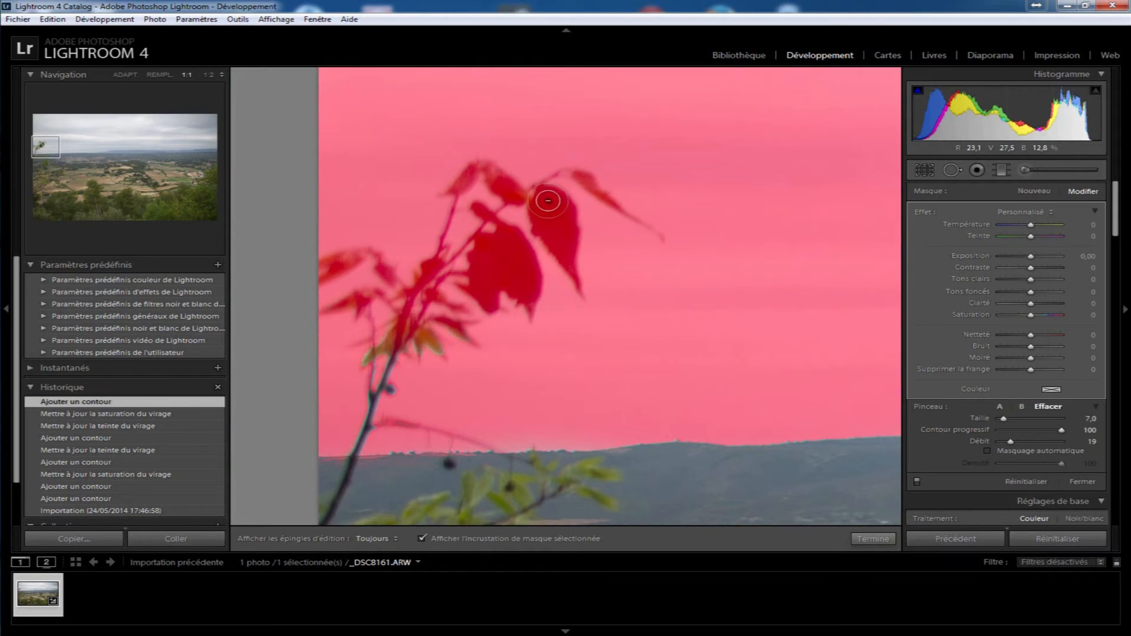
key("h")
left_click(563, 236)
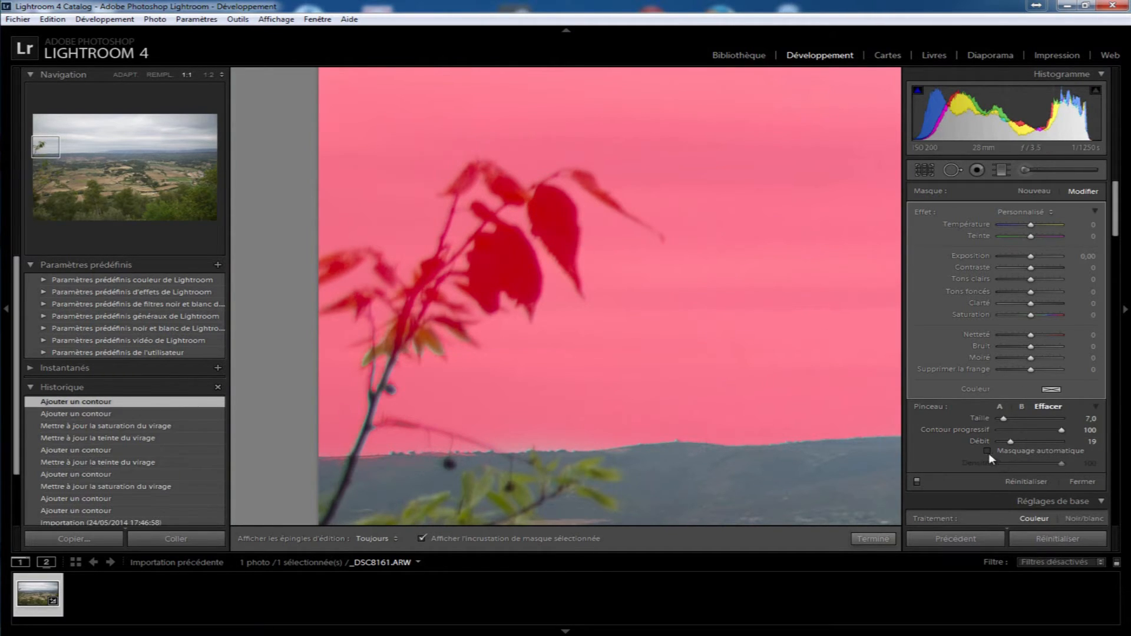
Step: Raise the eraser's Débit to 100 and erase the mask from one leaf without automatic masking, undoing that stroke
left_click_drag(1010, 442, 1116, 439)
mouse_move(548, 199)
left_mouse_down()
mouse_move(563, 244)
mouse_move(567, 212)
mouse_move(570, 233)
mouse_move(542, 189)
mouse_move(541, 219)
mouse_move(578, 290)
mouse_move(587, 182)
left_mouse_up()
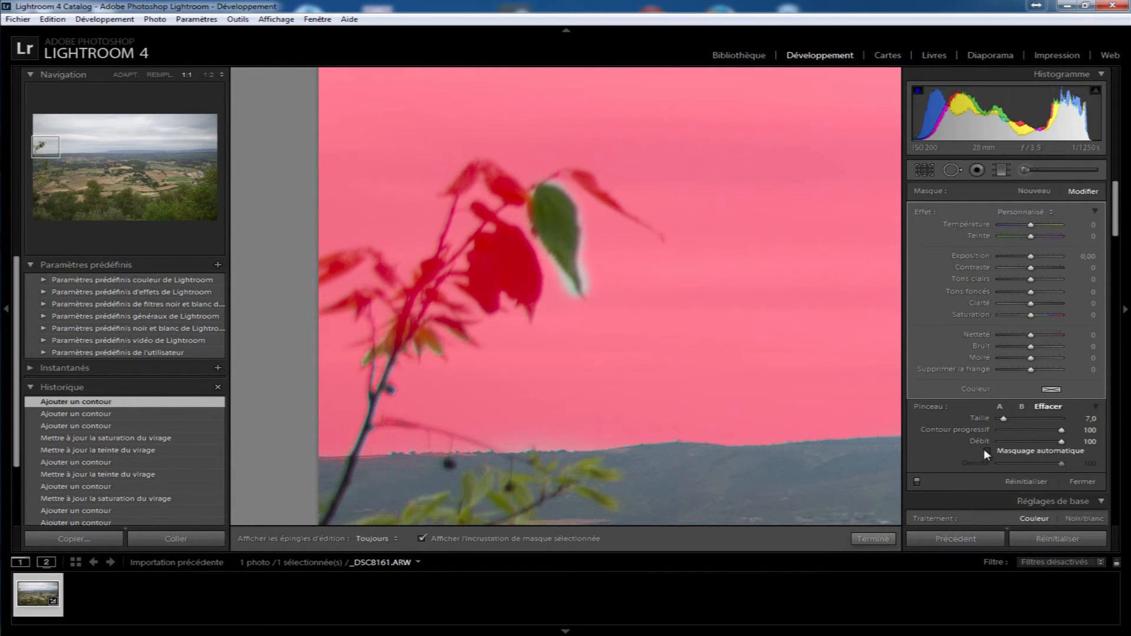
key("ctrl+z")
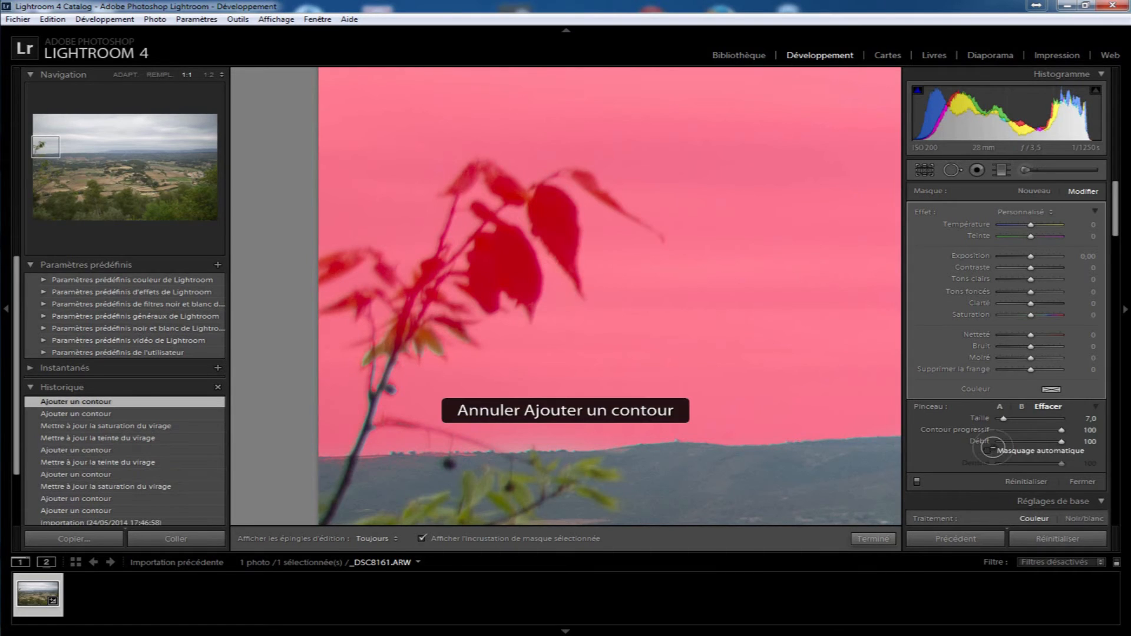
Step: Enable Masquage automatique for the eraser and remove the mask from the branch's large leaves and upper stems
left_click(985, 451)
key("h")
mouse_move(546, 189)
left_mouse_down()
mouse_move(571, 214)
mouse_move(568, 248)
mouse_move(544, 194)
mouse_move(539, 234)
mouse_move(582, 290)
mouse_move(562, 190)
mouse_move(571, 204)
mouse_move(577, 246)
mouse_move(562, 200)
mouse_move(545, 191)
mouse_move(577, 175)
mouse_move(666, 245)
left_mouse_up()
mouse_move(602, 190)
left_mouse_down()
mouse_move(589, 176)
mouse_move(624, 211)
left_mouse_up()
mouse_move(515, 194)
left_mouse_down()
mouse_move(494, 172)
mouse_move(507, 199)
mouse_move(491, 175)
mouse_move(529, 186)
mouse_move(561, 176)
mouse_move(475, 241)
mouse_move(509, 218)
mouse_move(509, 205)
mouse_move(483, 218)
mouse_move(477, 205)
mouse_move(523, 265)
mouse_move(509, 231)
mouse_move(506, 271)
mouse_move(482, 238)
mouse_move(476, 287)
mouse_move(476, 265)
mouse_move(486, 306)
mouse_move(497, 286)
mouse_move(494, 311)
mouse_move(508, 275)
mouse_move(522, 303)
mouse_move(536, 274)
mouse_move(514, 229)
mouse_move(532, 258)
mouse_move(533, 313)
mouse_move(535, 269)
mouse_move(538, 287)
mouse_move(520, 232)
mouse_move(477, 205)
mouse_move(511, 231)
mouse_move(457, 166)
mouse_move(479, 169)
mouse_move(459, 189)
mouse_move(467, 175)
mouse_move(458, 189)
mouse_move(501, 176)
mouse_move(514, 185)
mouse_move(454, 221)
mouse_move(439, 261)
mouse_move(482, 244)
mouse_move(429, 302)
mouse_move(476, 295)
left_mouse_up()
mouse_move(418, 266)
left_mouse_down()
mouse_move(436, 264)
mouse_move(407, 340)
mouse_move(433, 348)
mouse_move(416, 344)
mouse_move(423, 332)
mouse_move(488, 325)
mouse_move(454, 327)
mouse_move(475, 347)
mouse_move(412, 324)
mouse_move(406, 295)
mouse_move(432, 290)
mouse_move(404, 344)
mouse_move(423, 284)
mouse_move(404, 318)
left_mouse_up()
Step: Switch to brush A at Taille 2 and repaint the sky mask along the stem and around the small leaf tips
left_click(1000, 407)
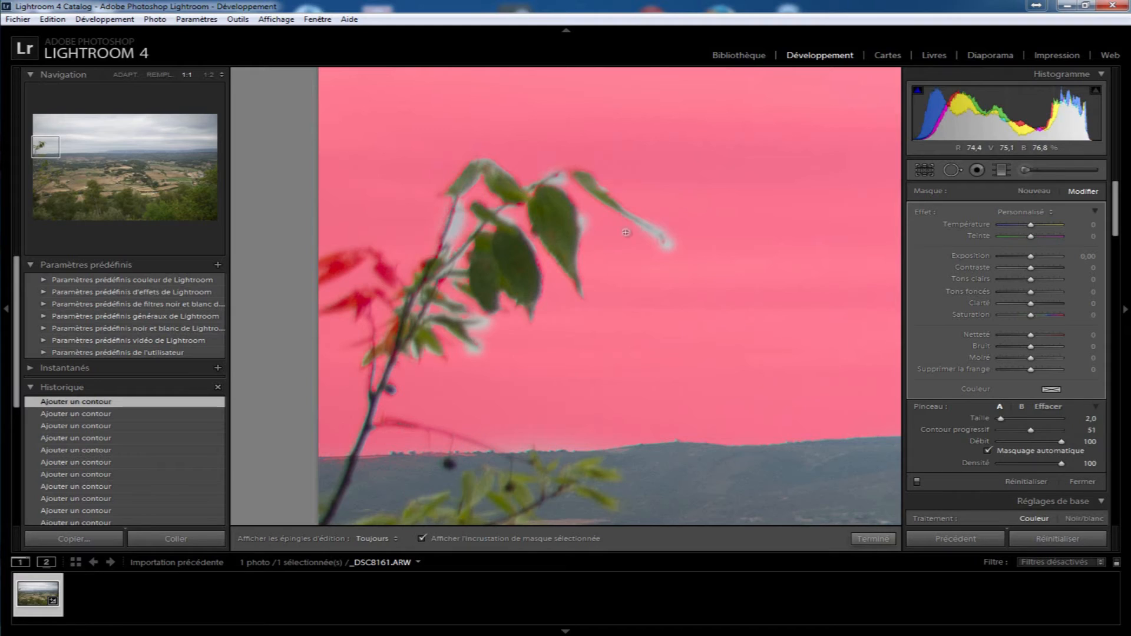
key("h")
key("h")
left_click_drag(462, 203, 449, 247)
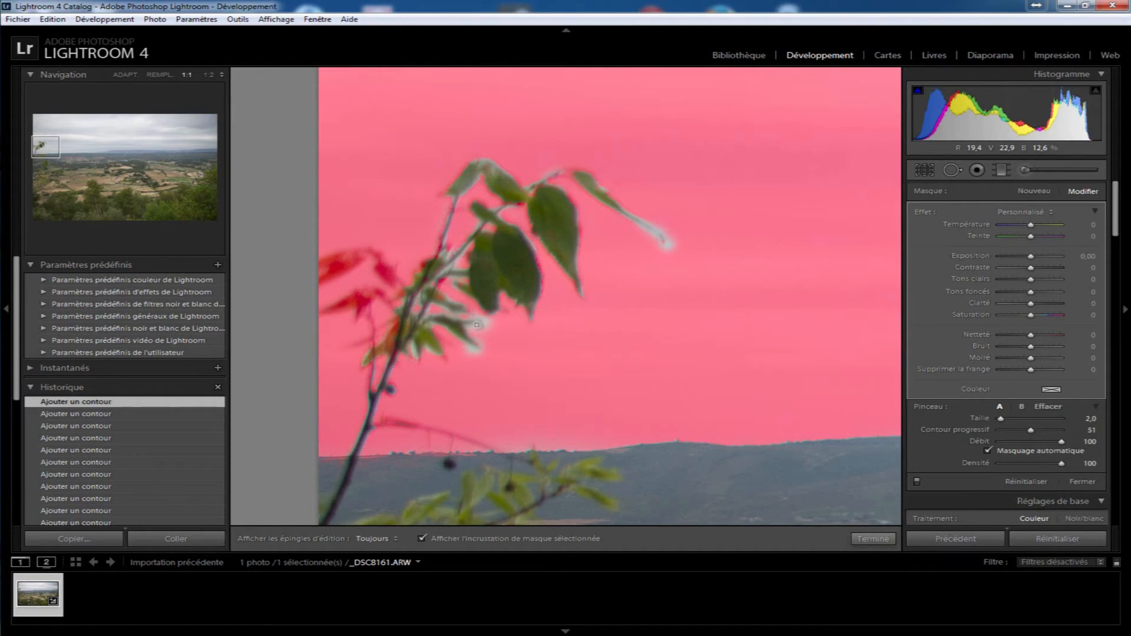
key("h")
left_click_drag(473, 331, 490, 320)
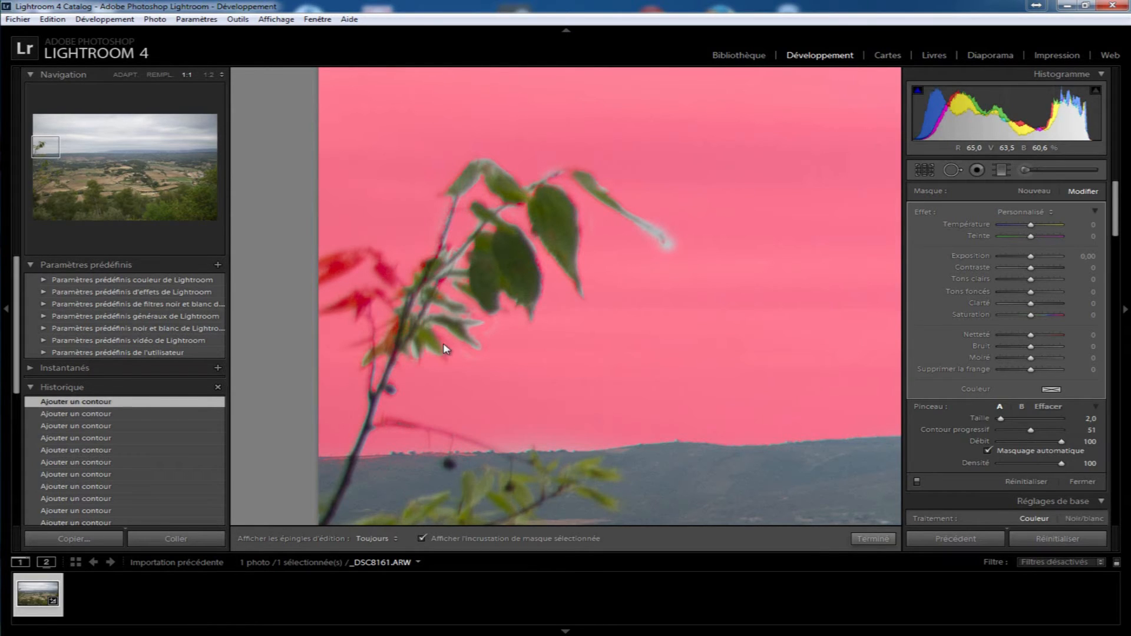
Step: Erase the mask from the small leaves near the photo's edge and the lower twig with Effacer at Taille 3
left_click(1048, 407)
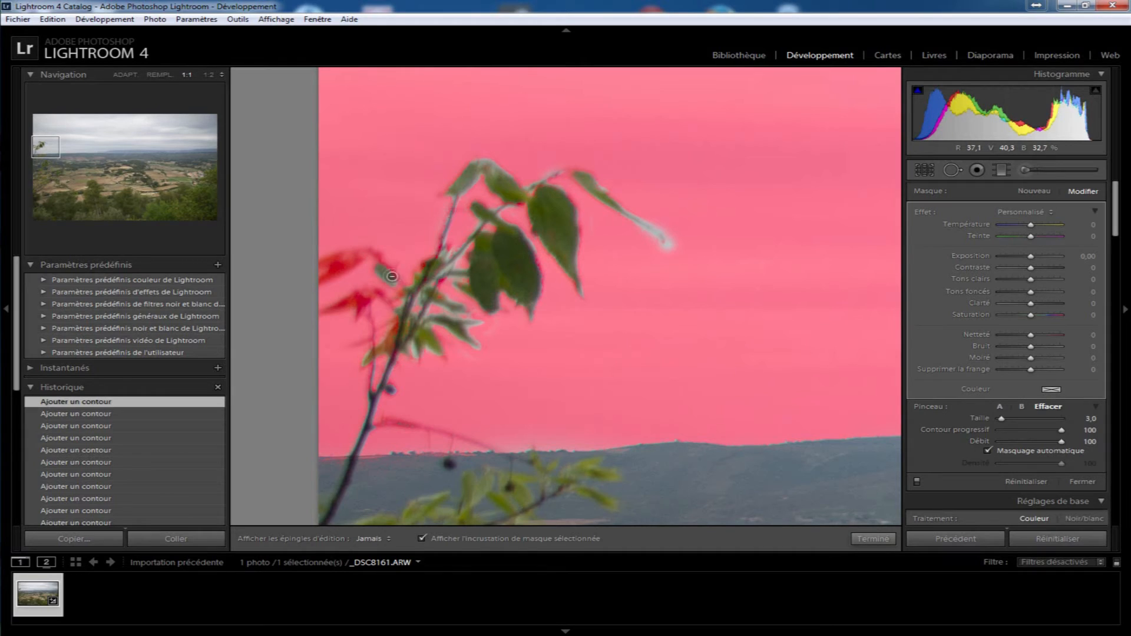
left_click_drag(371, 250, 333, 277)
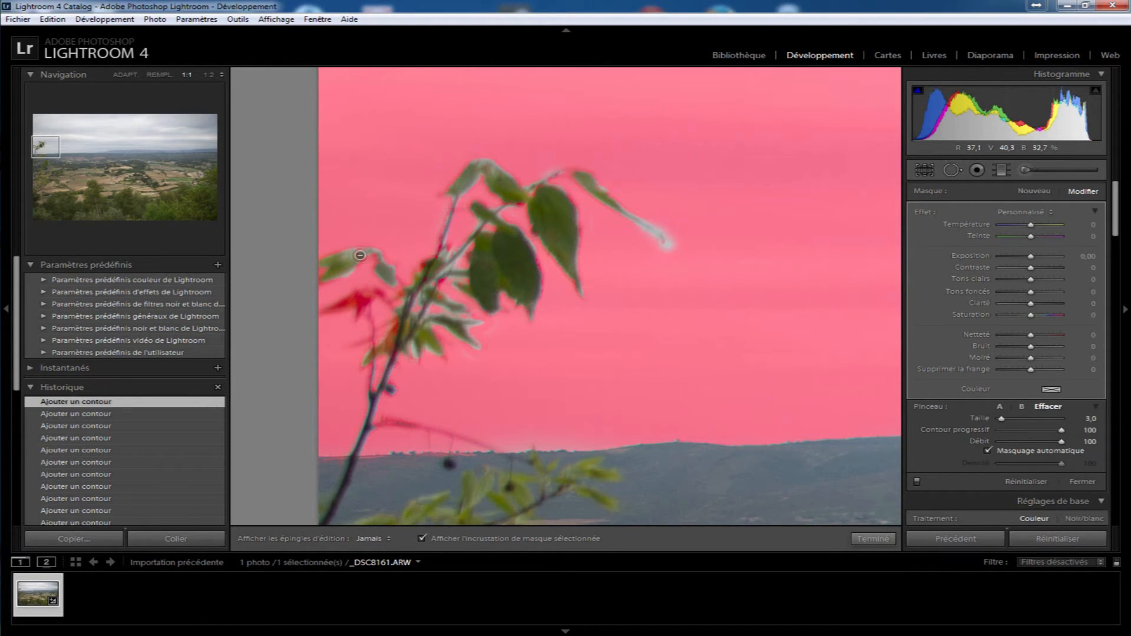
key("h")
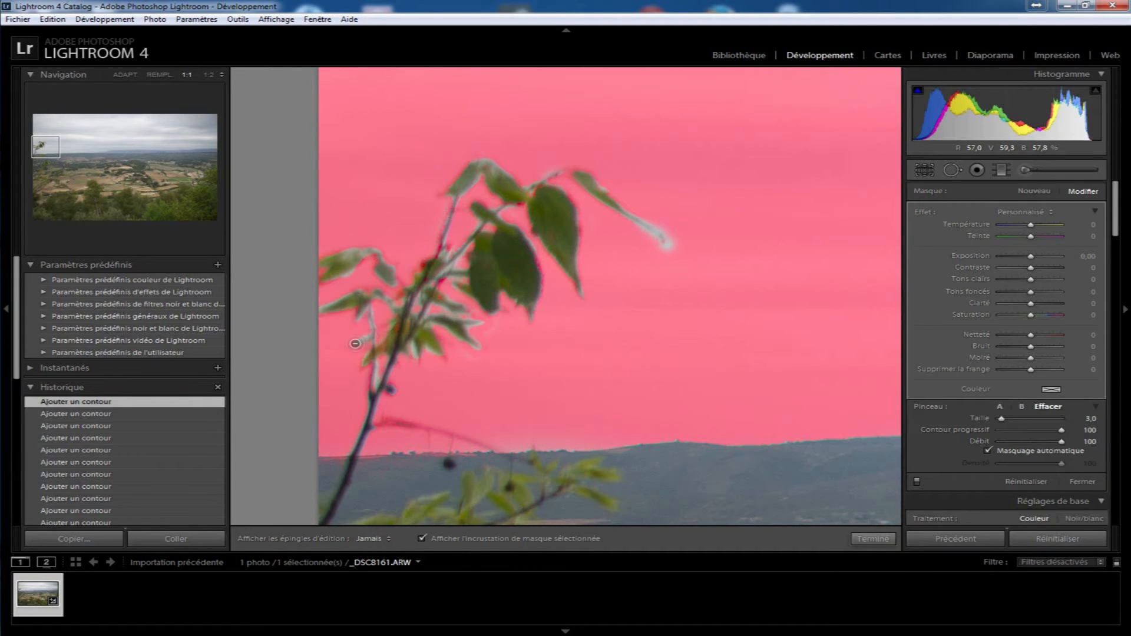
key("h")
mouse_move(372, 422)
left_mouse_down()
mouse_move(411, 422)
mouse_move(383, 425)
mouse_move(416, 424)
mouse_move(501, 455)
mouse_move(467, 452)
mouse_move(453, 437)
mouse_move(430, 457)
left_mouse_up()
key("h")
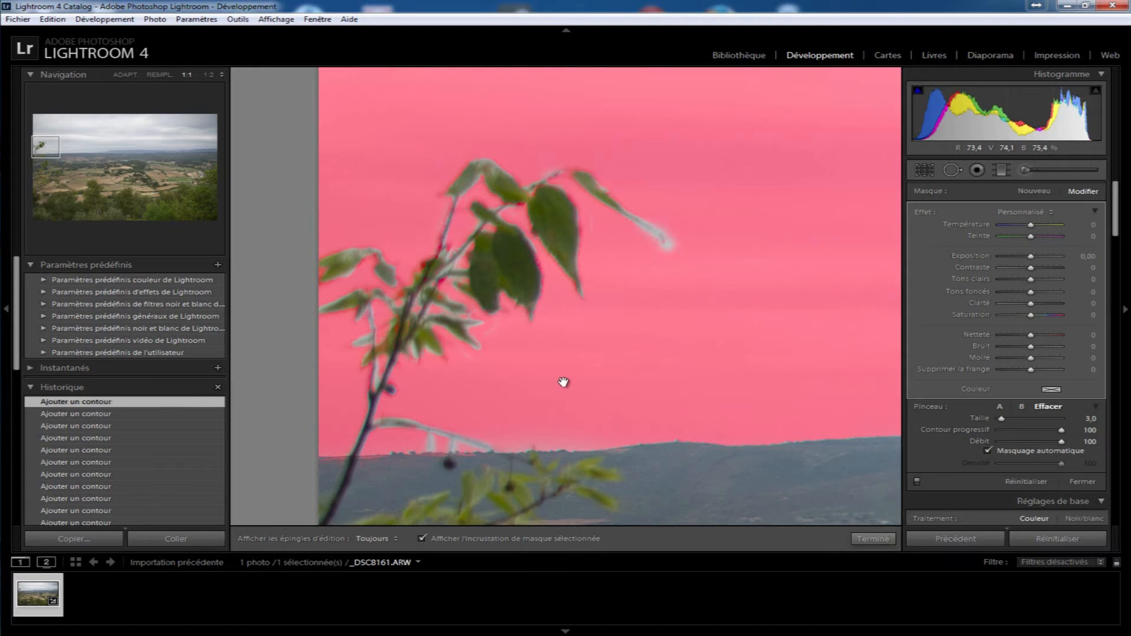
Step: Close the adjustment brush with the whole photo in view
key("z")
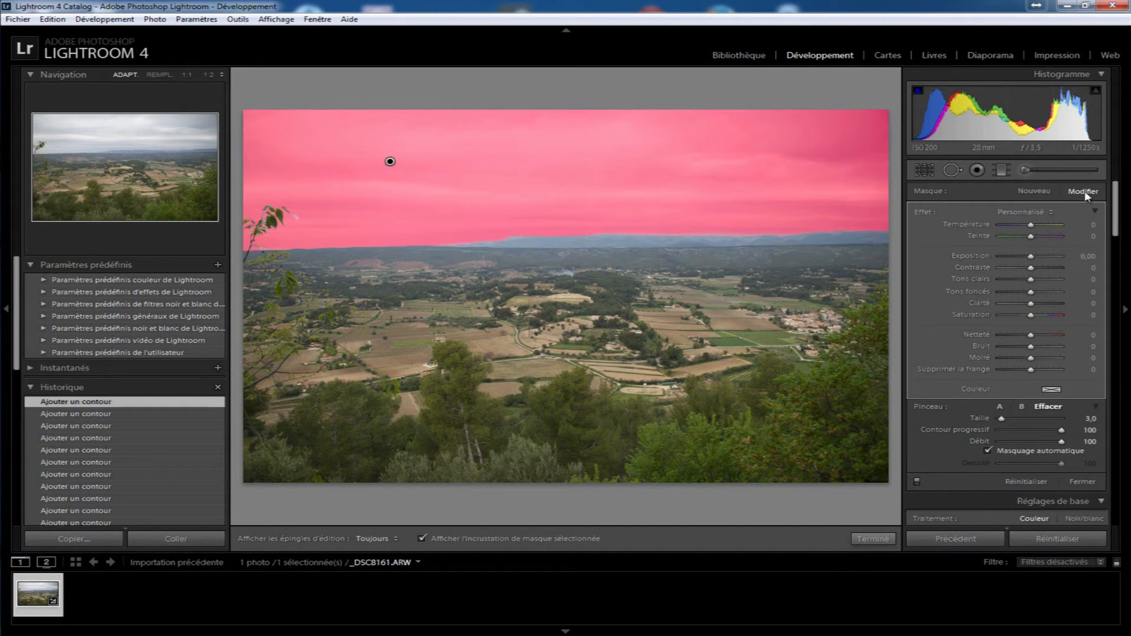
left_click(1081, 483)
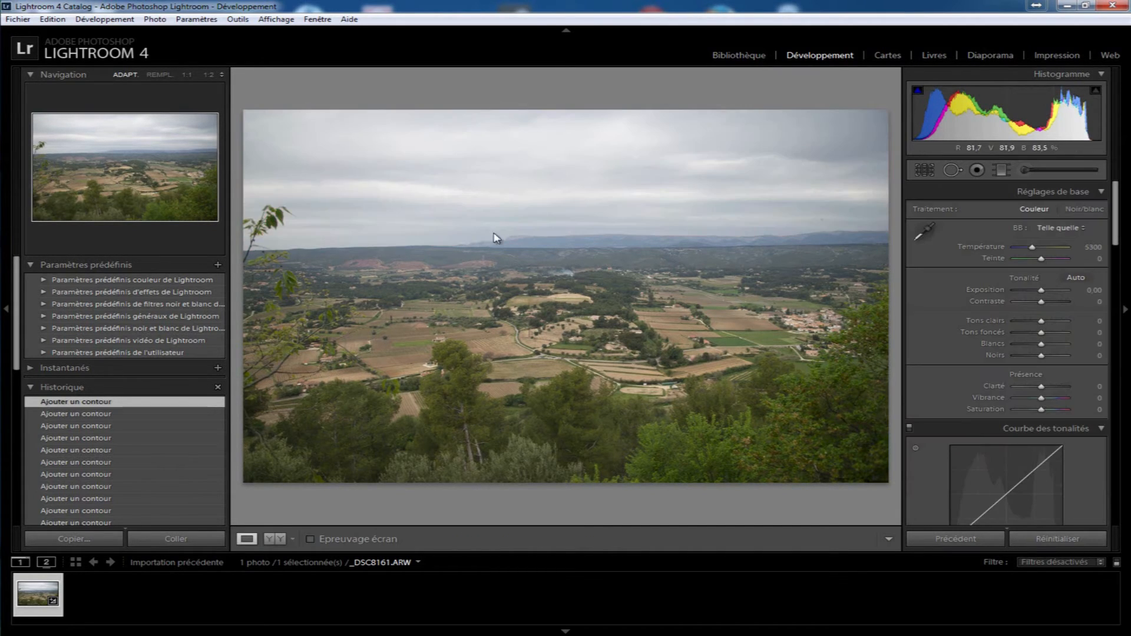
Step: Start a new adjustment brush mask over the distant mountains at 1:2 and clear the brush's Couleur tint
left_click(1022, 168)
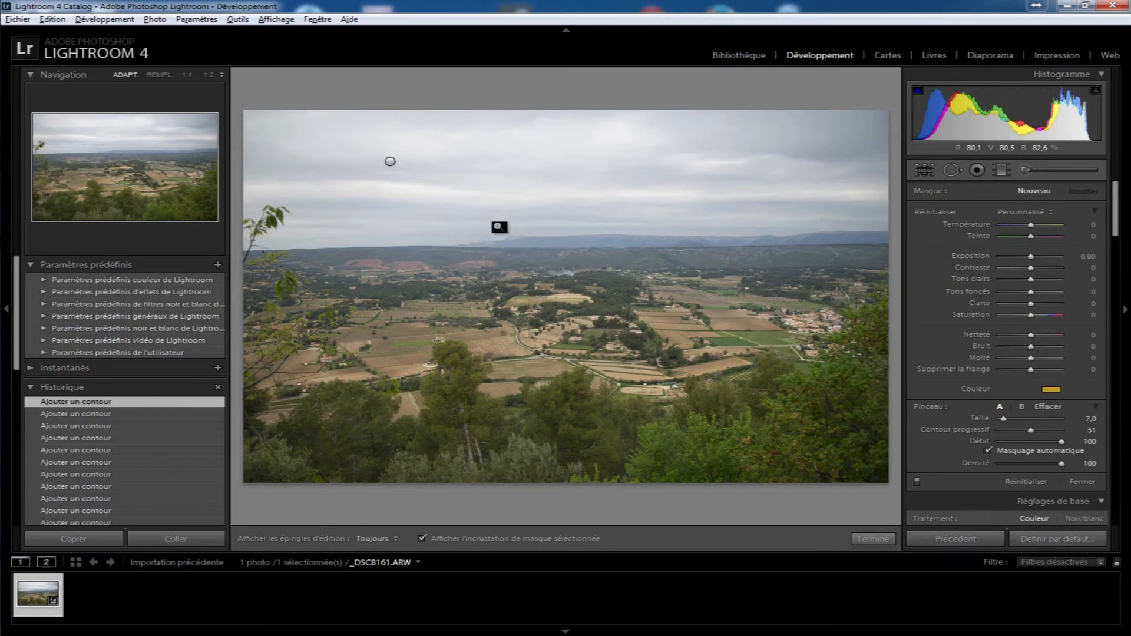
left_click(530, 236)
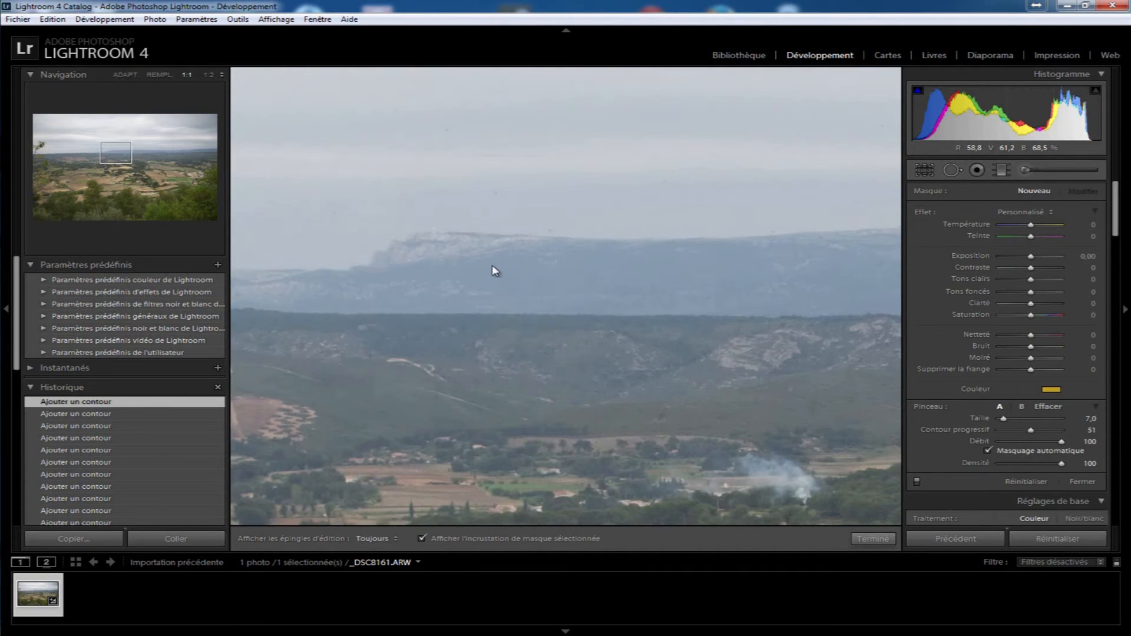
left_click(208, 74)
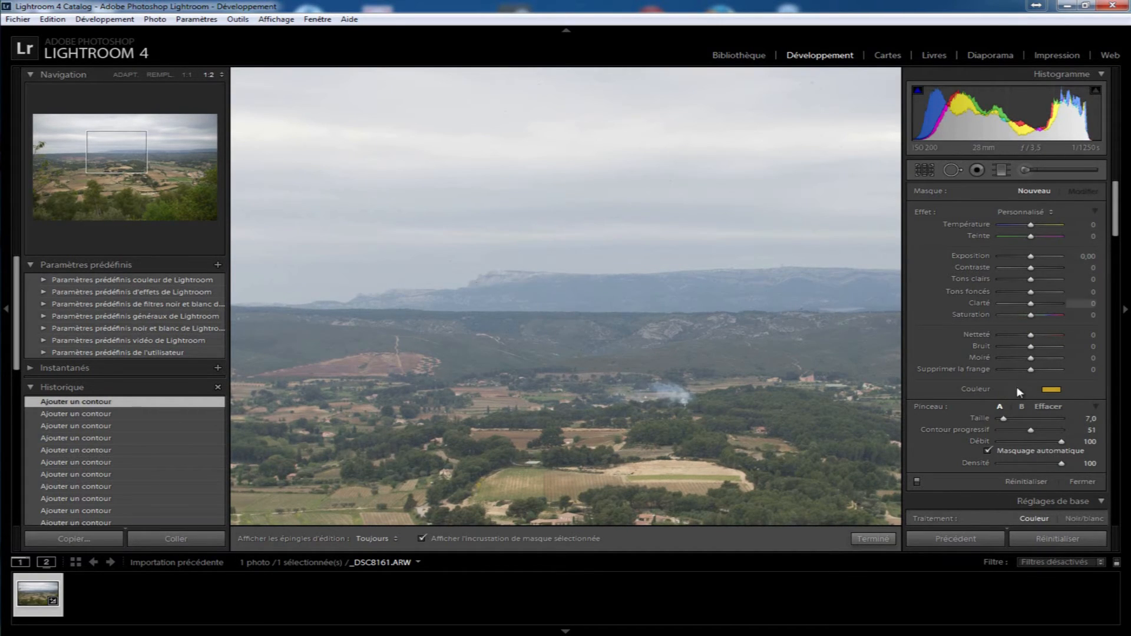
left_click(1050, 389)
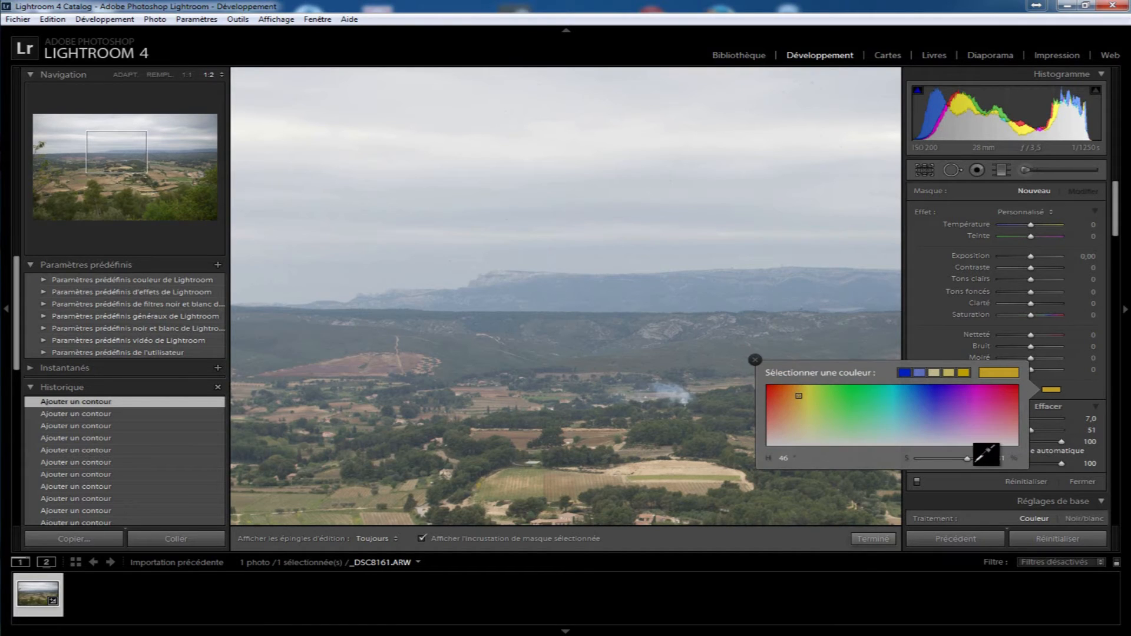
left_click(755, 360)
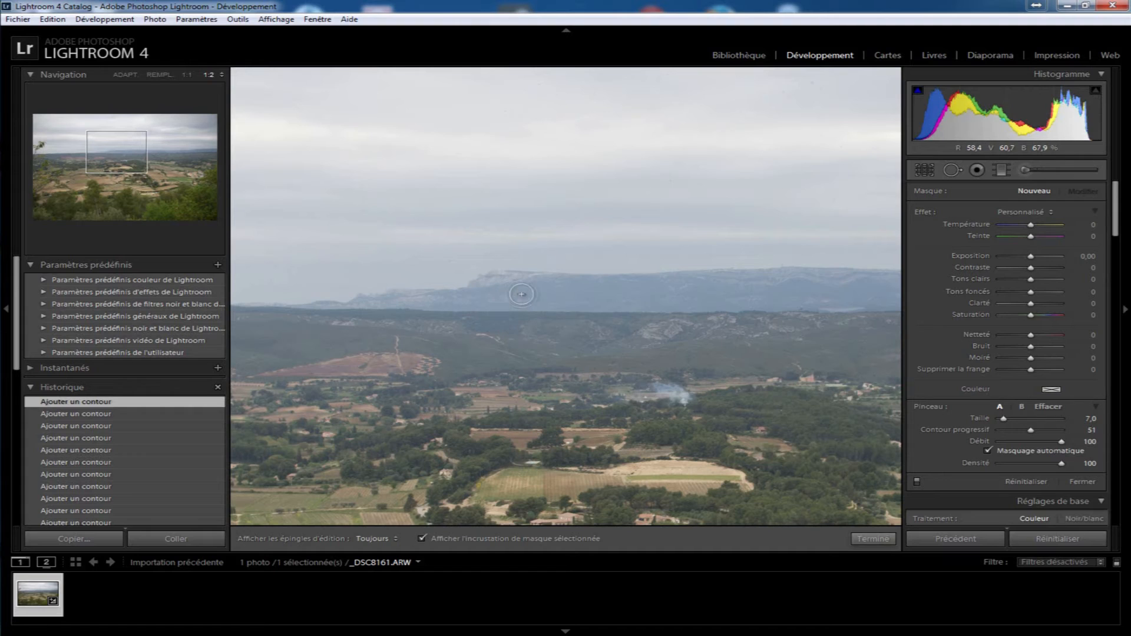
Step: Paint a mask over the cliff-topped part of the distant mountain and its tapering ridge with brush A and Masquage automatique
key("h")
mouse_move(498, 292)
left_mouse_down()
mouse_move(666, 295)
mouse_move(518, 285)
mouse_move(535, 281)
mouse_move(315, 308)
left_mouse_up()
scroll(333, 306, "down", 1)
mouse_move(377, 284)
left_mouse_down()
mouse_move(518, 286)
mouse_move(504, 306)
mouse_move(443, 311)
left_mouse_up()
left_click(499, 309)
Step: Erase the mask overspill above and below the mountain's tapering ridge with Effacer at Taille 3
key("alt")
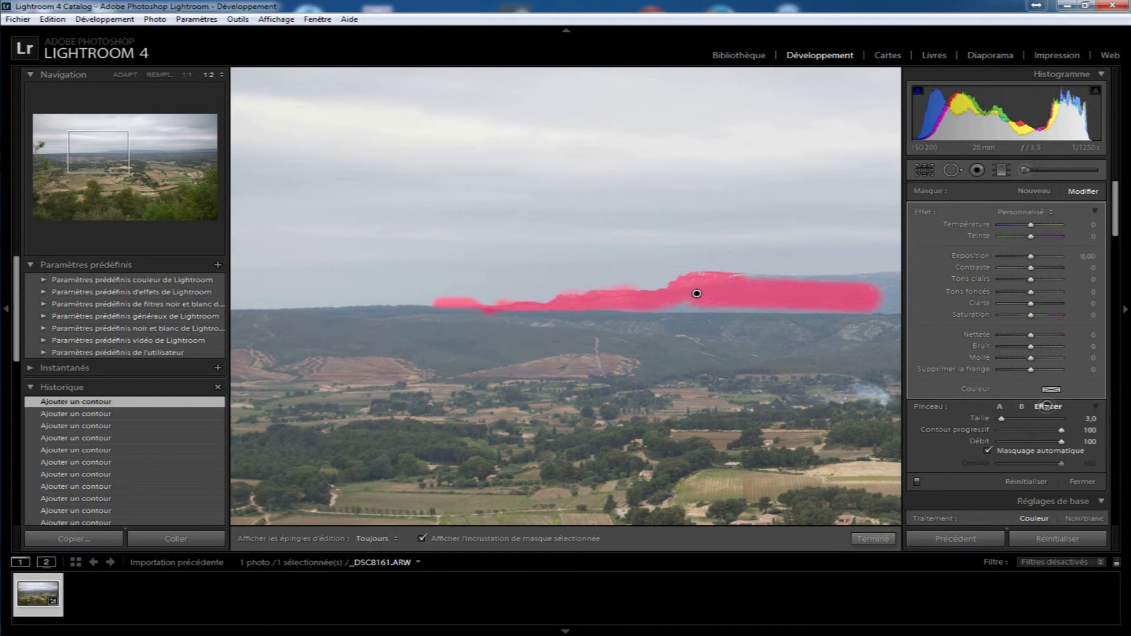
left_click_drag(436, 300, 490, 301)
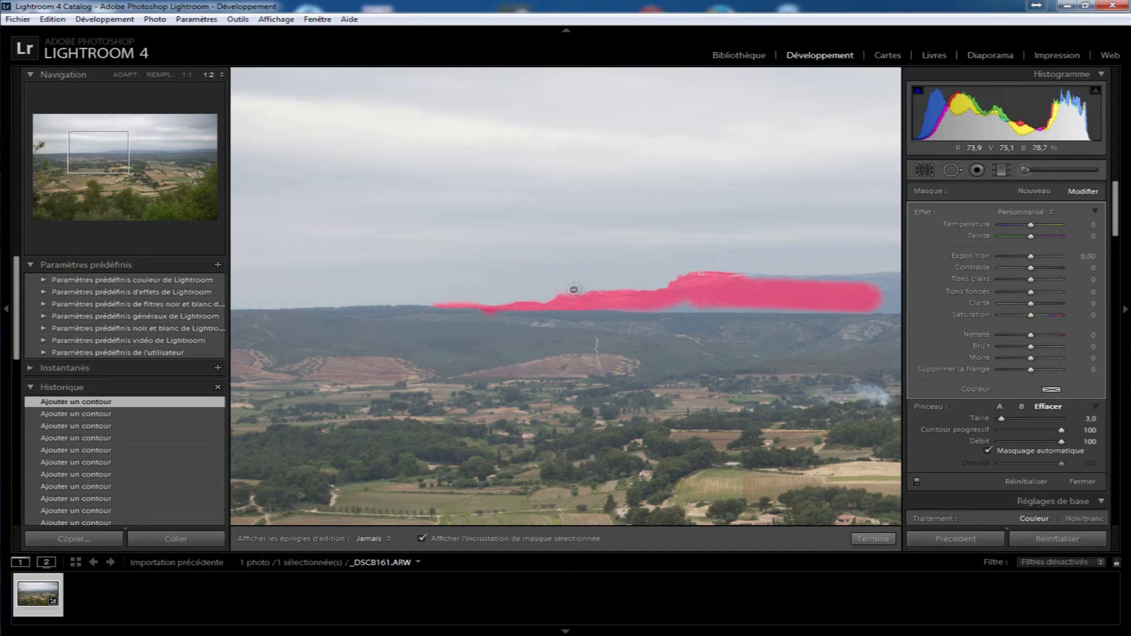
left_click_drag(562, 290, 582, 288)
left_click_drag(485, 313, 497, 314)
Step: Switch to brush A at Taille 4 and fill the mask along the mountain's base and cliff crest
key("space")
left_click_drag(596, 289, 371, 287)
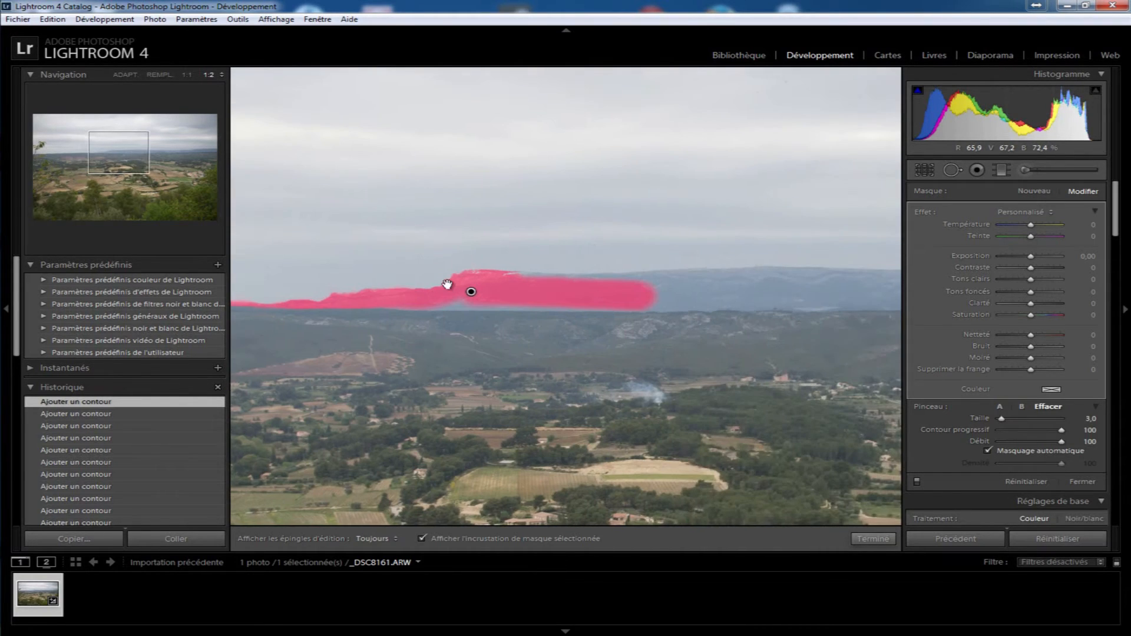
left_click(1000, 406)
mouse_move(383, 302)
left_mouse_down()
mouse_move(602, 302)
mouse_move(500, 301)
left_mouse_up()
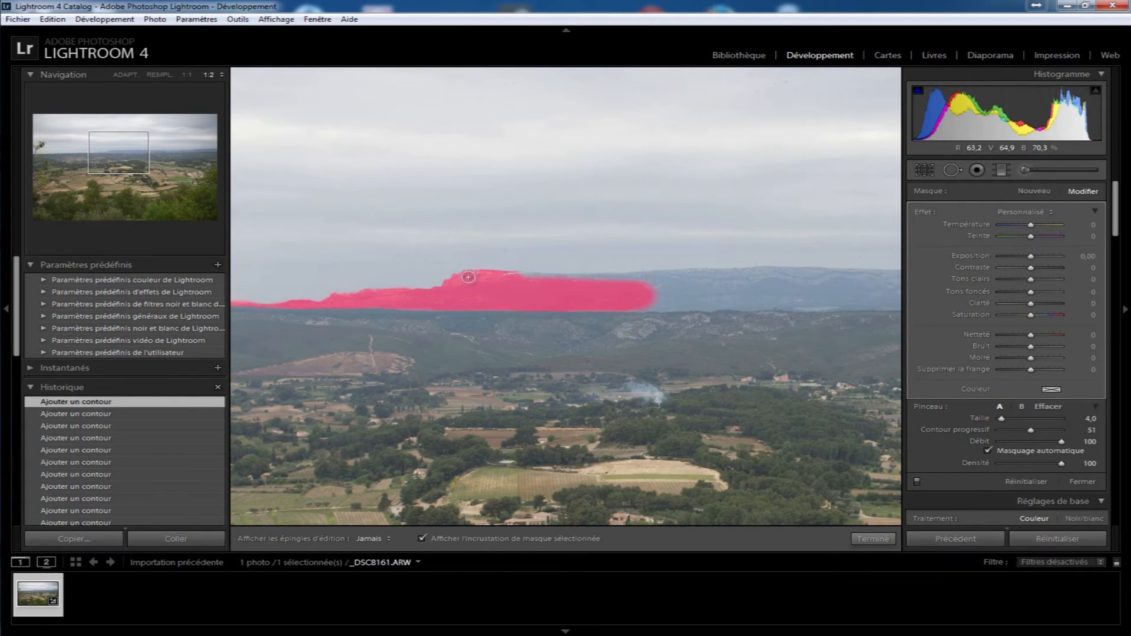
mouse_move(486, 273)
left_mouse_down()
mouse_move(516, 274)
mouse_move(478, 271)
left_mouse_up()
left_click_drag(464, 272, 472, 273)
Step: Erase the mask spill from the sky just above the cliff crest with Effacer at Taille 3
left_click(1048, 406)
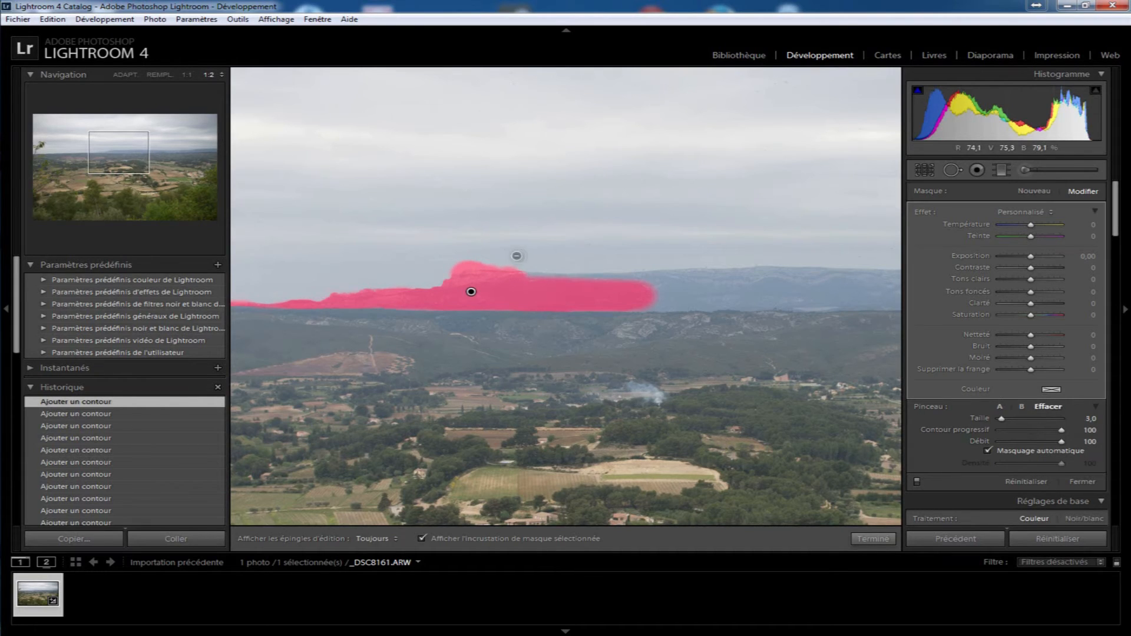
key("h")
left_click_drag(456, 264, 526, 264)
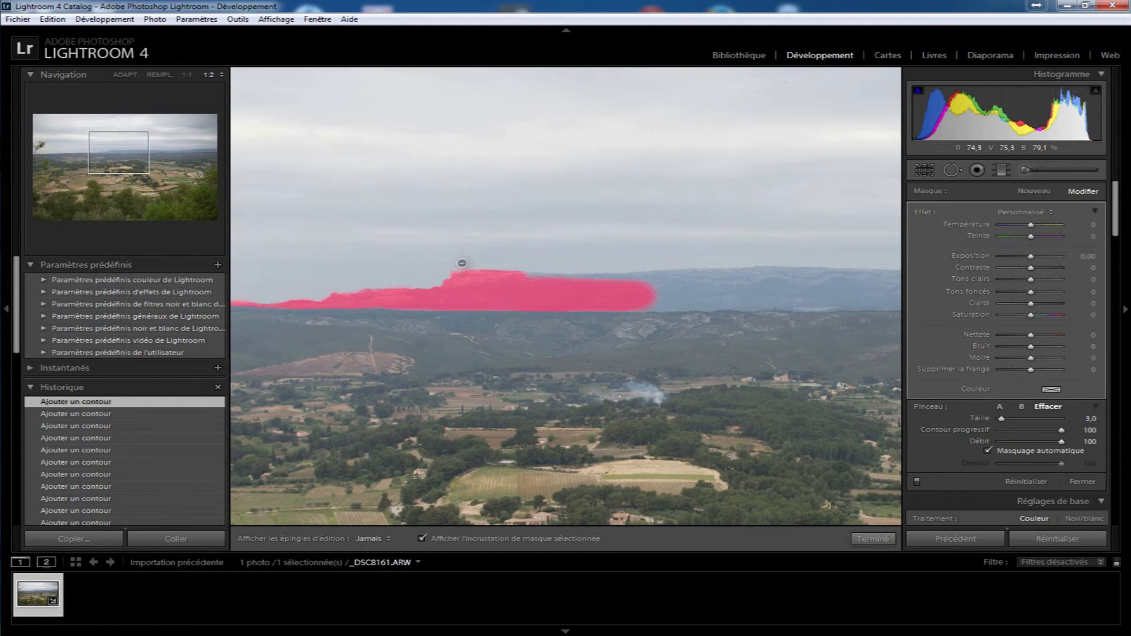
key("h")
Step: Extend the mountain mask along the ridge with brush A at Taille 4 and erase the spill above the skyline
left_click(999, 406)
key("h")
mouse_move(684, 288)
left_mouse_down()
mouse_move(619, 285)
mouse_move(761, 285)
mouse_move(623, 295)
mouse_move(744, 298)
mouse_move(621, 302)
mouse_move(859, 303)
mouse_move(687, 277)
mouse_move(540, 277)
left_mouse_up()
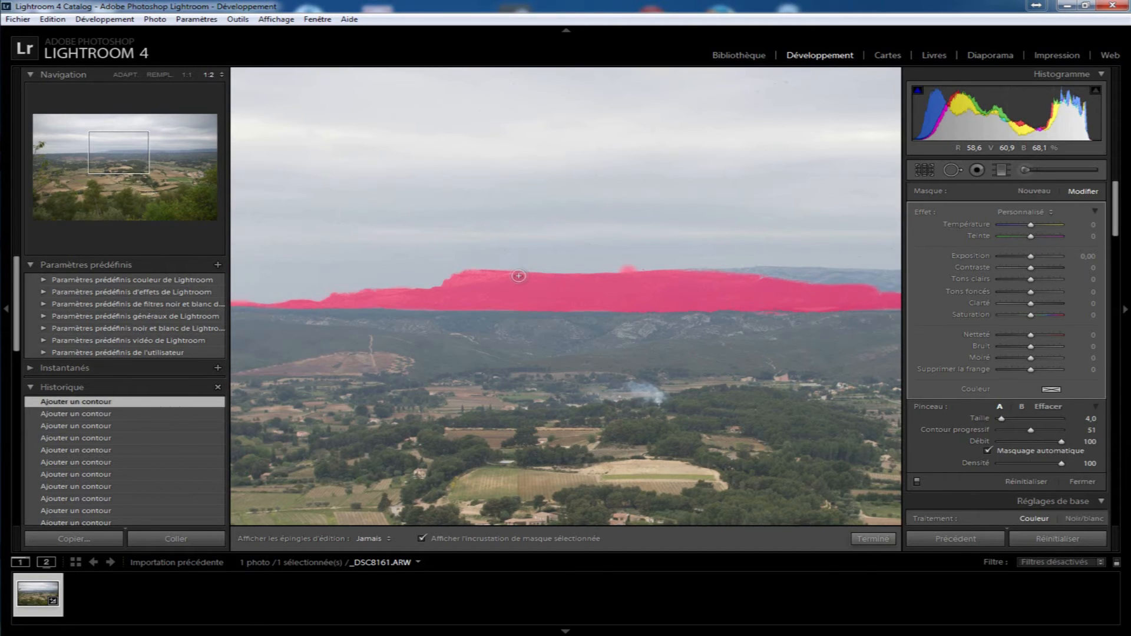
mouse_move(709, 279)
left_mouse_down()
mouse_move(813, 278)
mouse_move(695, 276)
mouse_move(896, 283)
left_mouse_up()
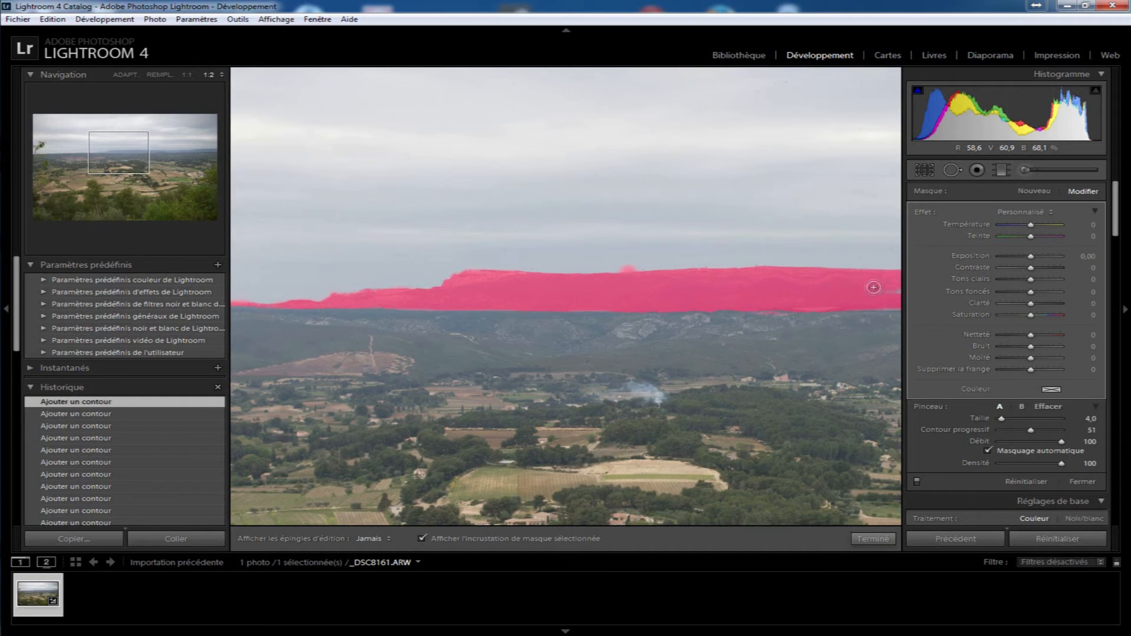
left_click(1049, 406)
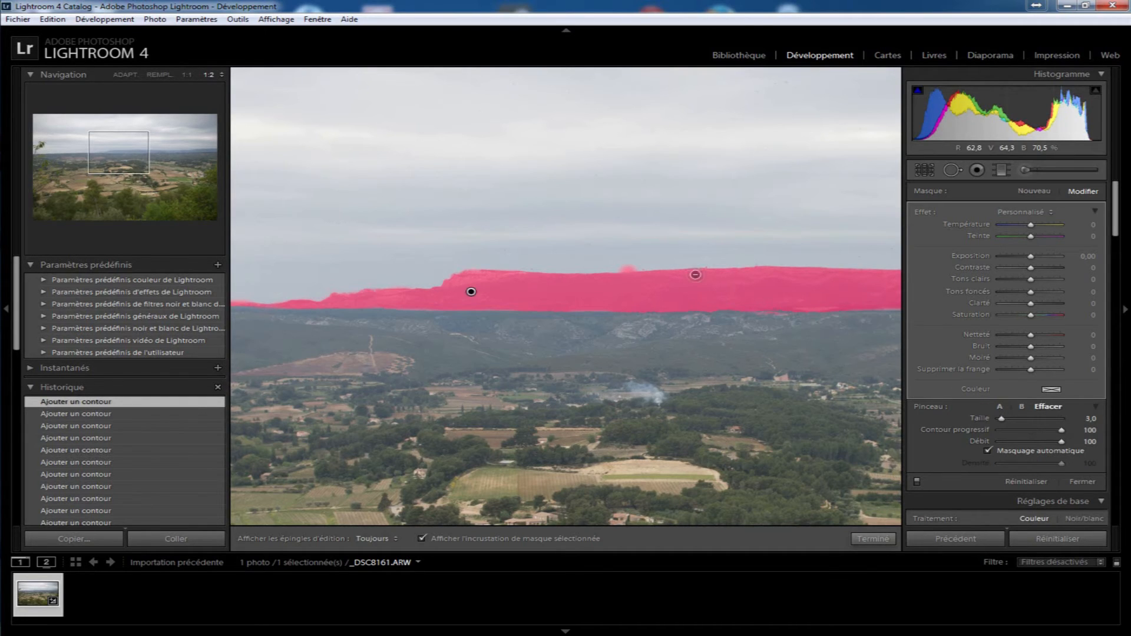
mouse_move(608, 267)
left_mouse_down()
mouse_move(658, 267)
mouse_move(609, 268)
left_mouse_up()
Step: Continue the mask with brush A at Taille 4 across the next stretch of mountains, following their skyline
left_click_drag(689, 296, 233, 292)
left_click_drag(601, 298, 551, 307)
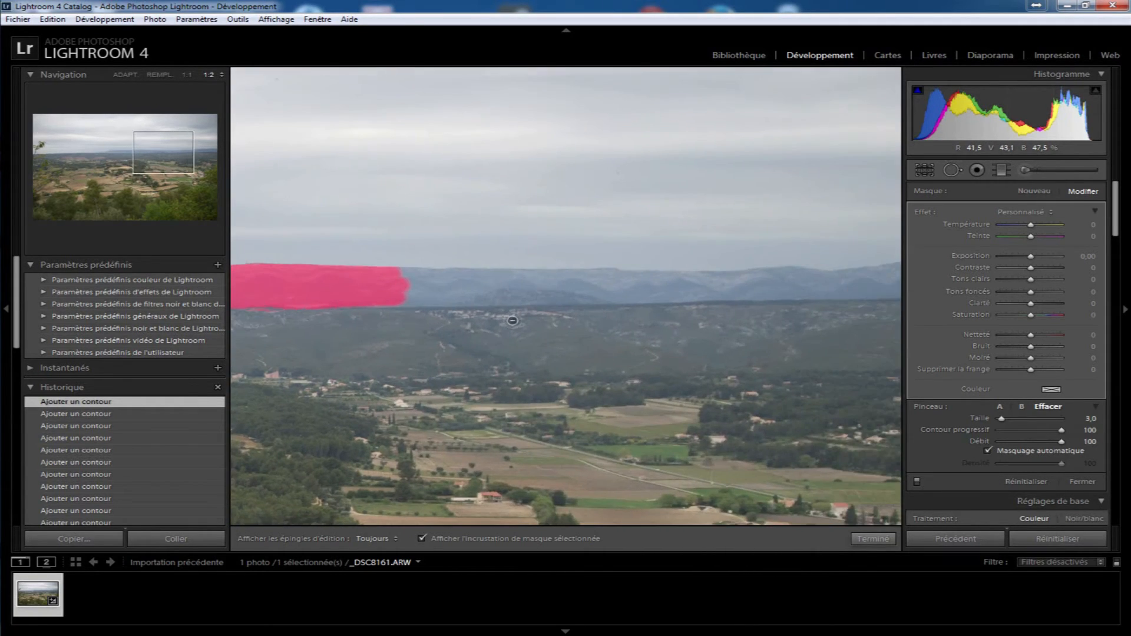
left_click(1000, 406)
key("h")
mouse_move(395, 276)
left_mouse_down()
mouse_move(493, 278)
mouse_move(369, 295)
mouse_move(615, 296)
mouse_move(463, 290)
mouse_move(620, 283)
mouse_move(444, 277)
mouse_move(761, 278)
mouse_move(661, 281)
mouse_move(770, 287)
mouse_move(648, 294)
mouse_move(616, 291)
mouse_move(851, 287)
mouse_move(763, 291)
mouse_move(783, 278)
left_mouse_up()
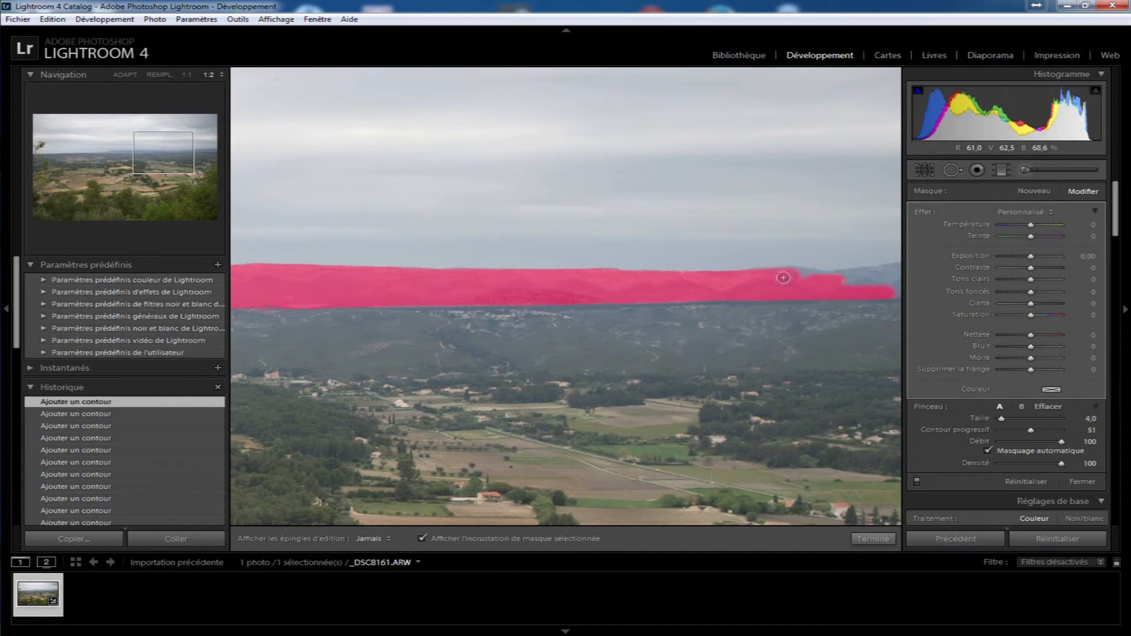
key("h")
key("h")
mouse_move(810, 275)
left_mouse_down()
mouse_move(898, 264)
mouse_move(855, 284)
mouse_move(916, 281)
mouse_move(882, 283)
left_mouse_up()
key("h")
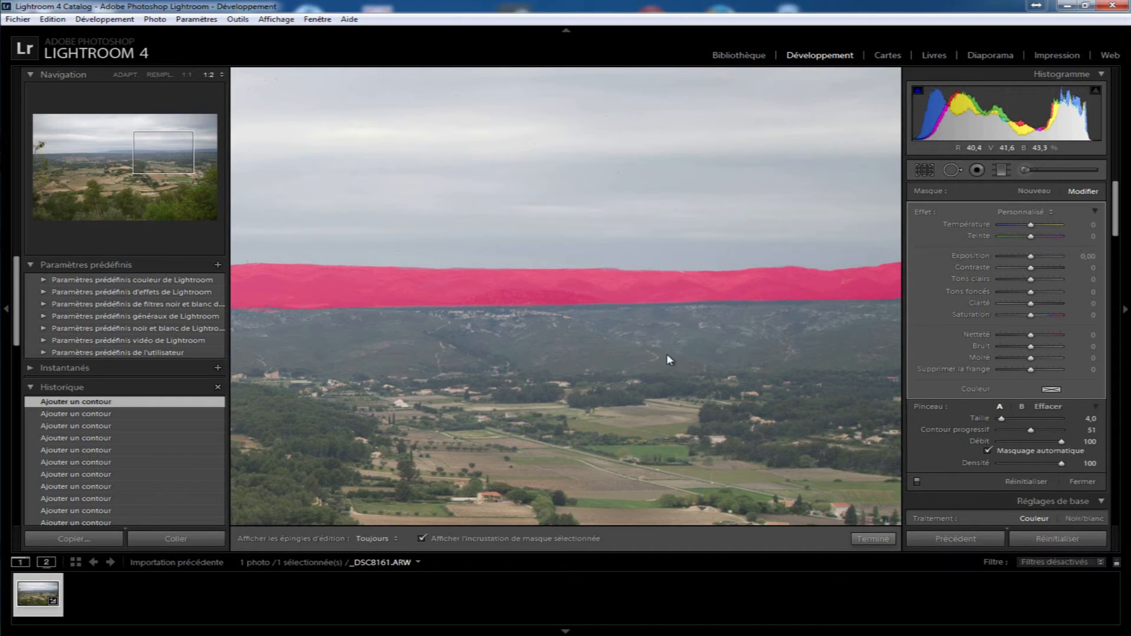
Step: Erase a dome-shaped area from the mask above the hilltop village with Effacer at Taille 3
left_click(1048, 407)
key("h")
mouse_move(461, 306)
left_mouse_down()
mouse_move(537, 296)
mouse_move(485, 300)
mouse_move(526, 289)
mouse_move(596, 301)
left_mouse_up()
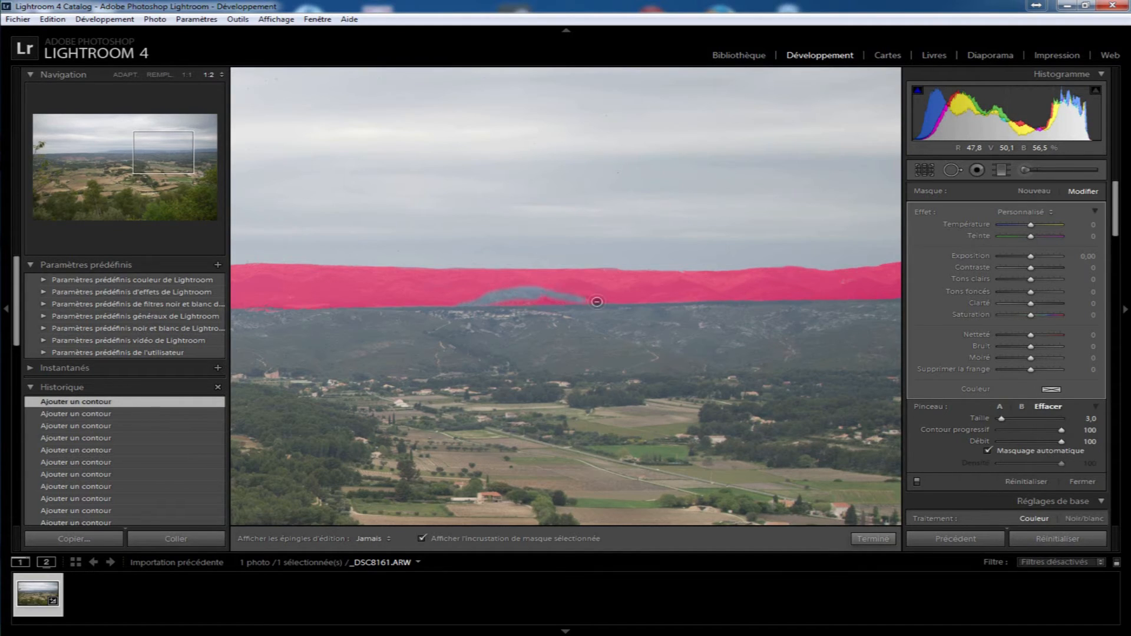
left_click_drag(489, 304, 583, 305)
key("h")
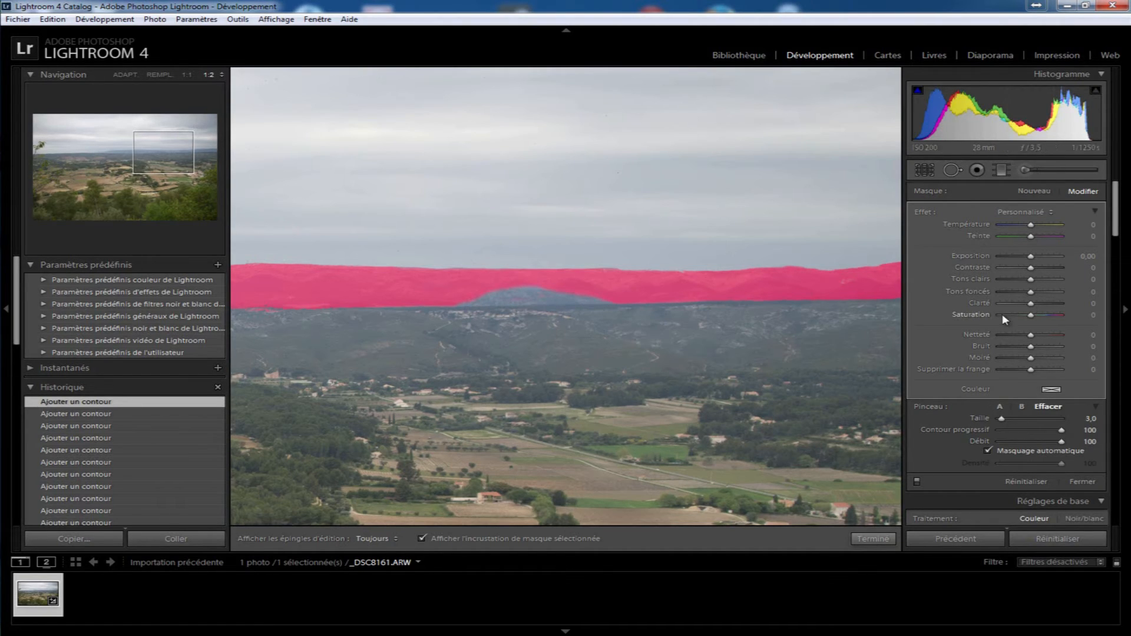
Step: Repaint the dome-shaped gap above the hilltop village with brush A at Taille 4
left_click(1002, 406)
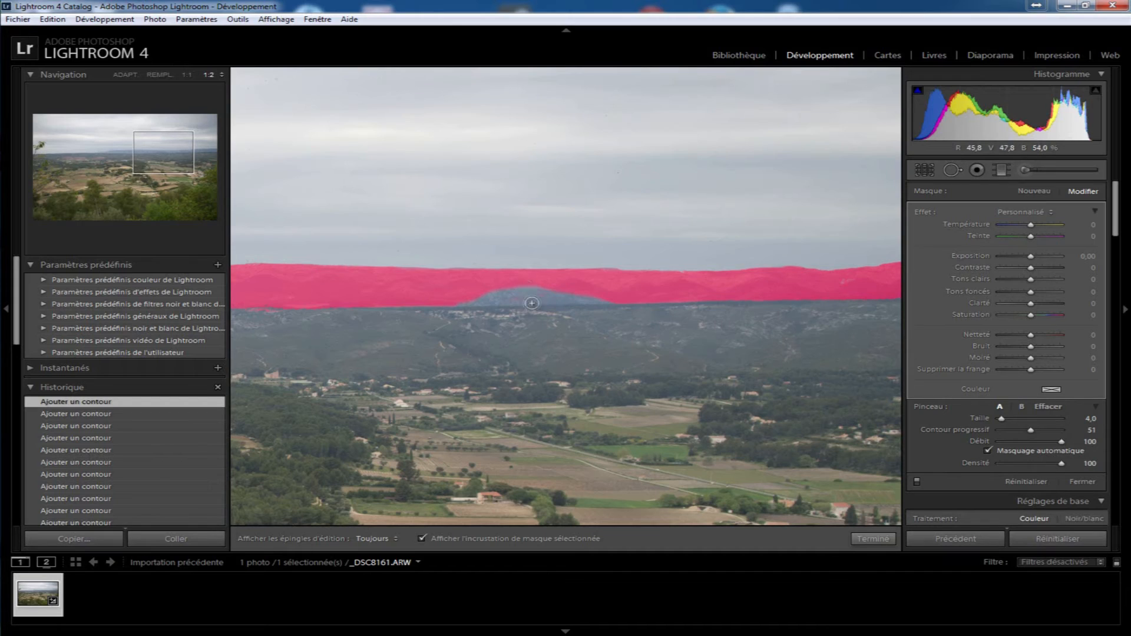
key("h")
mouse_move(457, 302)
left_mouse_down()
mouse_move(623, 298)
mouse_move(489, 294)
mouse_move(582, 290)
left_mouse_up()
key("h")
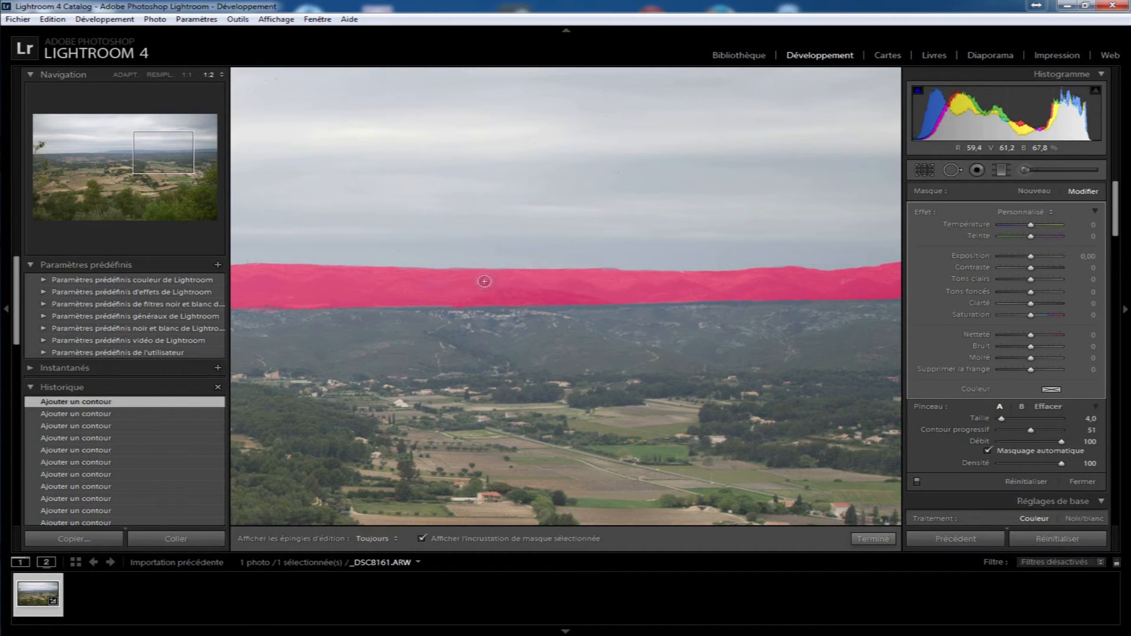
Step: Extend the mountain mask to the photo's edge with brush A, then close the adjustment brush in full view
left_click_drag(757, 285, 484, 284)
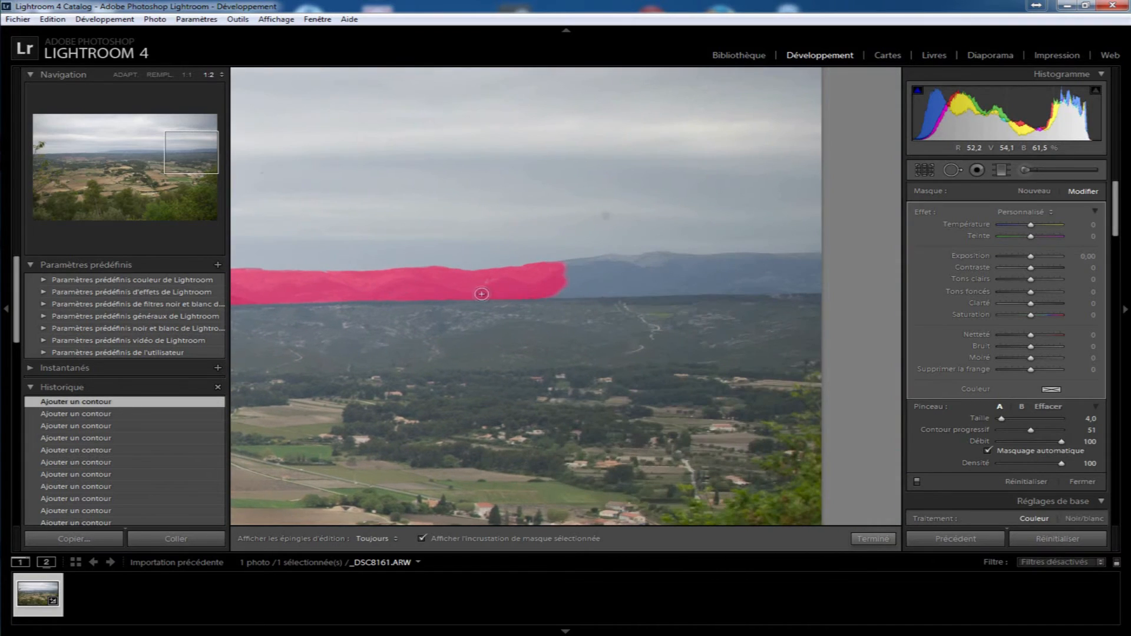
key("h")
left_click_drag(715, 283, 797, 284)
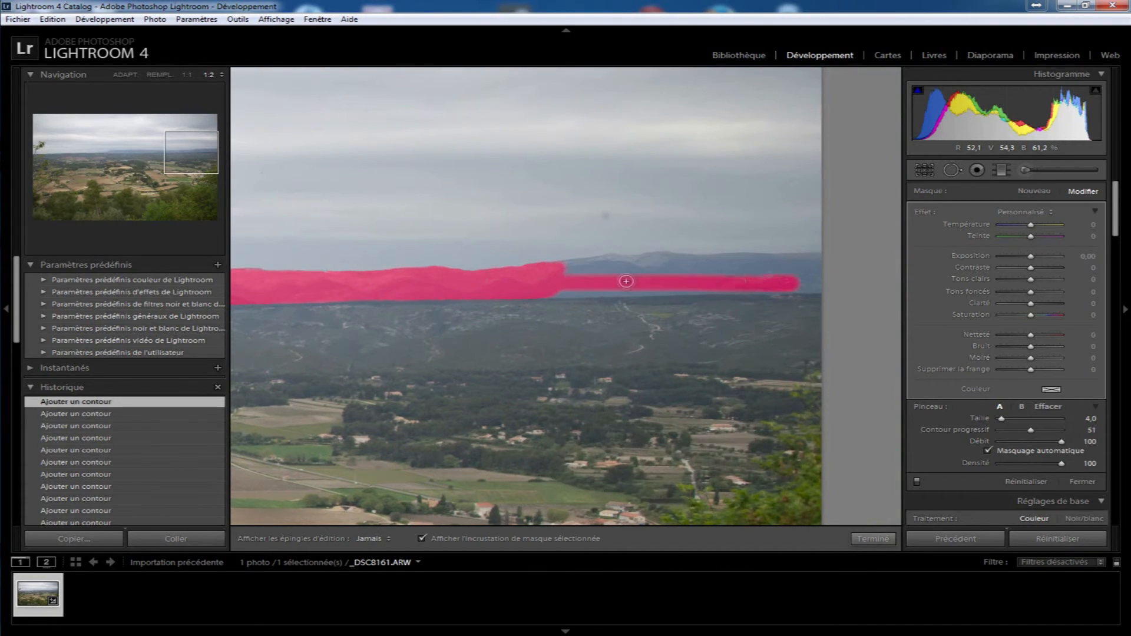
mouse_move(604, 274)
left_mouse_down()
mouse_move(564, 269)
mouse_move(833, 253)
mouse_move(619, 263)
mouse_move(824, 280)
mouse_move(790, 285)
mouse_move(518, 290)
mouse_move(674, 289)
left_mouse_up()
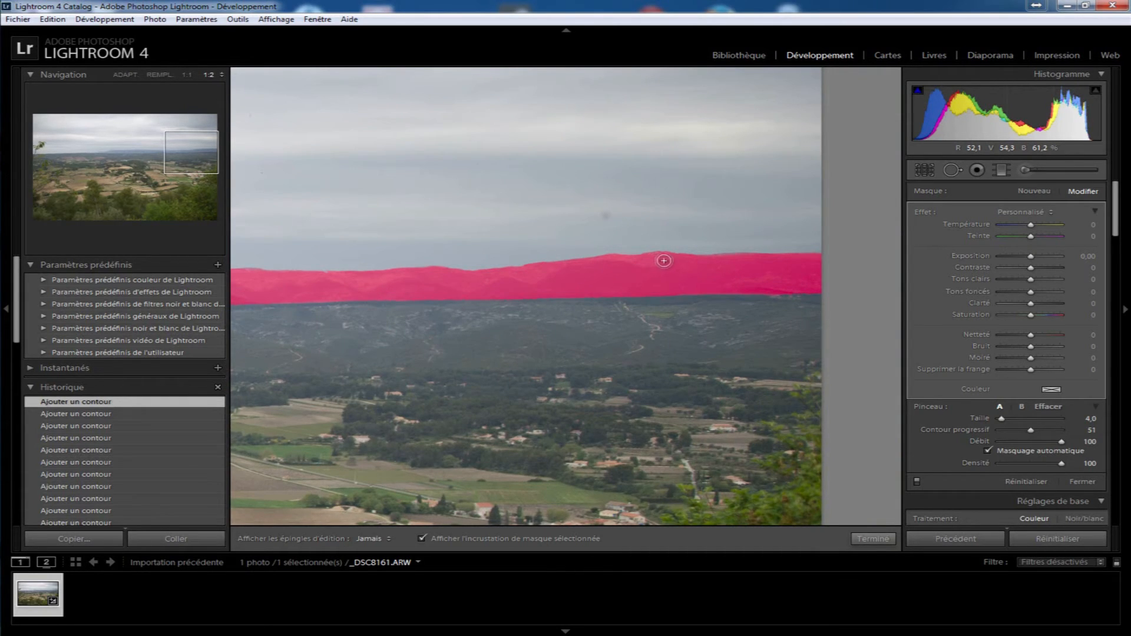
key("h")
key("z")
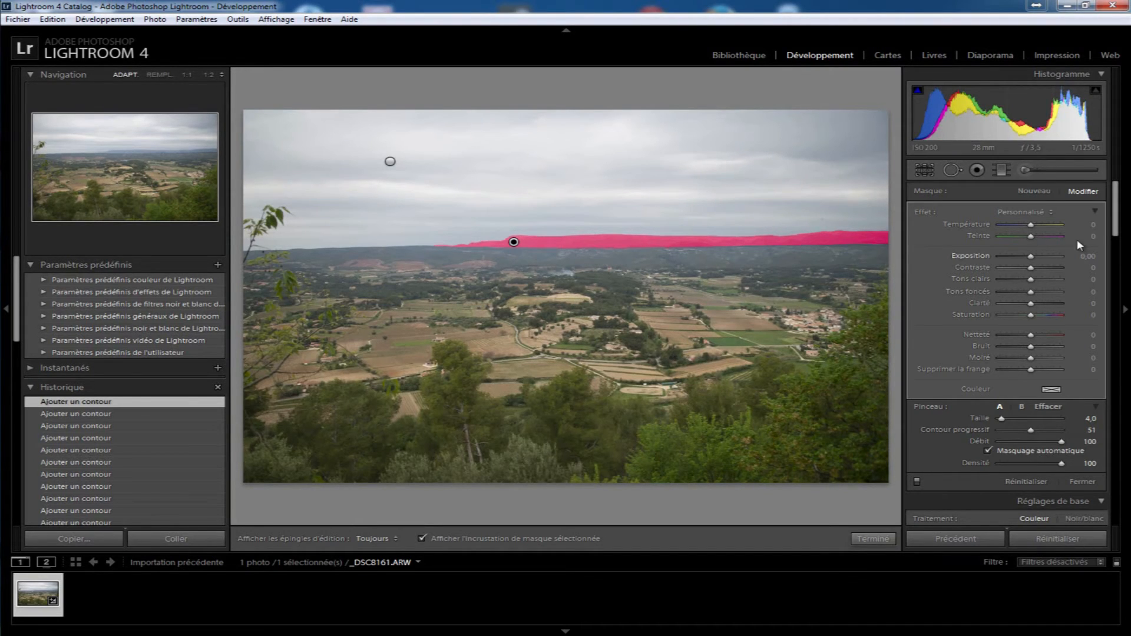
left_click(1076, 482)
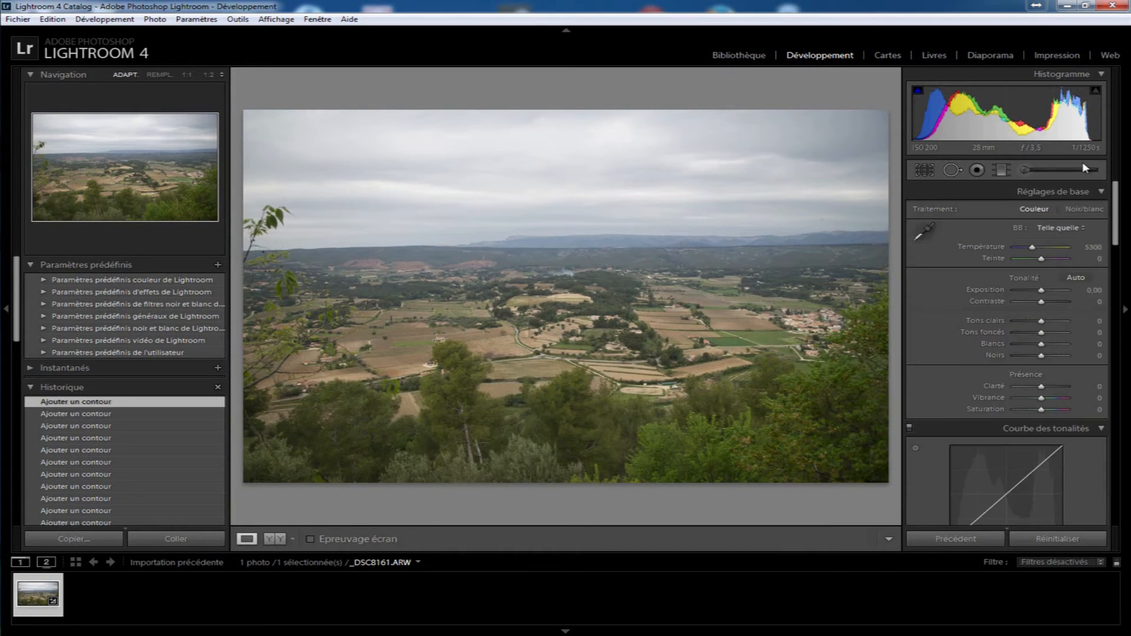
Step: Start another mask and paint the band of dark hills below the mountains with brush A at Taille 4
left_click(1030, 170)
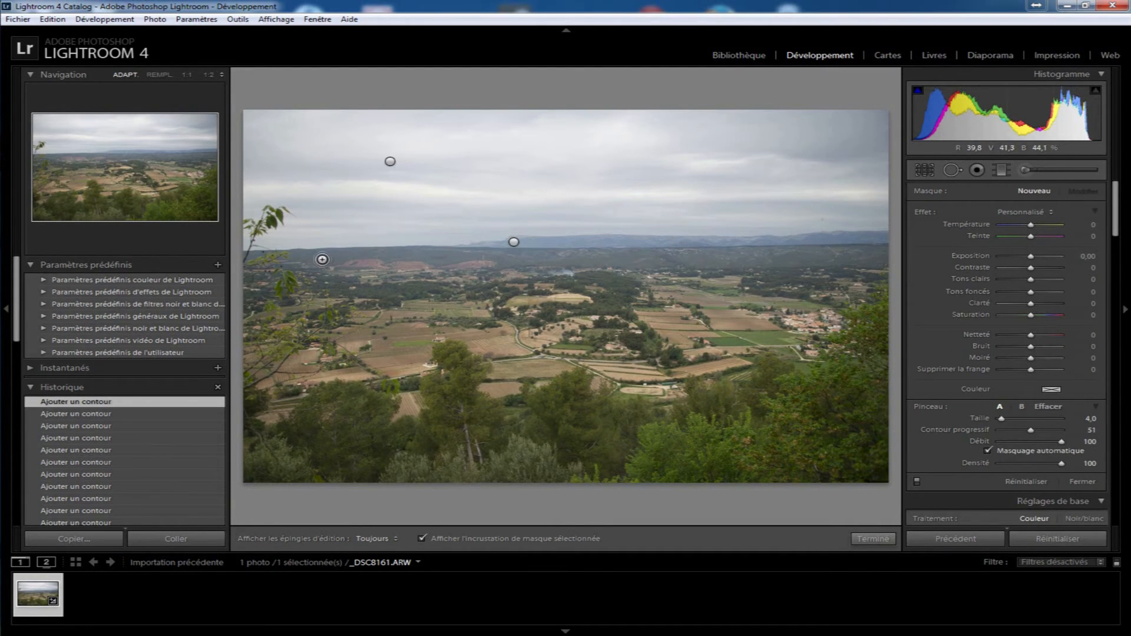
key("h")
mouse_move(789, 256)
left_mouse_down()
mouse_move(892, 254)
mouse_move(783, 263)
mouse_move(737, 256)
mouse_move(822, 249)
mouse_move(506, 252)
mouse_move(825, 255)
mouse_move(393, 253)
mouse_move(443, 259)
mouse_move(272, 267)
mouse_move(363, 270)
mouse_move(344, 257)
mouse_move(580, 276)
left_mouse_up()
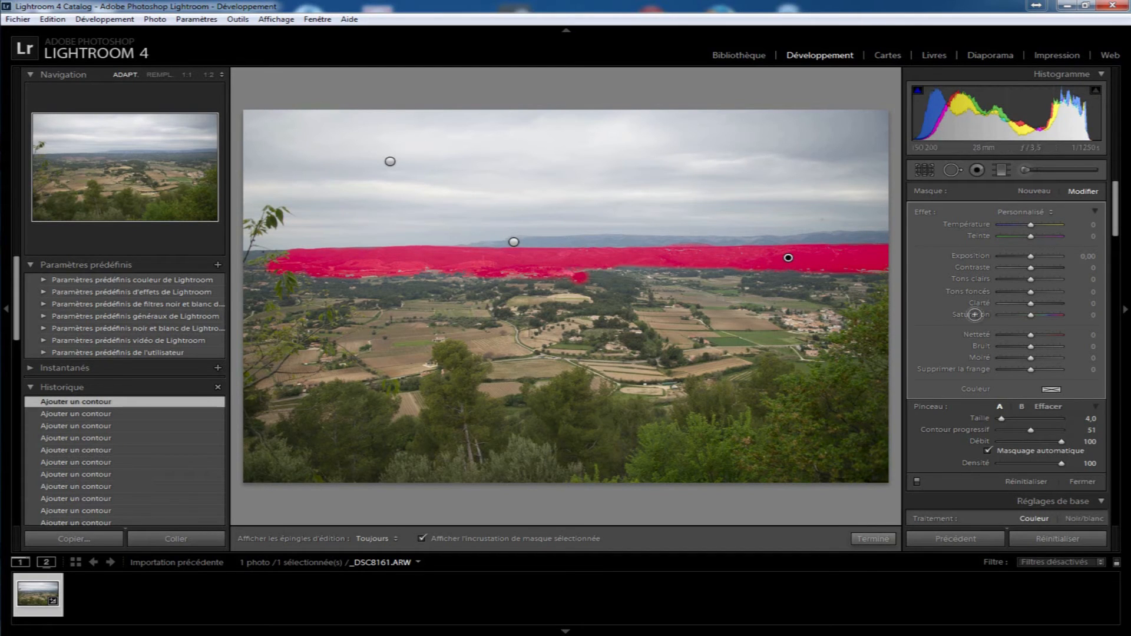
Step: Extend the hill mask to the photo's edge behind the leafy branch with brush A at Taille 5
left_click(251, 255)
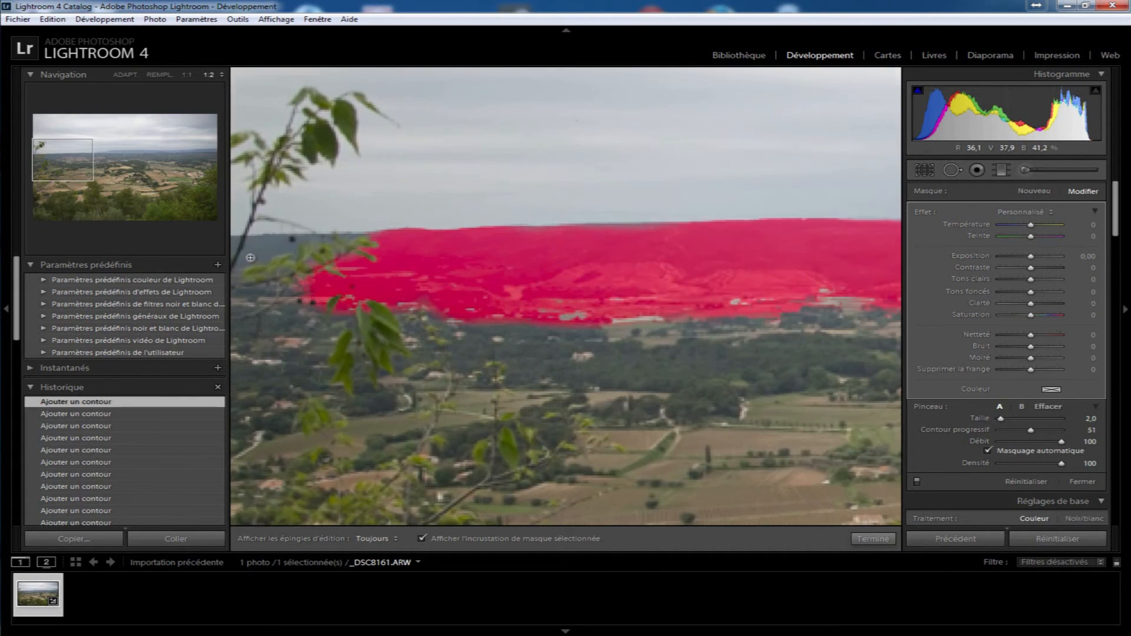
key("h")
mouse_move(256, 243)
left_mouse_down()
mouse_move(279, 240)
mouse_move(267, 247)
mouse_move(297, 244)
left_mouse_up()
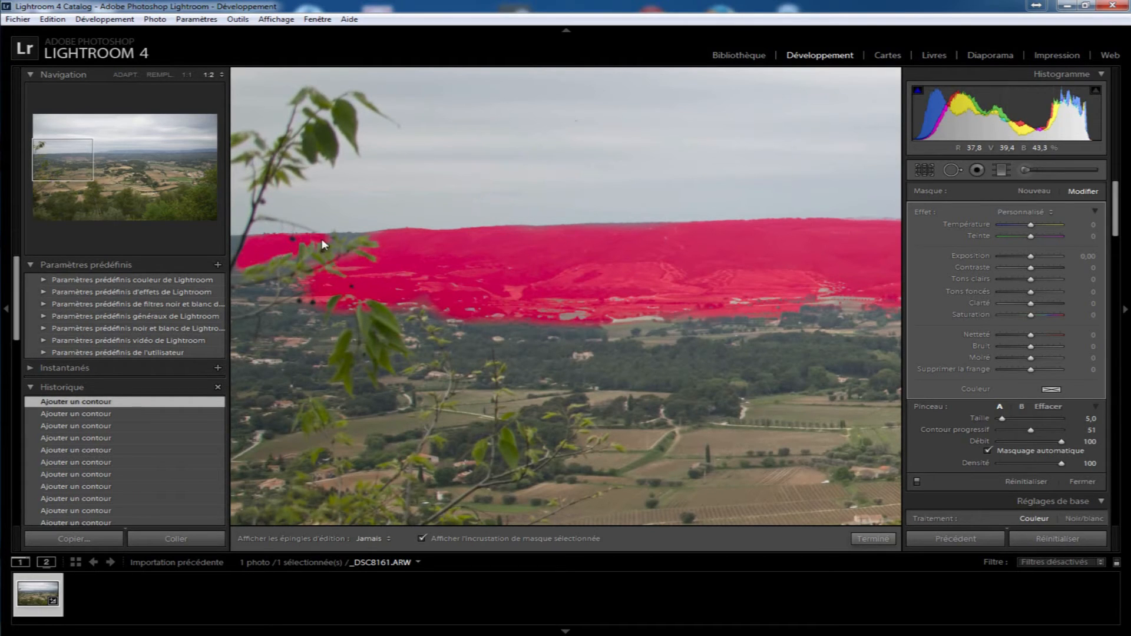
key("h")
mouse_move(285, 271)
left_mouse_down()
mouse_move(301, 284)
mouse_move(283, 295)
mouse_move(300, 294)
mouse_move(242, 303)
left_mouse_up()
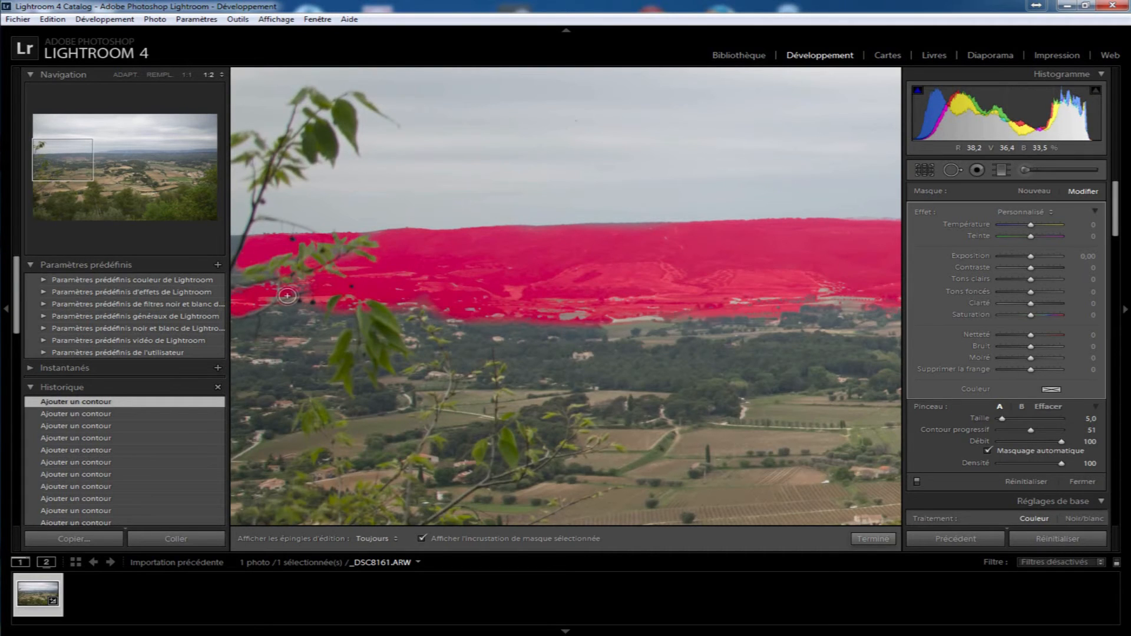
key("z")
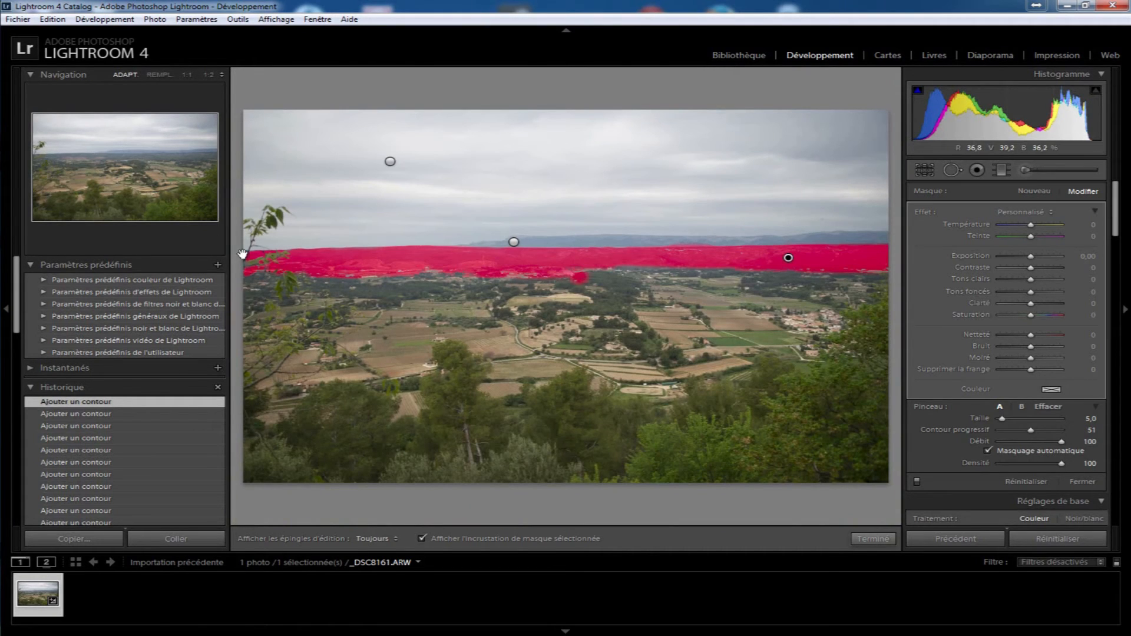
Step: Extend the hill mask down the valley along the photo's left edge behind the leafy branch with brush A at Taille 5
key("z")
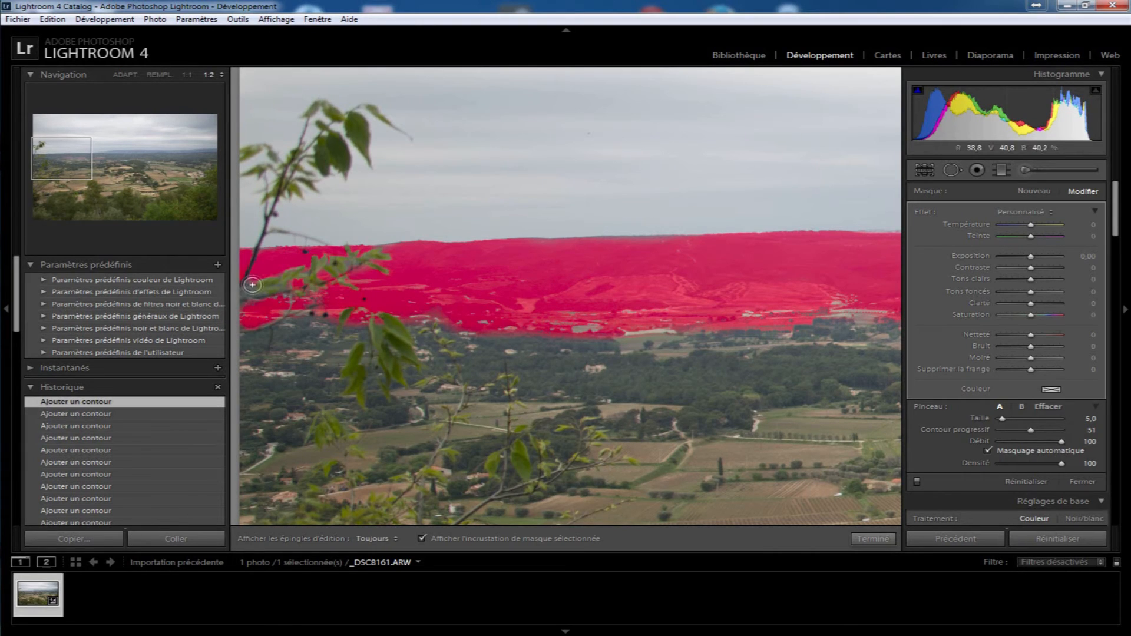
key("h")
key("h")
mouse_move(296, 327)
left_mouse_down()
mouse_move(247, 348)
mouse_move(311, 330)
mouse_move(264, 339)
mouse_move(292, 335)
mouse_move(243, 359)
mouse_move(247, 444)
mouse_move(252, 373)
mouse_move(235, 470)
mouse_move(263, 379)
mouse_move(268, 422)
mouse_move(258, 380)
mouse_move(278, 354)
mouse_move(314, 359)
mouse_move(292, 353)
mouse_move(359, 328)
mouse_move(303, 387)
mouse_move(339, 356)
mouse_move(322, 390)
mouse_move(334, 385)
mouse_move(331, 394)
mouse_move(339, 383)
mouse_move(274, 428)
mouse_move(290, 419)
mouse_move(278, 442)
mouse_move(308, 412)
mouse_move(291, 444)
left_mouse_up()
left_click_drag(319, 383, 369, 219)
mouse_move(327, 281)
left_mouse_down()
mouse_move(285, 329)
mouse_move(285, 310)
mouse_move(280, 343)
mouse_move(309, 292)
mouse_move(310, 341)
mouse_move(330, 310)
mouse_move(334, 333)
mouse_move(358, 288)
left_mouse_up()
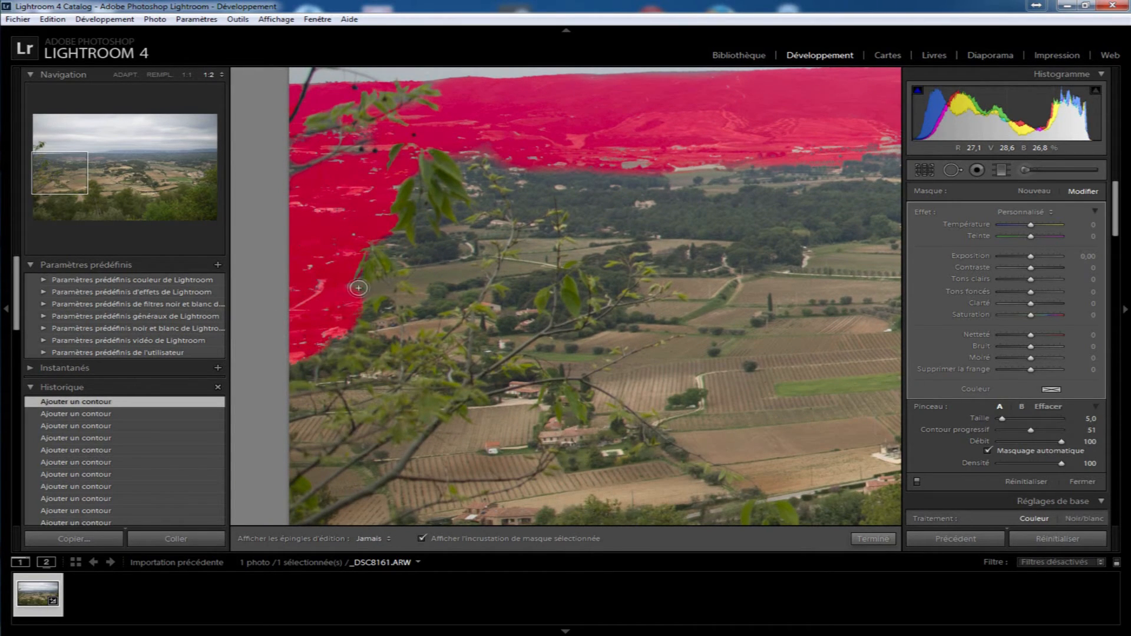
Step: Paint the fields and trees just beneath the hanging leaves into the hill mask with brush A at Taille 5
key("h")
key("h")
mouse_move(414, 259)
left_mouse_down()
mouse_move(424, 230)
mouse_move(438, 261)
mouse_move(451, 233)
left_mouse_up()
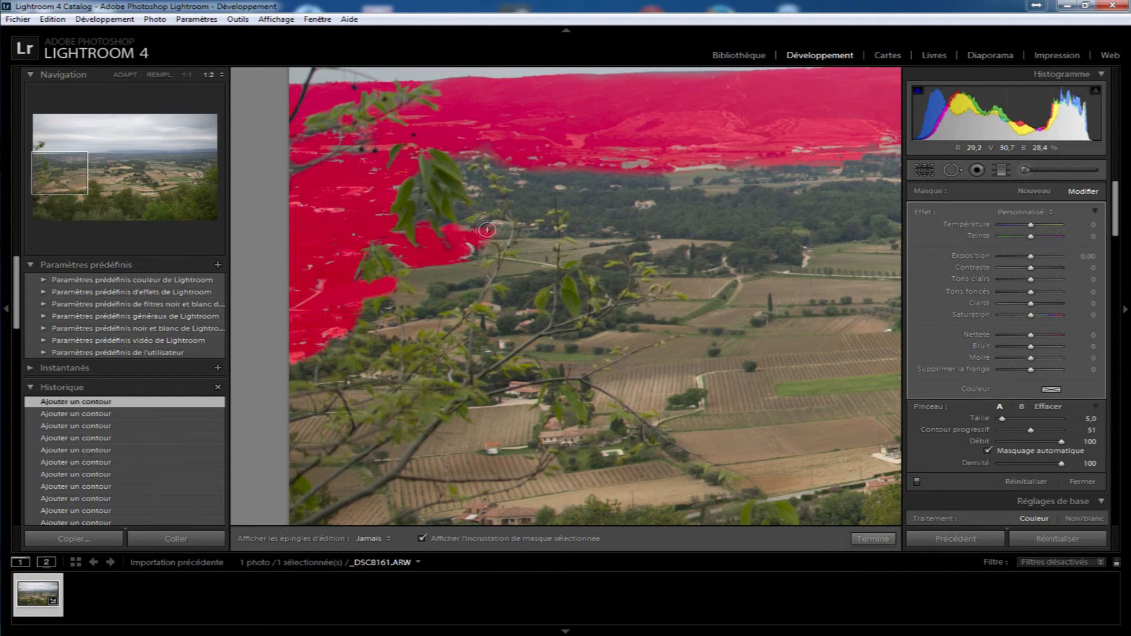
mouse_move(459, 251)
left_mouse_down()
mouse_move(475, 276)
mouse_move(467, 293)
mouse_move(441, 312)
mouse_move(444, 297)
mouse_move(416, 330)
mouse_move(402, 297)
mouse_move(427, 302)
mouse_move(415, 268)
mouse_move(443, 275)
left_mouse_up()
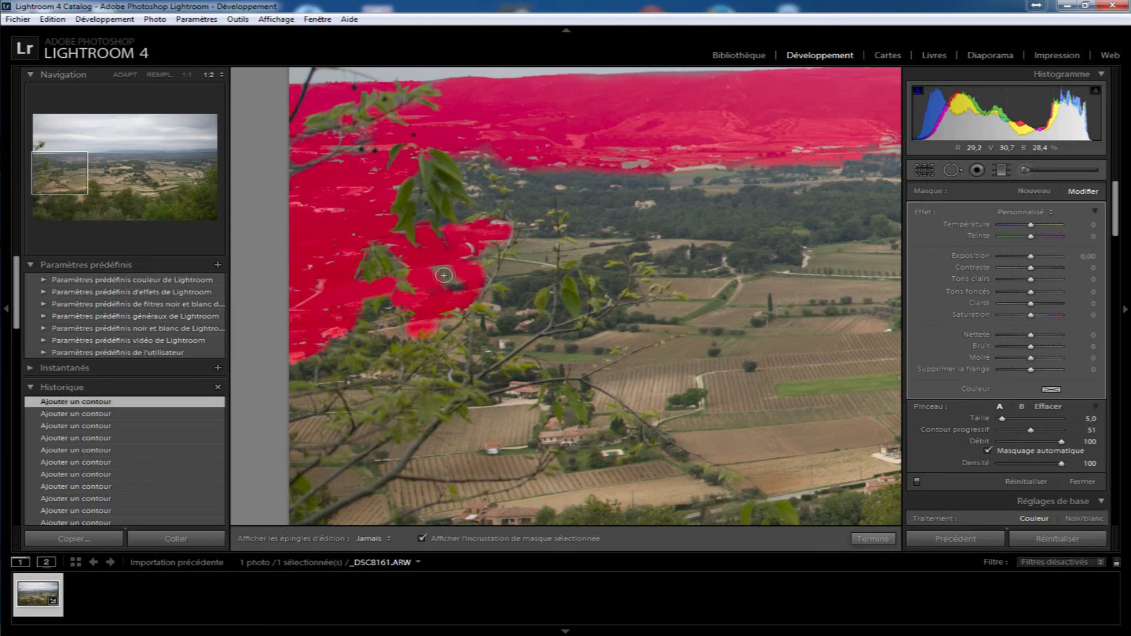
key("h")
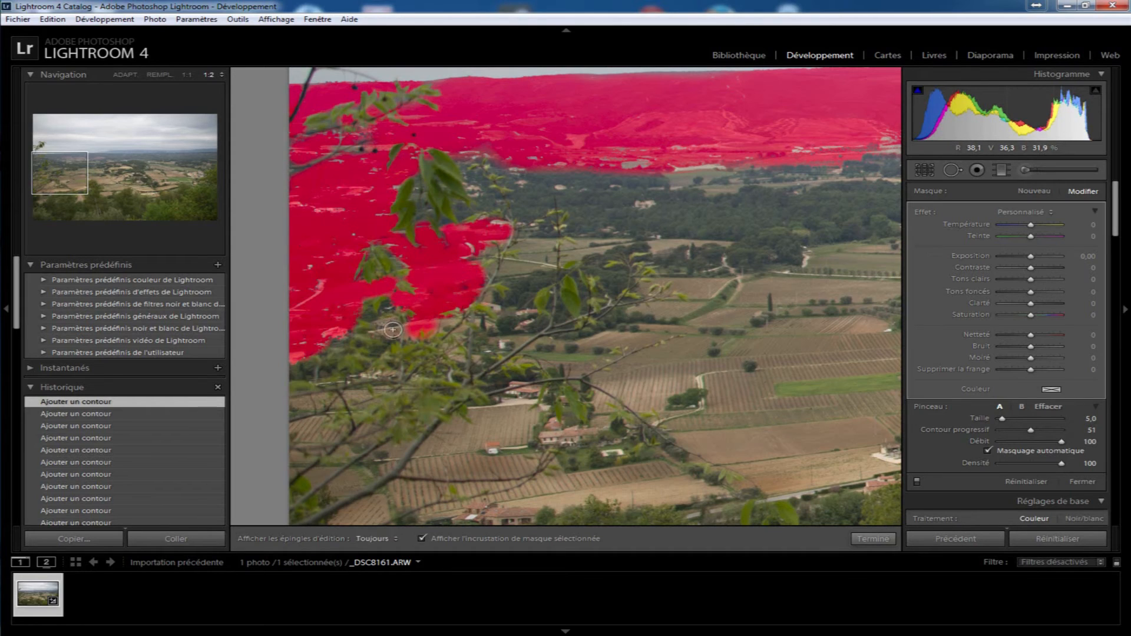
key("h")
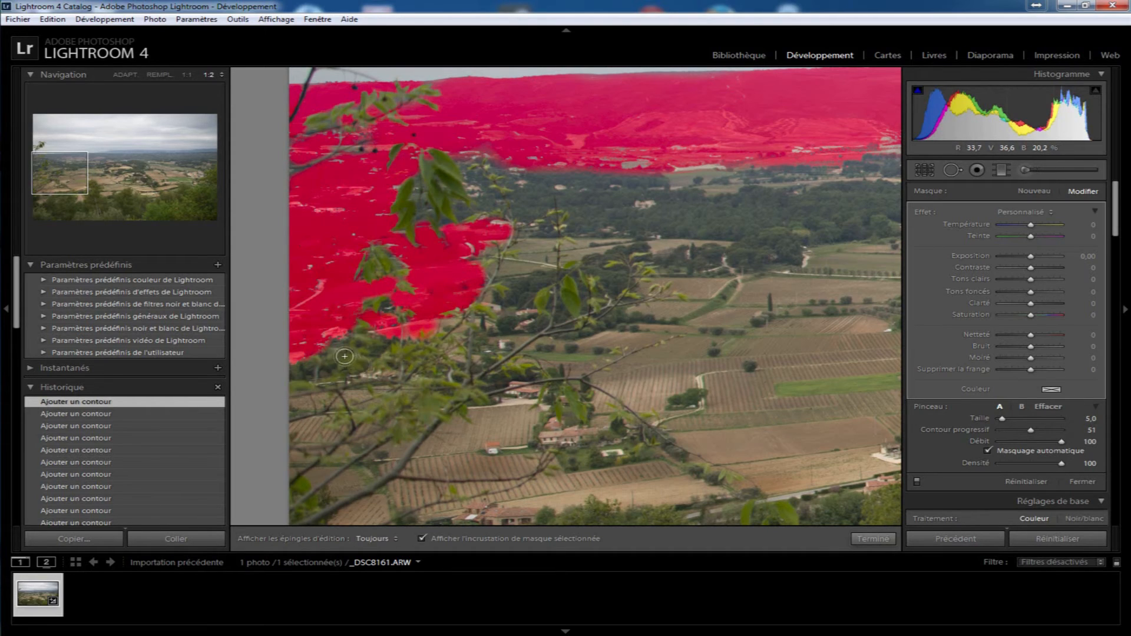
Step: Mask the field patches at the photo's left edge between the lower branches with brush A at Taille 5
key("h")
left_click_drag(299, 401, 380, 387)
key("h")
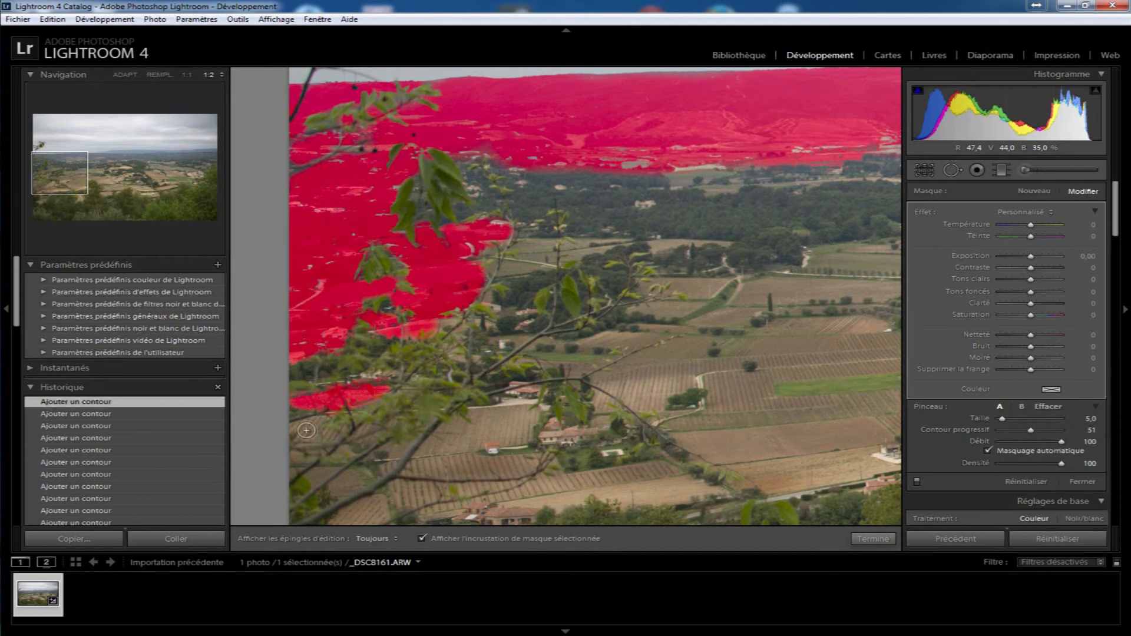
key("h")
mouse_move(325, 428)
left_mouse_down()
mouse_move(295, 453)
mouse_move(317, 421)
mouse_move(326, 445)
mouse_move(292, 472)
mouse_move(339, 455)
mouse_move(314, 478)
mouse_move(387, 425)
left_mouse_up()
key("h")
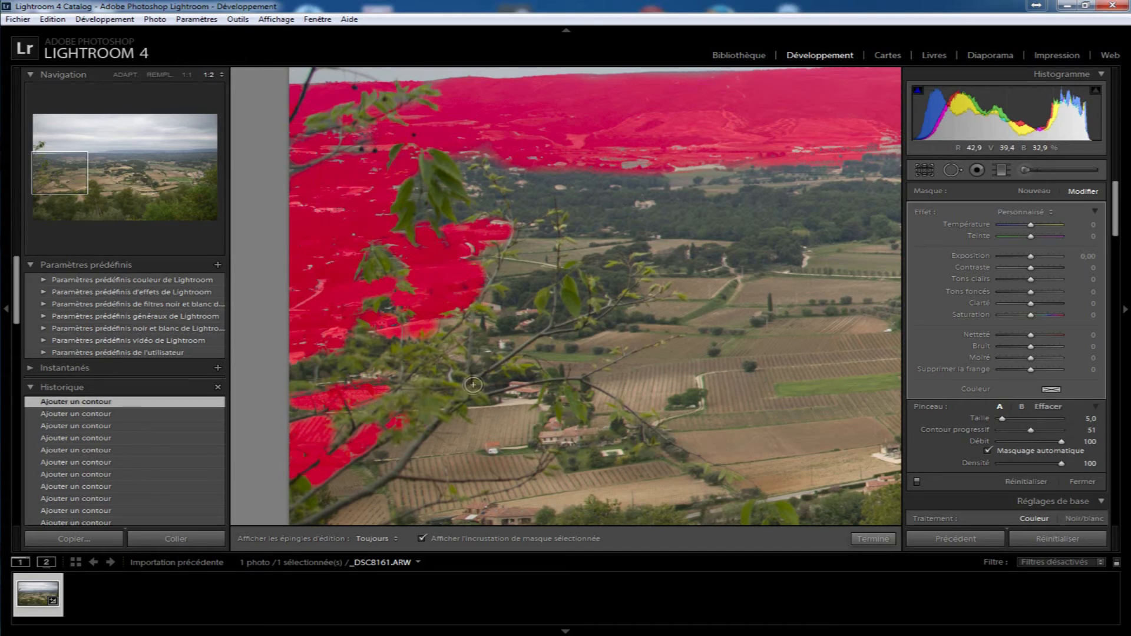
key("h")
mouse_move(409, 451)
left_mouse_down()
mouse_move(380, 465)
mouse_move(387, 448)
mouse_move(319, 504)
mouse_move(361, 479)
left_mouse_up()
key("h")
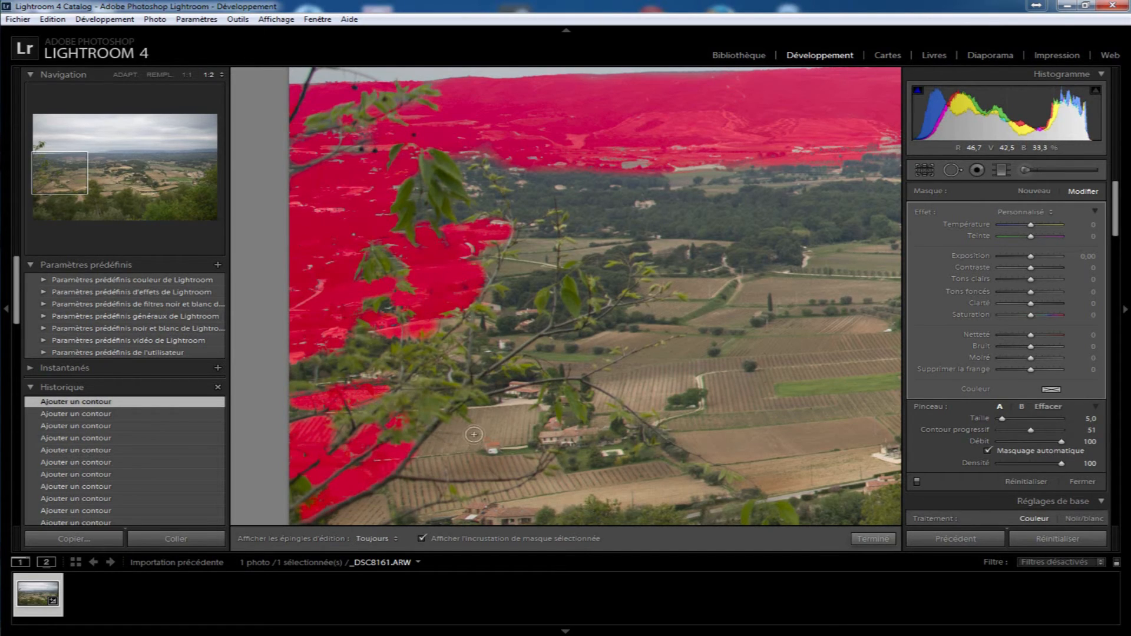
Step: Add the ploughed field, farmhouses and pale field right of the lower branches to the mask, down to the treetops
key("h")
mouse_move(532, 393)
left_mouse_down()
mouse_move(478, 422)
mouse_move(480, 412)
mouse_move(478, 444)
mouse_move(452, 421)
mouse_move(452, 443)
mouse_move(433, 438)
mouse_move(410, 461)
mouse_move(479, 443)
mouse_move(434, 468)
mouse_move(488, 463)
mouse_move(411, 469)
left_mouse_up()
mouse_move(491, 468)
left_mouse_down()
mouse_move(540, 460)
mouse_move(527, 460)
mouse_move(511, 430)
mouse_move(522, 430)
mouse_move(492, 449)
left_mouse_up()
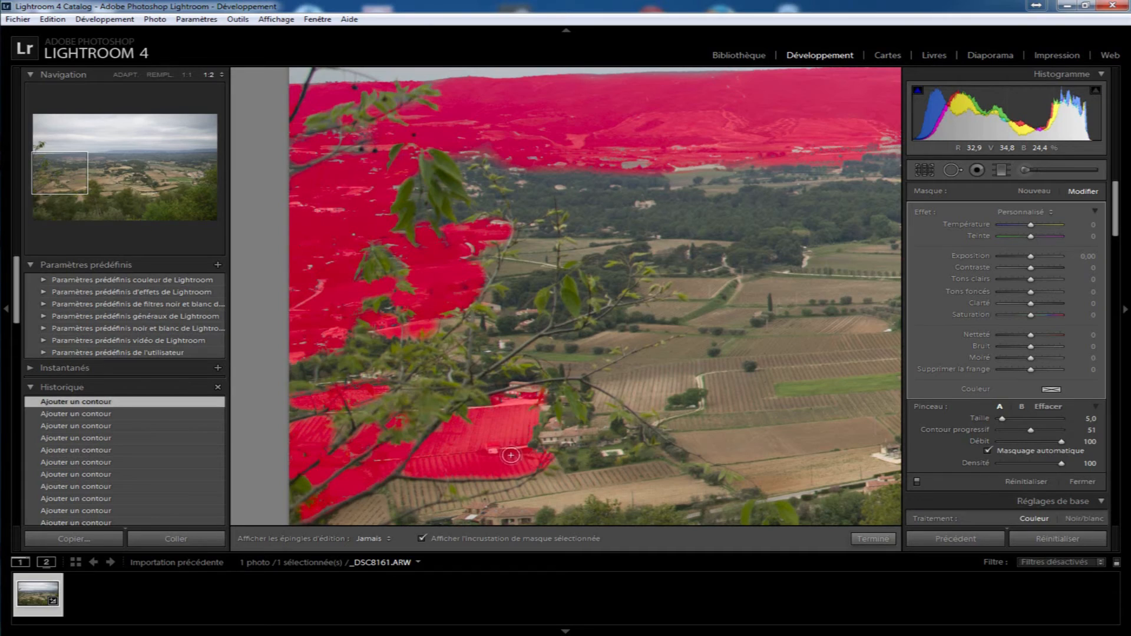
key("h")
key("h")
mouse_move(545, 452)
left_mouse_down()
mouse_move(549, 427)
mouse_move(565, 441)
mouse_move(585, 430)
mouse_move(558, 439)
left_mouse_up()
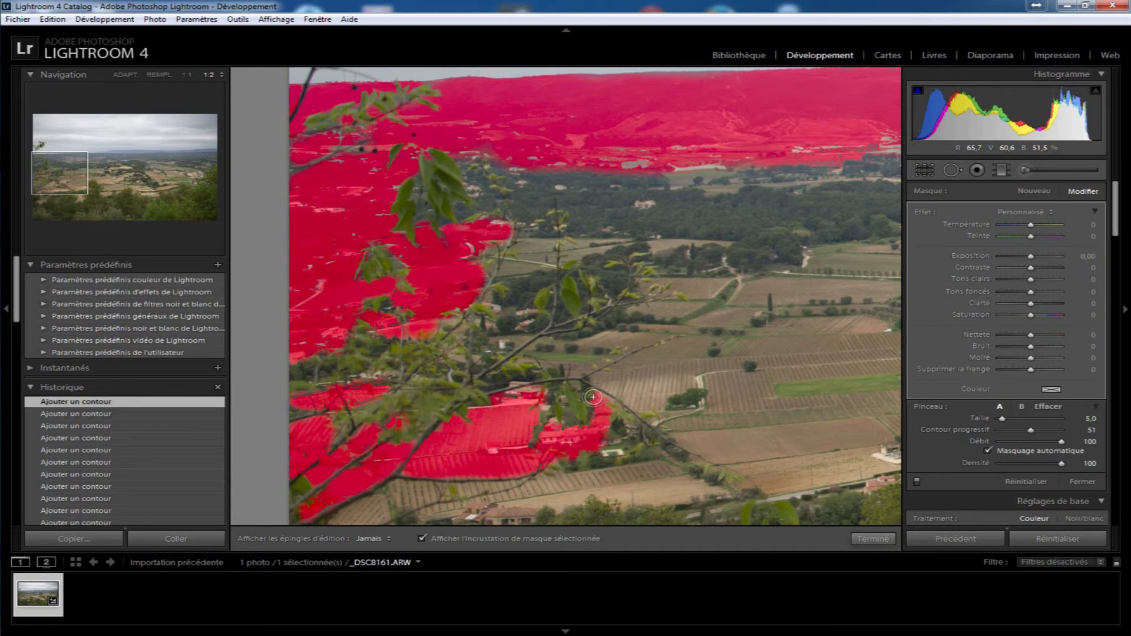
mouse_move(599, 470)
left_mouse_down()
mouse_move(605, 433)
mouse_move(625, 451)
mouse_move(559, 465)
mouse_move(573, 454)
mouse_move(615, 461)
mouse_move(576, 488)
mouse_move(659, 473)
mouse_move(642, 460)
mouse_move(717, 460)
left_mouse_up()
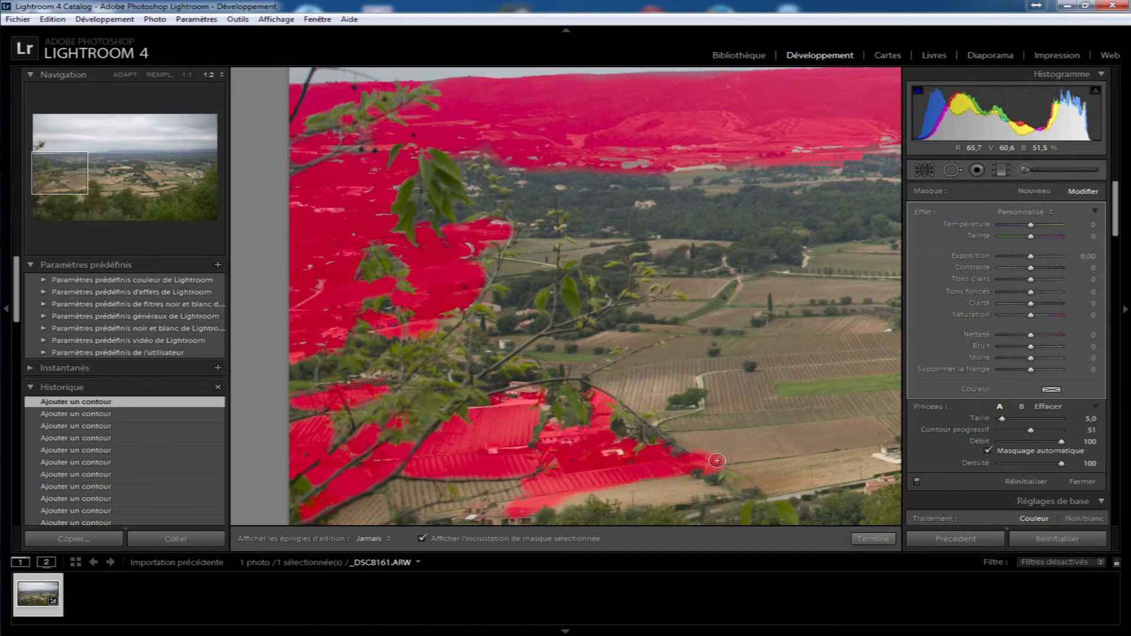
mouse_move(650, 469)
left_mouse_down()
mouse_move(678, 480)
mouse_move(660, 497)
mouse_move(710, 490)
mouse_move(551, 506)
left_mouse_up()
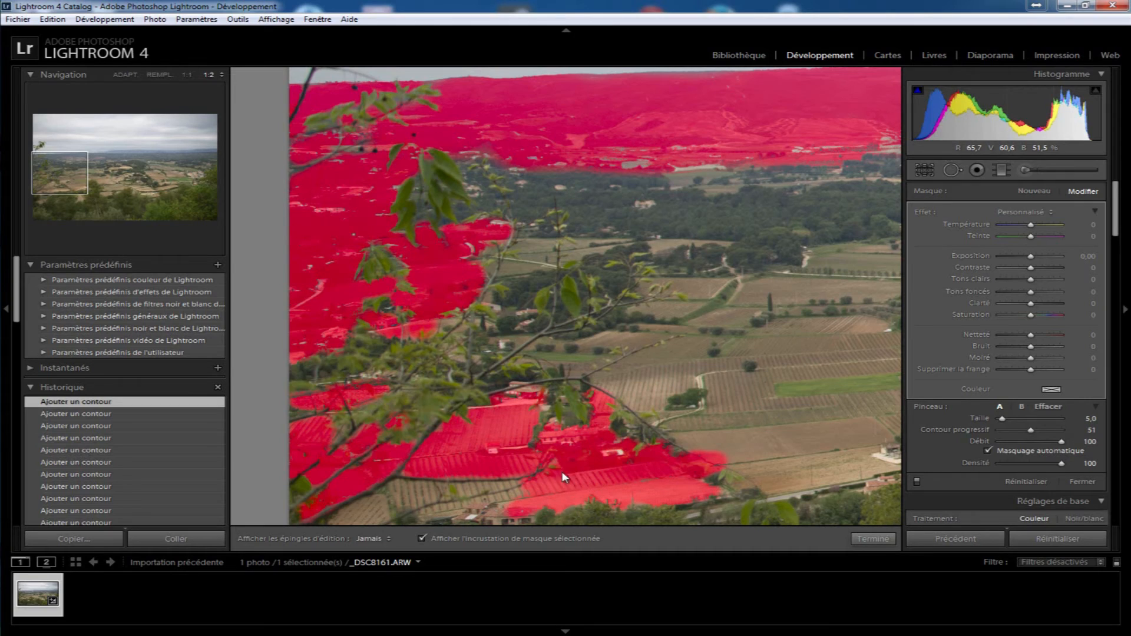
Step: Paint the strip and houses below the lowest branch, continuing down the field between the two dark trees
left_click_drag(500, 436, 653, 291)
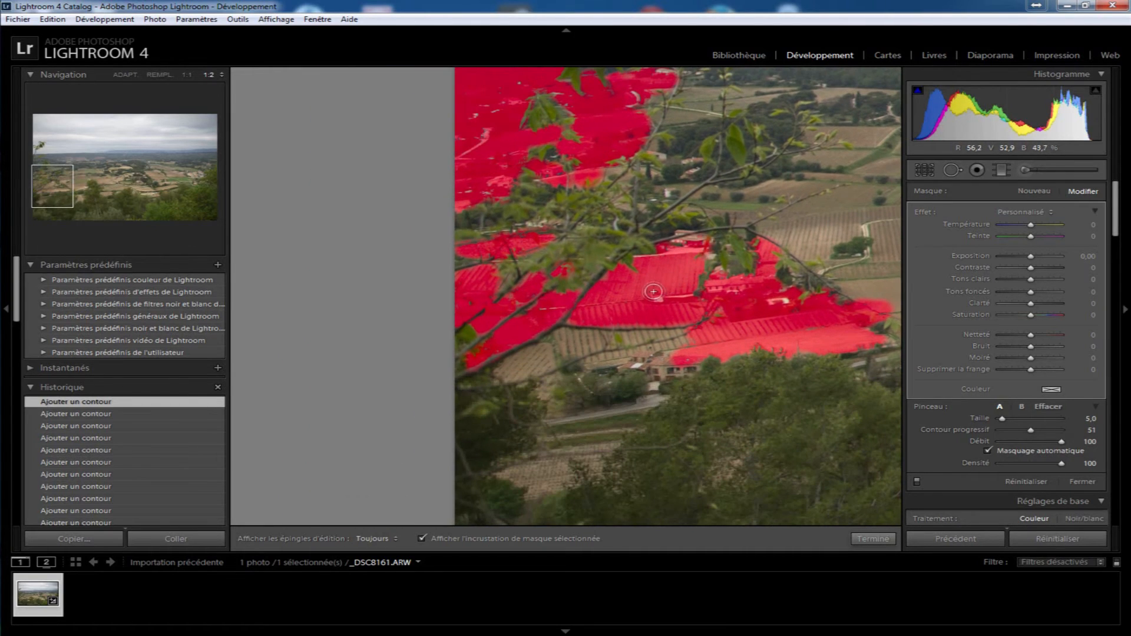
key("h")
mouse_move(571, 337)
left_mouse_down()
mouse_move(495, 369)
mouse_move(594, 337)
mouse_move(516, 373)
mouse_move(583, 353)
mouse_move(514, 375)
left_mouse_up()
mouse_move(588, 339)
left_mouse_down()
mouse_move(690, 335)
mouse_move(600, 359)
mouse_move(668, 361)
mouse_move(600, 381)
mouse_move(703, 338)
mouse_move(622, 412)
mouse_move(691, 361)
left_mouse_up()
key("h")
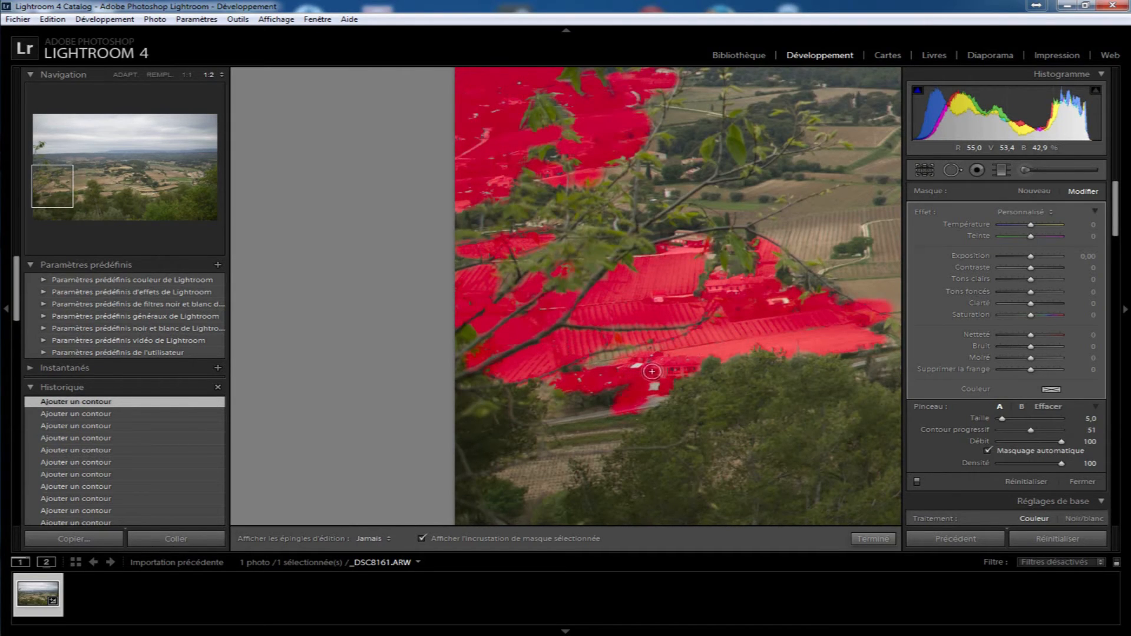
mouse_move(657, 394)
left_mouse_down()
mouse_move(637, 411)
mouse_move(654, 401)
mouse_move(634, 436)
mouse_move(574, 480)
mouse_move(636, 389)
mouse_move(579, 441)
mouse_move(585, 388)
mouse_move(550, 446)
mouse_move(510, 474)
mouse_move(564, 456)
mouse_move(540, 476)
mouse_move(573, 452)
mouse_move(519, 498)
mouse_move(544, 489)
mouse_move(519, 525)
mouse_move(544, 502)
mouse_move(543, 459)
left_mouse_up()
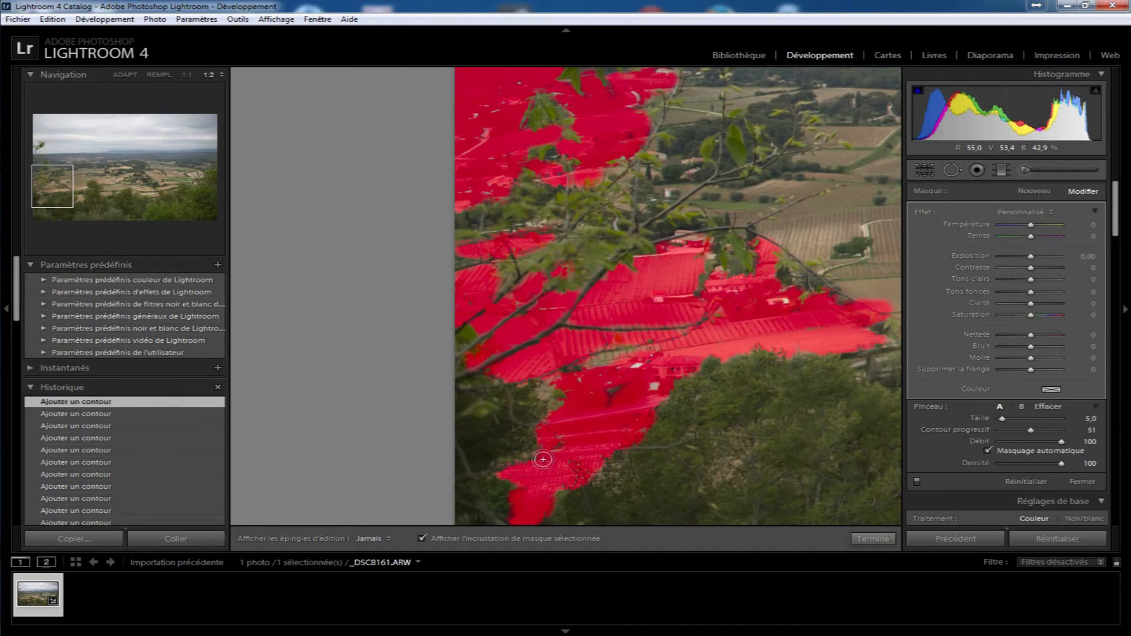
Step: Fill the small unmasked gap at the photo's left edge between the upper and lower masked areas
key("h")
left_click_drag(587, 238, 502, 321)
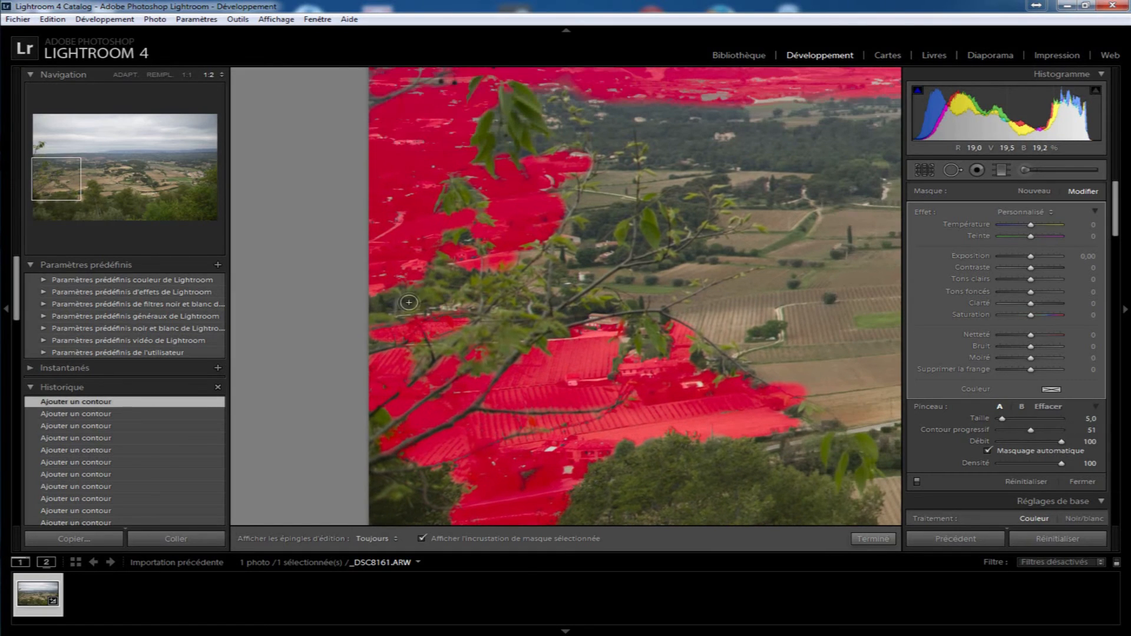
key("h")
key("h")
key("h")
key("h")
key("h")
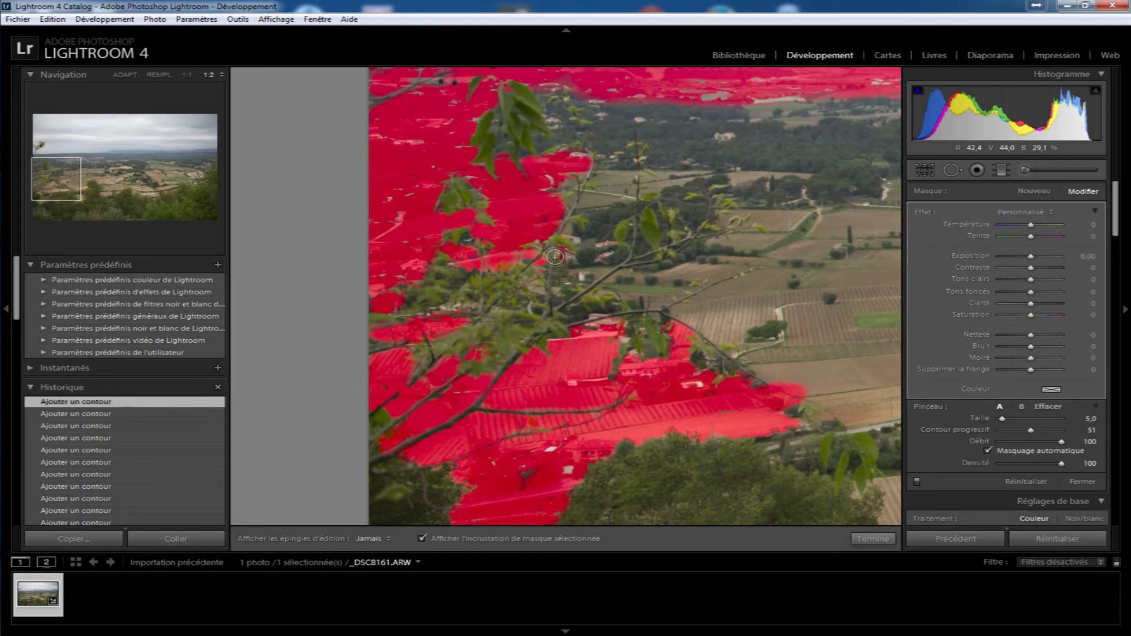
Step: Mask the ground behind the central twigs and the adjoining brown field with brush A at Taille 5
key("h")
mouse_move(579, 249)
left_mouse_down()
mouse_move(599, 223)
mouse_move(589, 205)
mouse_move(625, 208)
mouse_move(608, 222)
mouse_move(628, 207)
left_mouse_up()
mouse_move(610, 258)
left_mouse_down()
mouse_move(564, 294)
mouse_move(600, 256)
left_mouse_up()
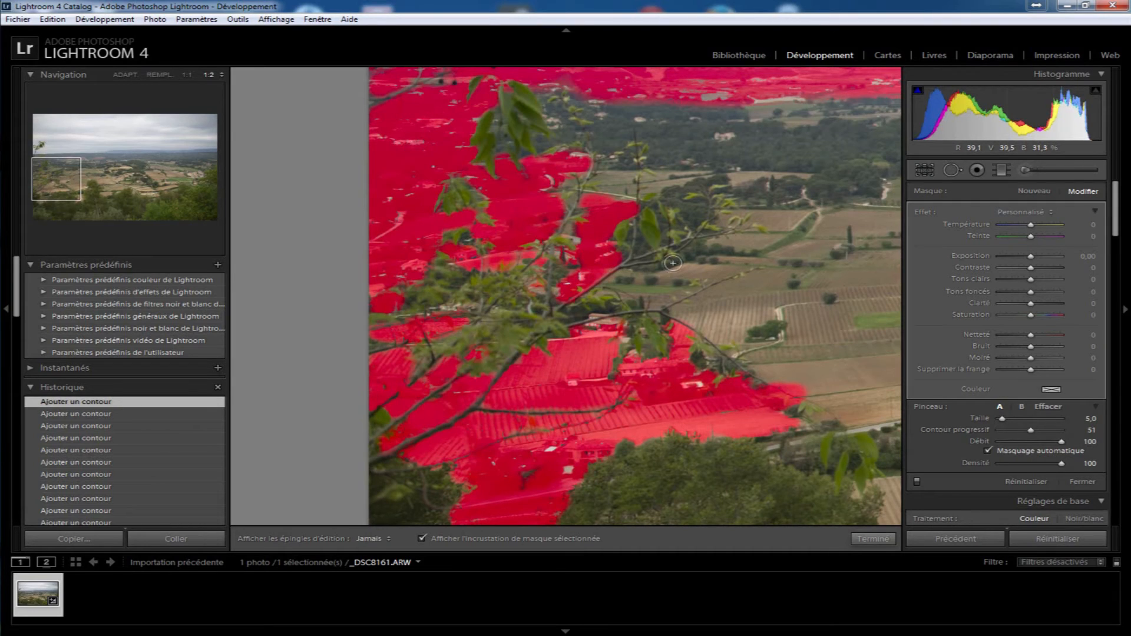
mouse_move(754, 239)
left_mouse_down()
mouse_move(602, 289)
mouse_move(653, 278)
mouse_move(648, 294)
mouse_move(618, 305)
left_mouse_up()
left_click_drag(722, 267, 764, 247)
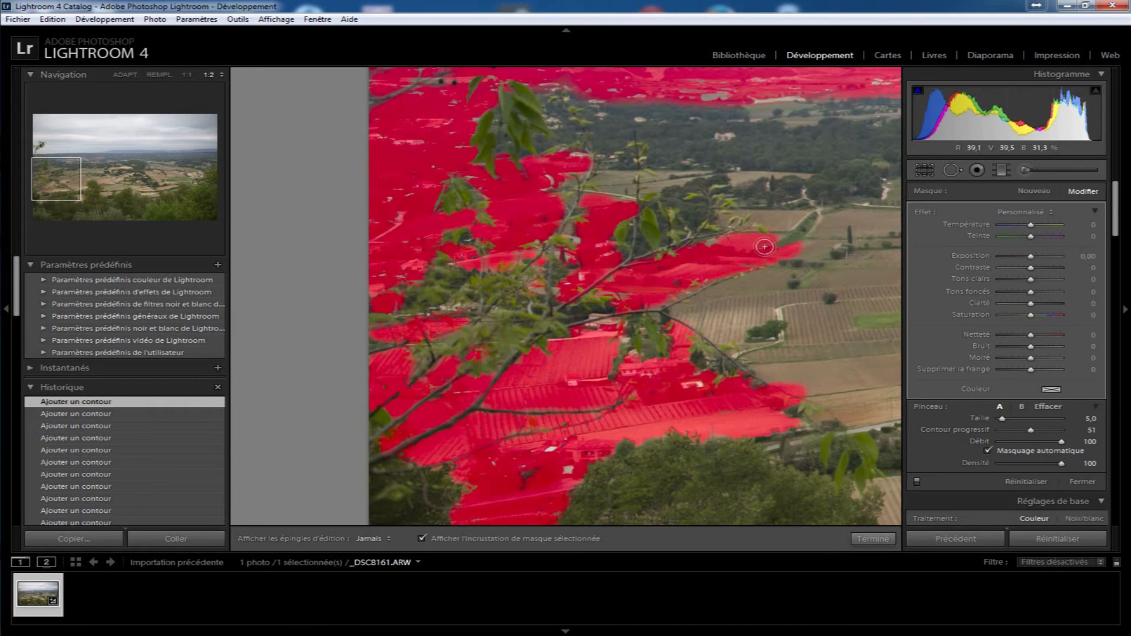
Step: Paint the dark woods and fields behind the upper twigs, joining the hill band to the lower masked fields
left_click_drag(817, 165, 706, 342)
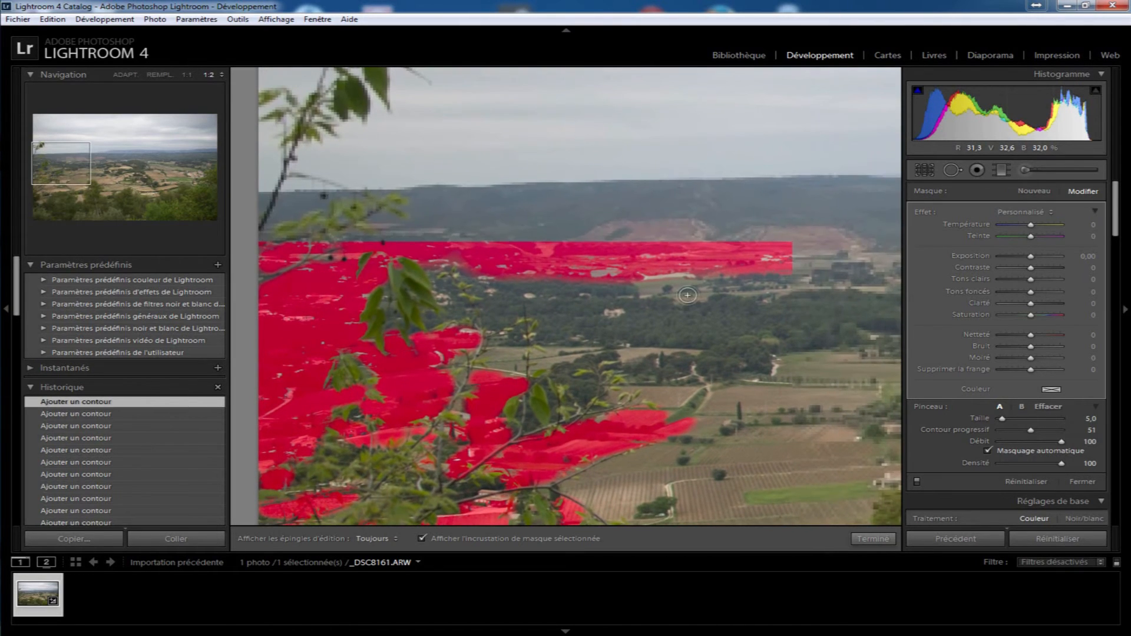
mouse_move(432, 273)
left_mouse_down()
mouse_move(454, 311)
mouse_move(431, 316)
left_mouse_up()
key("h")
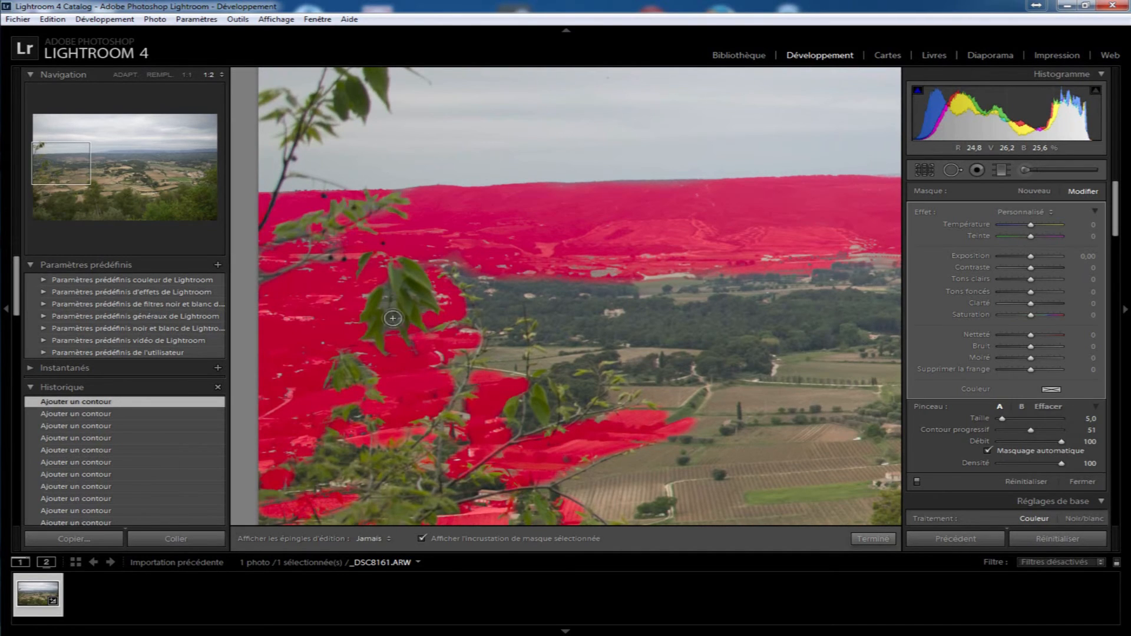
mouse_move(492, 324)
left_mouse_down()
mouse_move(496, 276)
mouse_move(514, 284)
mouse_move(518, 316)
mouse_move(544, 266)
mouse_move(540, 324)
mouse_move(560, 265)
mouse_move(577, 294)
left_mouse_up()
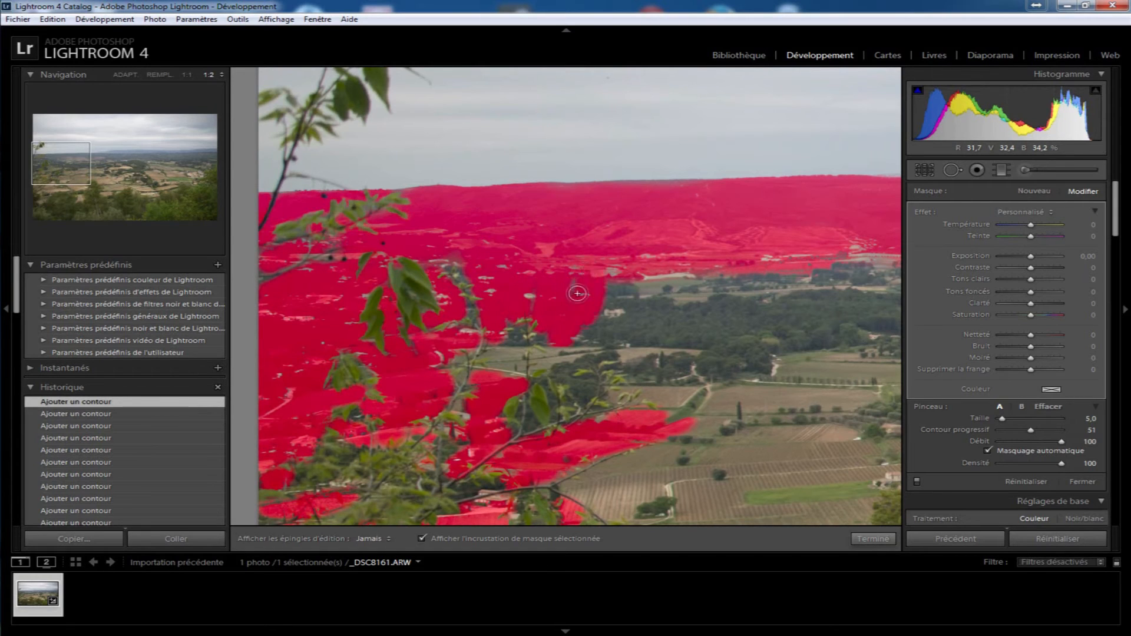
mouse_move(558, 343)
left_mouse_down()
mouse_move(536, 372)
mouse_move(569, 324)
mouse_move(541, 336)
left_mouse_up()
mouse_move(507, 303)
left_mouse_down()
mouse_move(512, 344)
mouse_move(492, 356)
mouse_move(514, 356)
left_mouse_up()
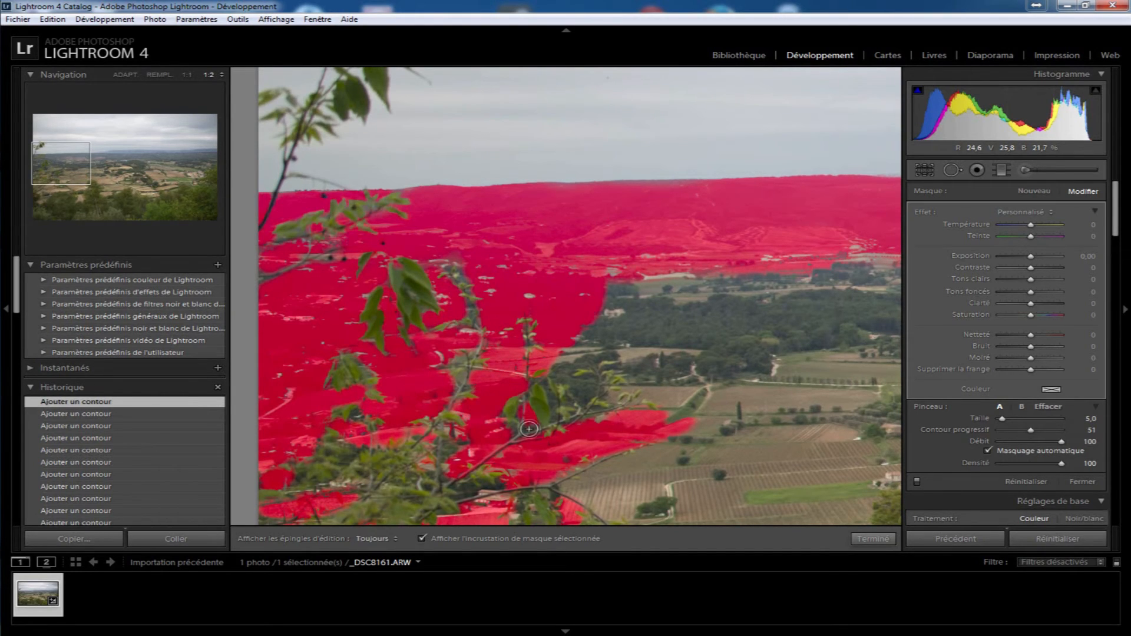
mouse_move(556, 366)
left_mouse_down()
mouse_move(589, 394)
mouse_move(590, 380)
mouse_move(565, 379)
mouse_move(635, 328)
mouse_move(576, 371)
mouse_move(591, 333)
mouse_move(583, 352)
mouse_move(571, 347)
mouse_move(630, 353)
mouse_move(622, 360)
mouse_move(688, 420)
mouse_move(668, 416)
mouse_move(673, 392)
mouse_move(674, 422)
mouse_move(655, 377)
mouse_move(622, 346)
mouse_move(618, 304)
mouse_move(618, 319)
mouse_move(683, 334)
left_mouse_up()
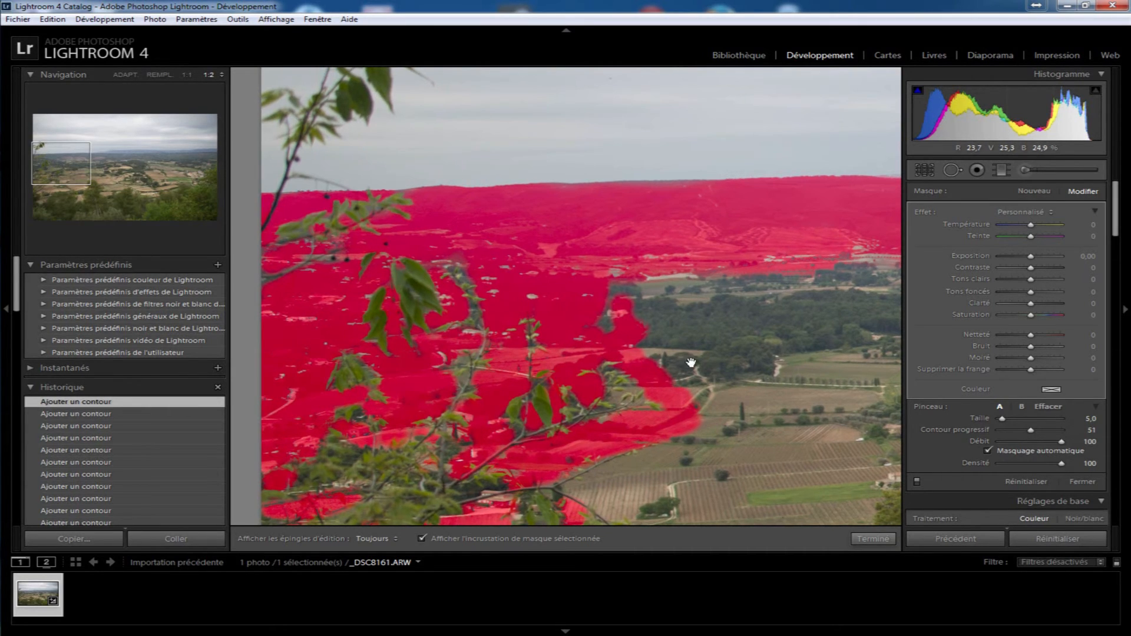
Step: Switch off Masquage automatique and cover the open valley broadly with brush A at Taille 9 in full view
left_click(672, 340)
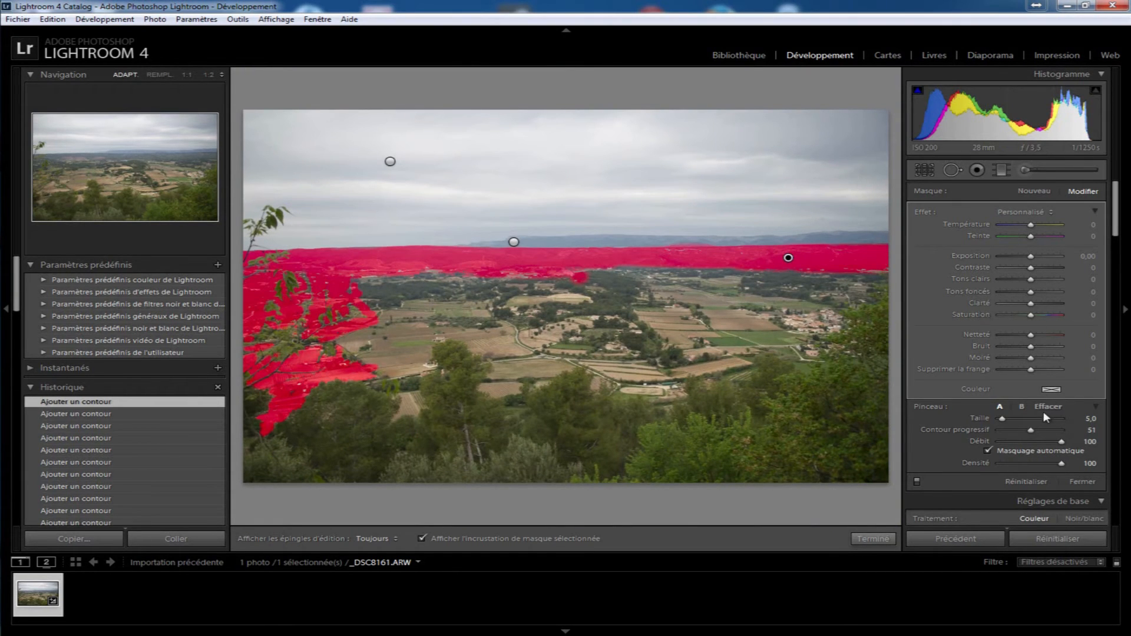
left_click(988, 451)
scroll(568, 307, "up", 4)
mouse_move(478, 284)
left_mouse_down()
mouse_move(724, 281)
mouse_move(371, 276)
mouse_move(398, 305)
mouse_move(375, 297)
mouse_move(744, 297)
mouse_move(809, 292)
mouse_move(737, 282)
mouse_move(852, 276)
mouse_move(724, 345)
mouse_move(637, 357)
mouse_move(647, 380)
mouse_move(616, 345)
mouse_move(568, 341)
mouse_move(506, 366)
mouse_move(511, 347)
mouse_move(482, 328)
mouse_move(408, 325)
mouse_move(393, 350)
mouse_move(358, 342)
mouse_move(386, 325)
mouse_move(362, 343)
left_mouse_up()
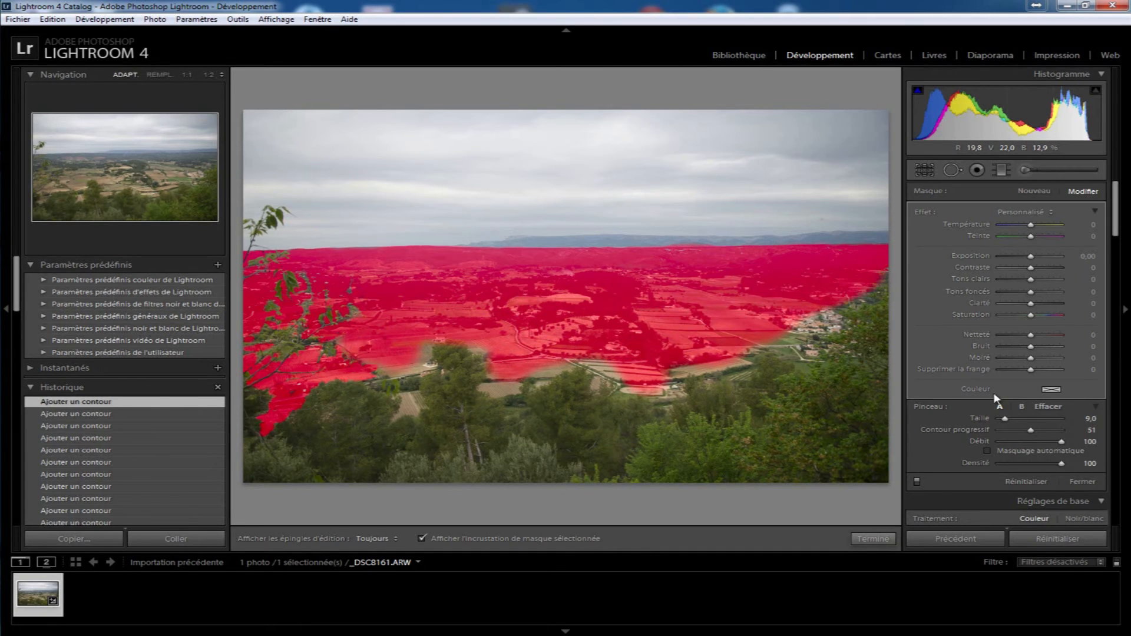
Step: Turn Masquage automatique back on and mask the village and roadside houses up to the foreground tree at Taille 9
left_click(987, 451)
left_click(881, 292)
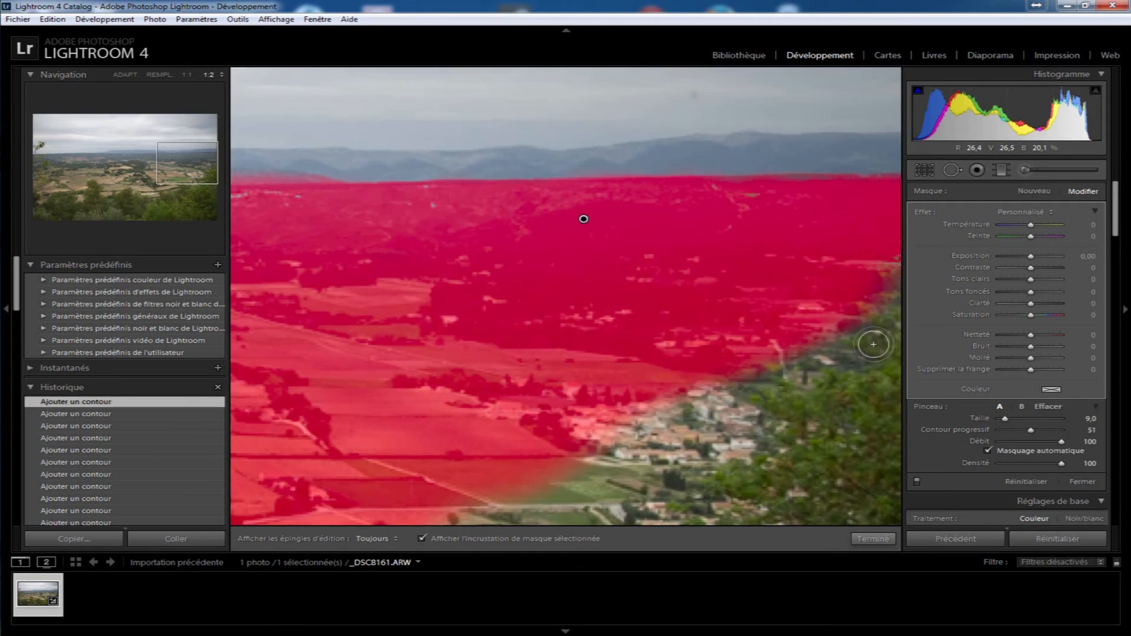
mouse_move(866, 259)
left_mouse_down()
mouse_move(831, 327)
mouse_move(849, 356)
mouse_move(690, 383)
mouse_move(743, 439)
mouse_move(603, 432)
mouse_move(695, 430)
mouse_move(730, 447)
mouse_move(578, 460)
mouse_move(684, 480)
mouse_move(518, 489)
mouse_move(636, 515)
mouse_move(383, 510)
left_mouse_up()
key("h")
left_click_drag(687, 328, 518, 215)
key("h")
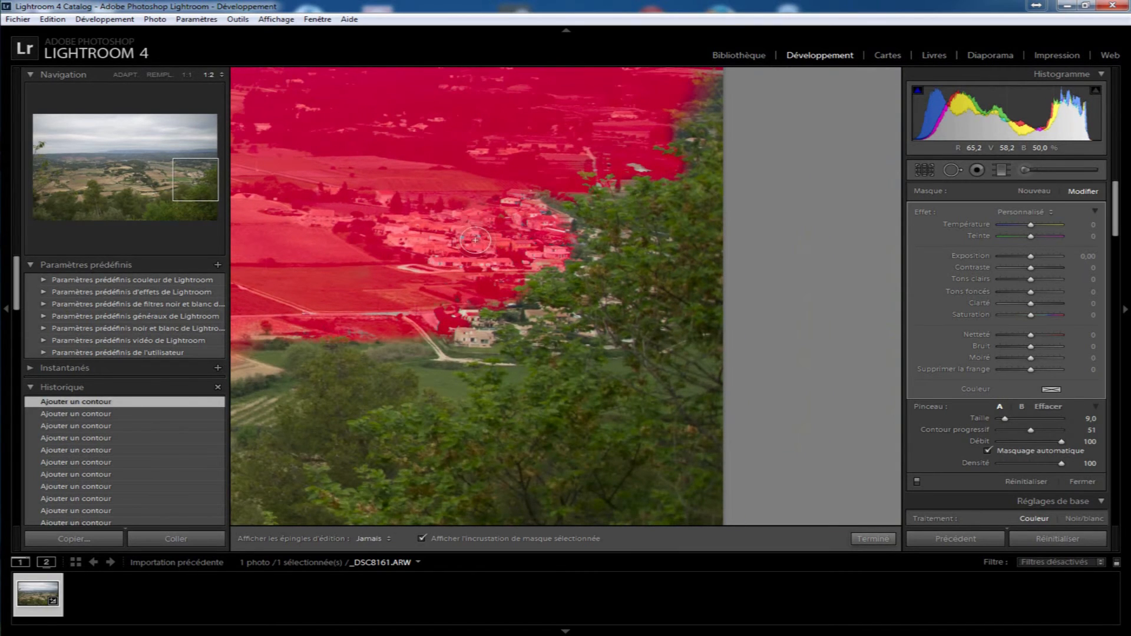
mouse_move(470, 348)
left_mouse_down()
mouse_move(457, 315)
mouse_move(480, 342)
mouse_move(439, 368)
mouse_move(457, 396)
mouse_move(416, 362)
mouse_move(424, 338)
mouse_move(389, 327)
mouse_move(514, 377)
left_mouse_up()
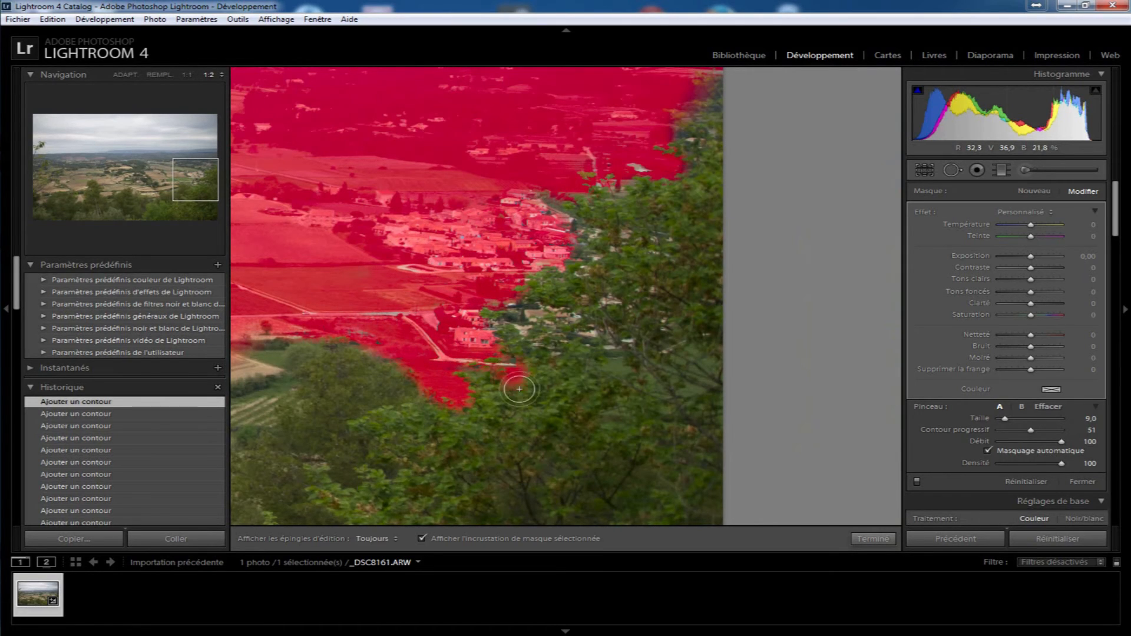
Step: Mask the village edge against the foreground tree and the striped fields beside the round bush with brush A at Taille 9
left_click_drag(360, 358, 513, 326)
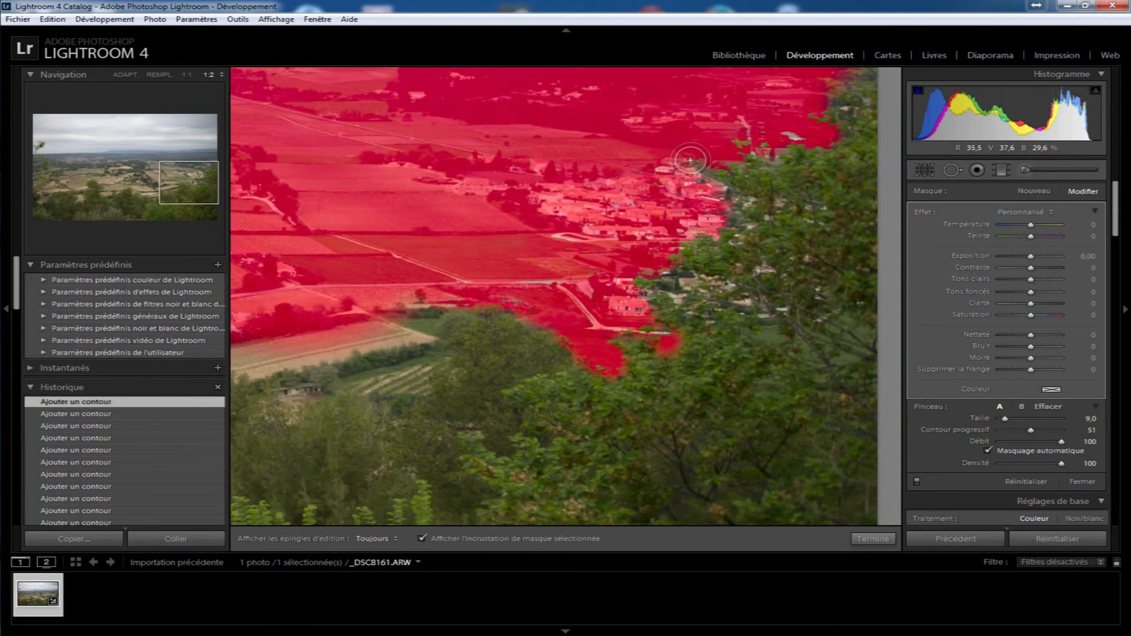
mouse_move(728, 200)
left_mouse_down()
mouse_move(670, 172)
mouse_move(626, 207)
left_mouse_up()
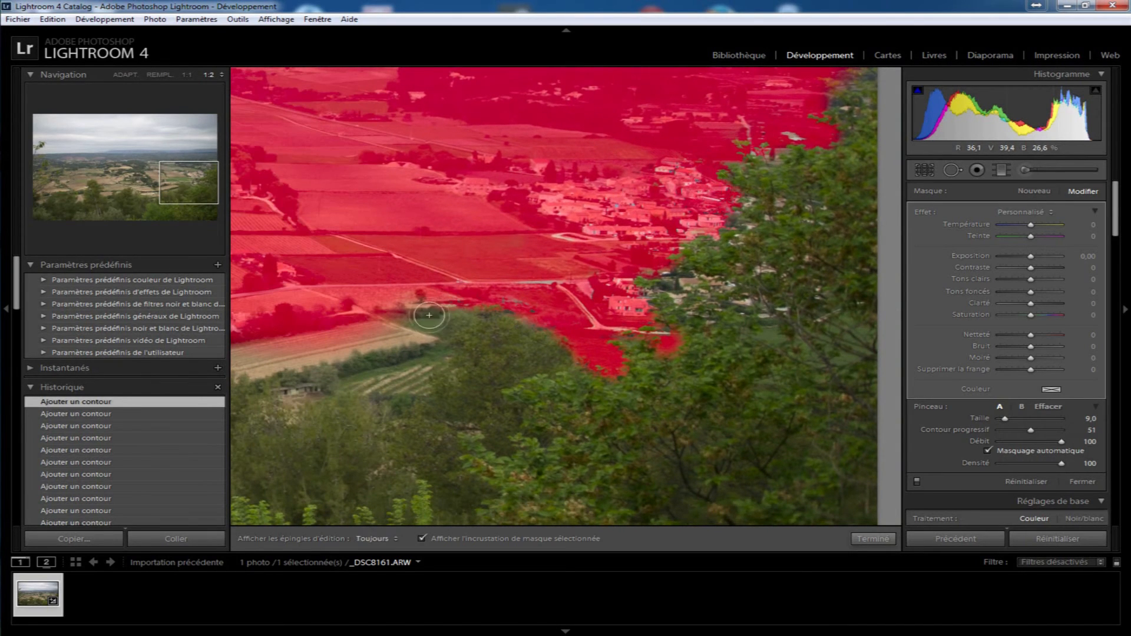
mouse_move(438, 297)
left_mouse_down()
mouse_move(416, 383)
mouse_move(303, 382)
mouse_move(406, 324)
mouse_move(279, 363)
left_mouse_up()
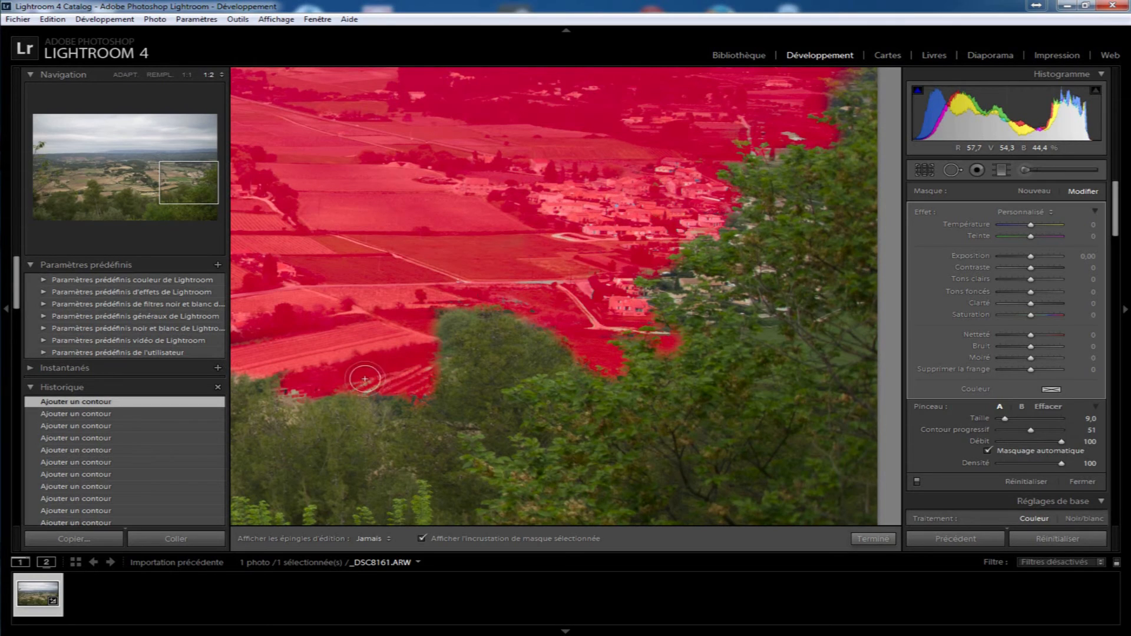
left_click_drag(423, 368, 417, 362)
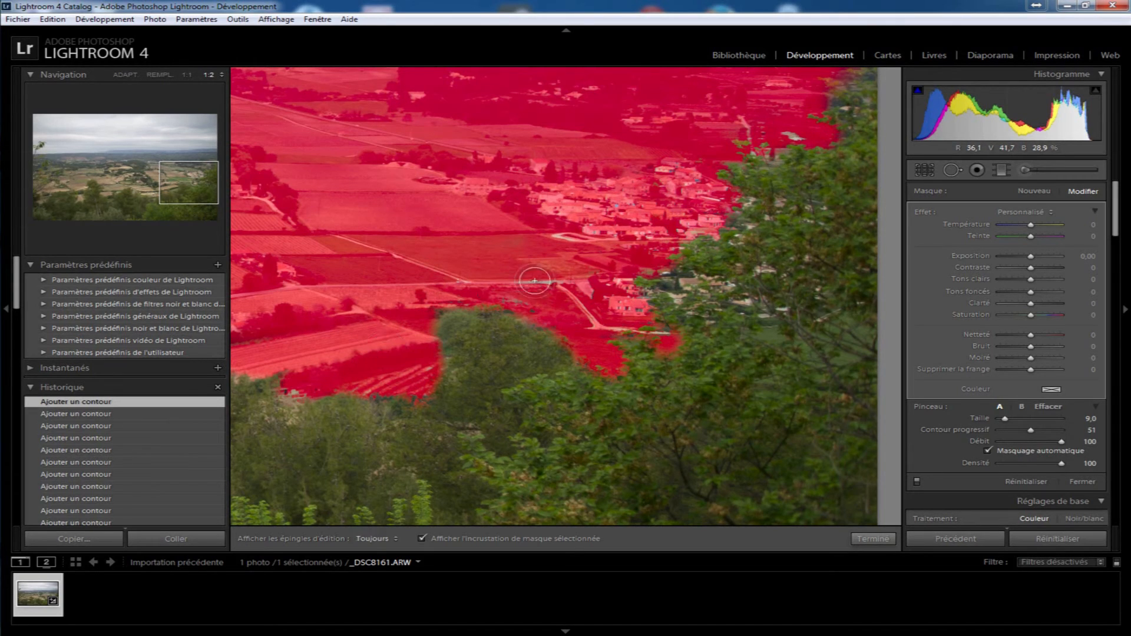
Step: Mask the houses showing through the large tree's foliage, switching off Masquage automatique for the last touch-up by the village road
left_click(768, 330)
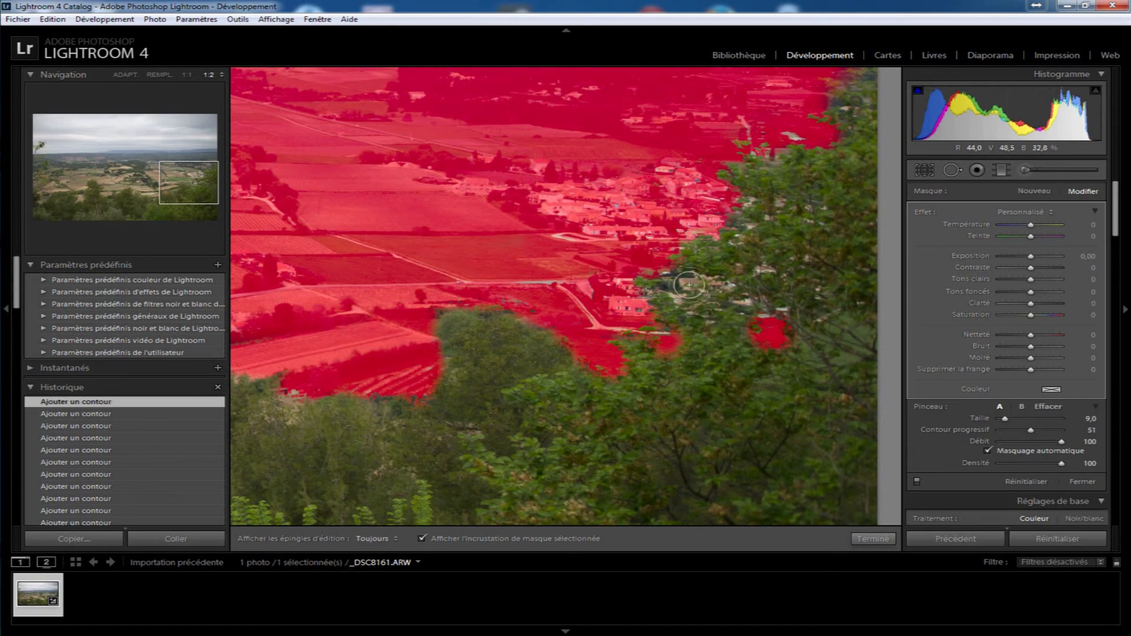
key("h")
key("h")
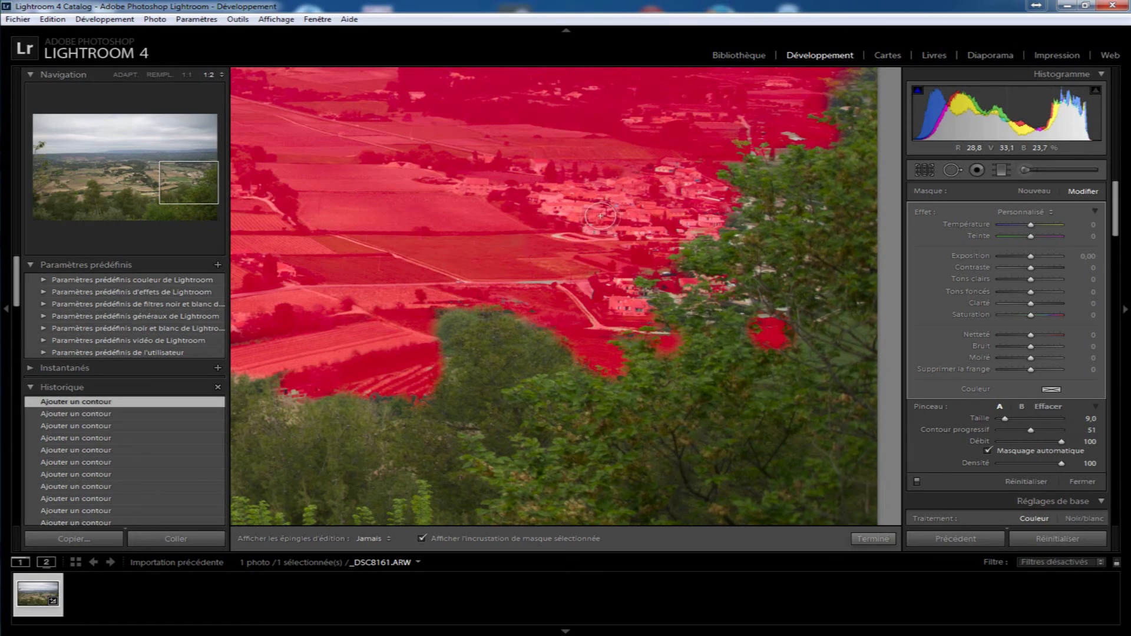
left_click(988, 452)
key("h")
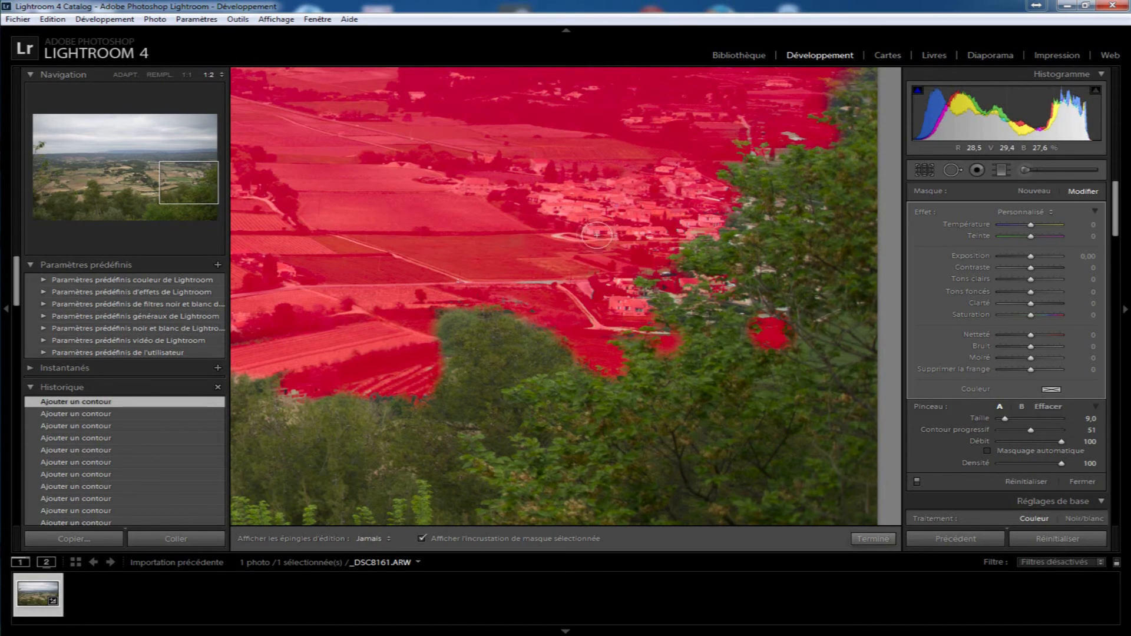
left_click_drag(618, 275, 625, 310)
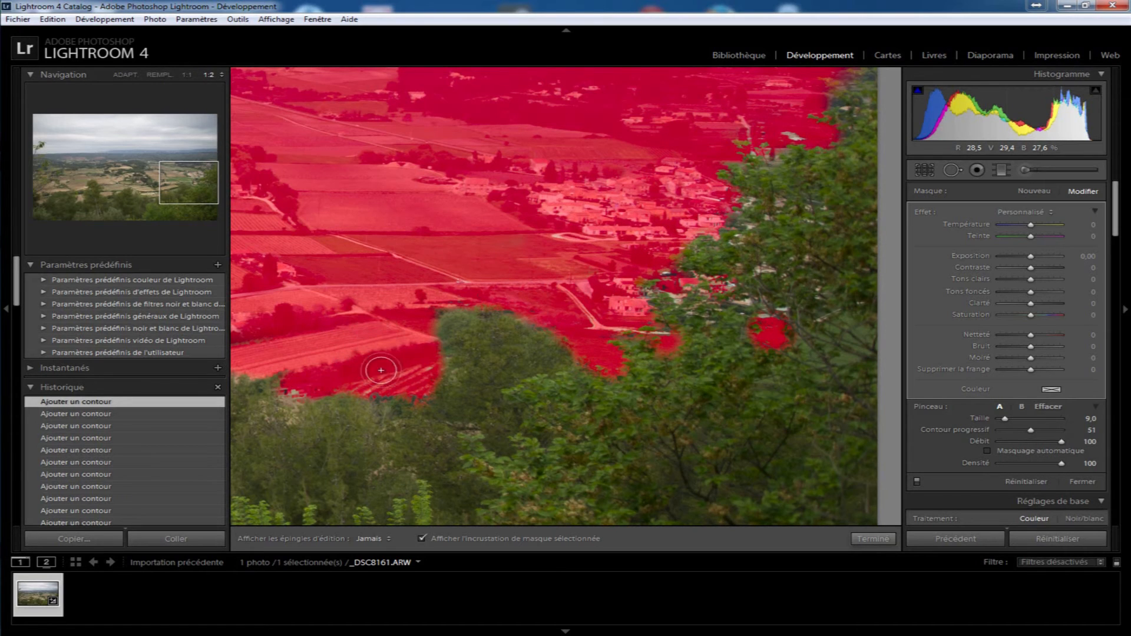
key("h")
Step: With Masquage automatique on again, mask the oval arena, road and pale fields above the central foreground trees
left_click_drag(381, 137, 622, 609)
left_click_drag(559, 469, 312, 433)
left_click_drag(864, 430, 595, 419)
left_click_drag(348, 415, 878, 411)
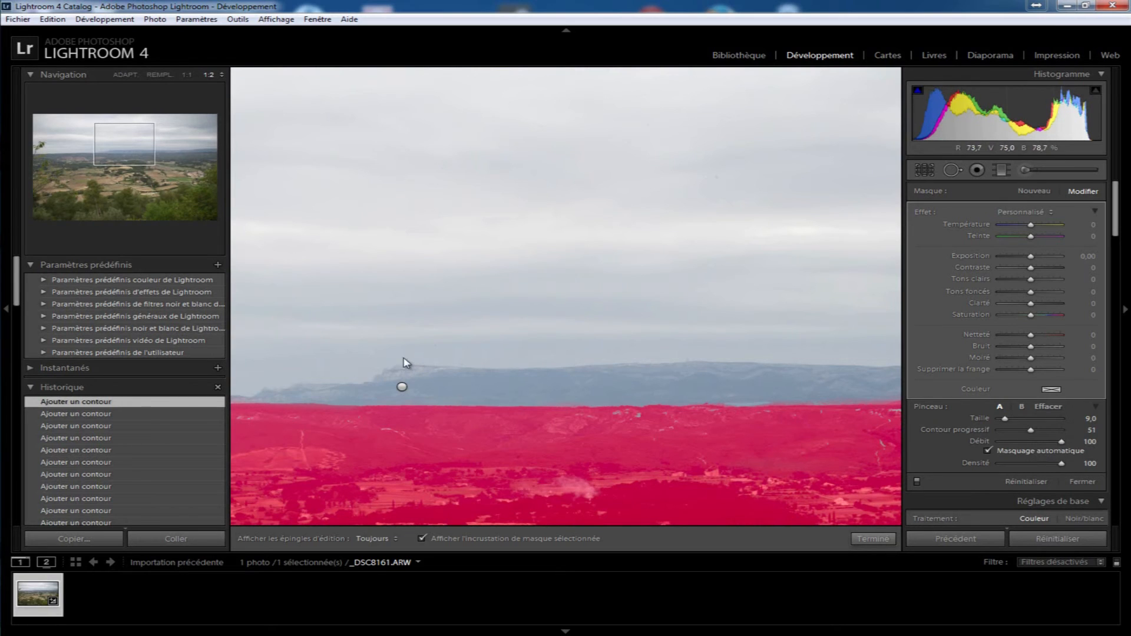
left_click_drag(468, 436, 608, 138)
left_click_drag(538, 328, 468, 36)
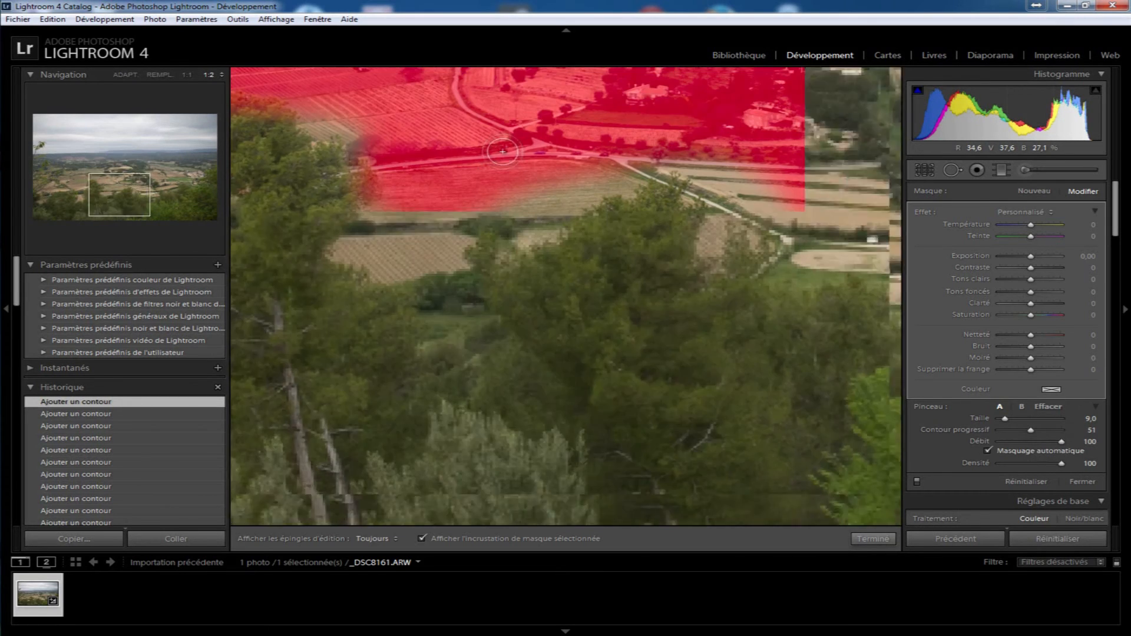
left_click_drag(798, 193, 605, 238)
mouse_move(722, 253)
left_mouse_down()
mouse_move(790, 228)
mouse_move(729, 274)
mouse_move(763, 241)
mouse_move(745, 293)
mouse_move(768, 235)
mouse_move(752, 304)
mouse_move(766, 320)
mouse_move(662, 326)
mouse_move(747, 297)
mouse_move(672, 314)
mouse_move(736, 291)
left_mouse_up()
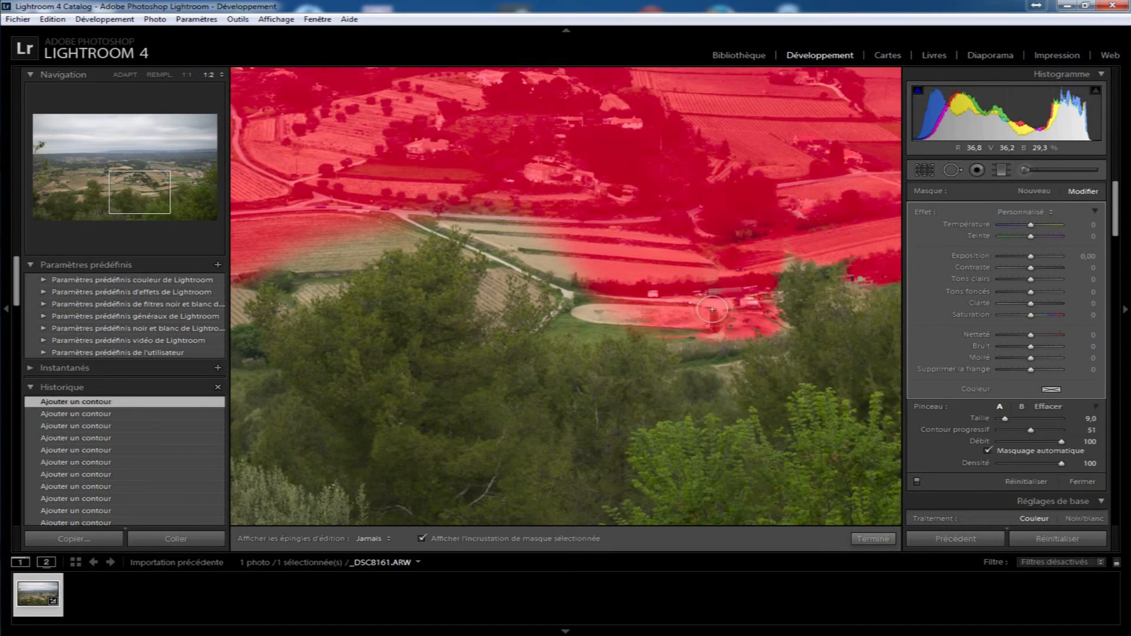
mouse_move(627, 303)
left_mouse_down()
mouse_move(562, 316)
mouse_move(582, 305)
mouse_move(535, 215)
mouse_move(496, 309)
mouse_move(520, 229)
mouse_move(539, 255)
mouse_move(533, 283)
mouse_move(550, 259)
left_mouse_up()
mouse_move(475, 224)
left_mouse_down()
mouse_move(489, 247)
mouse_move(513, 233)
mouse_move(490, 213)
left_mouse_up()
mouse_move(353, 227)
left_mouse_down()
mouse_move(418, 210)
mouse_move(301, 254)
mouse_move(310, 241)
mouse_move(345, 250)
mouse_move(307, 291)
mouse_move(447, 213)
left_mouse_up()
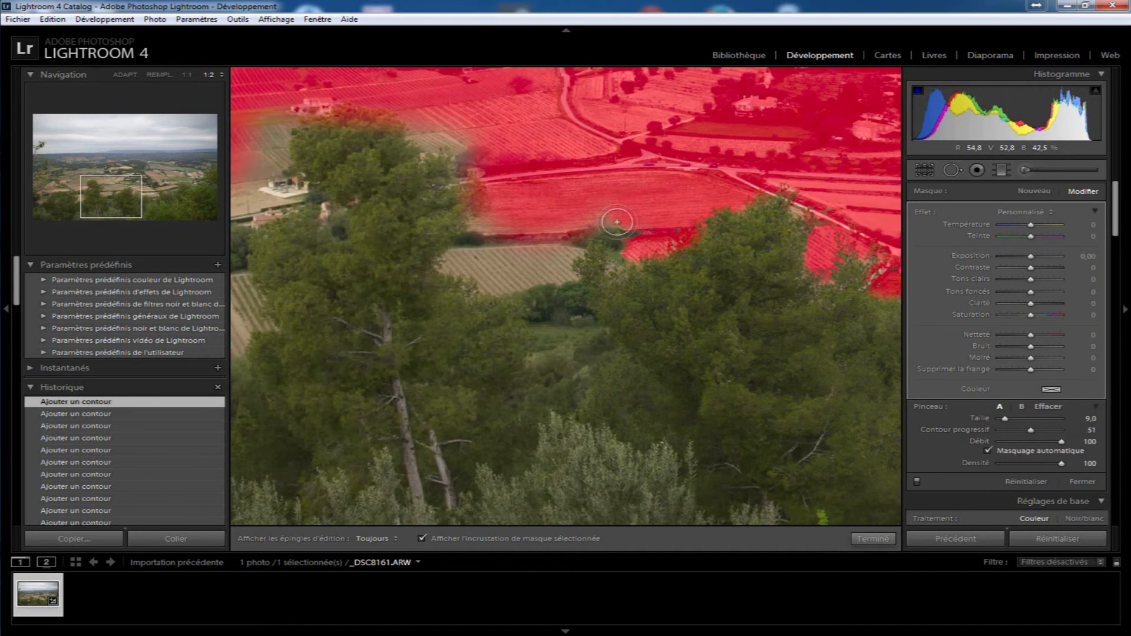
Step: Mask the field strips between the two central pines and the vineyards around the tall pine's crown
key("h")
left_click_drag(551, 232, 581, 220)
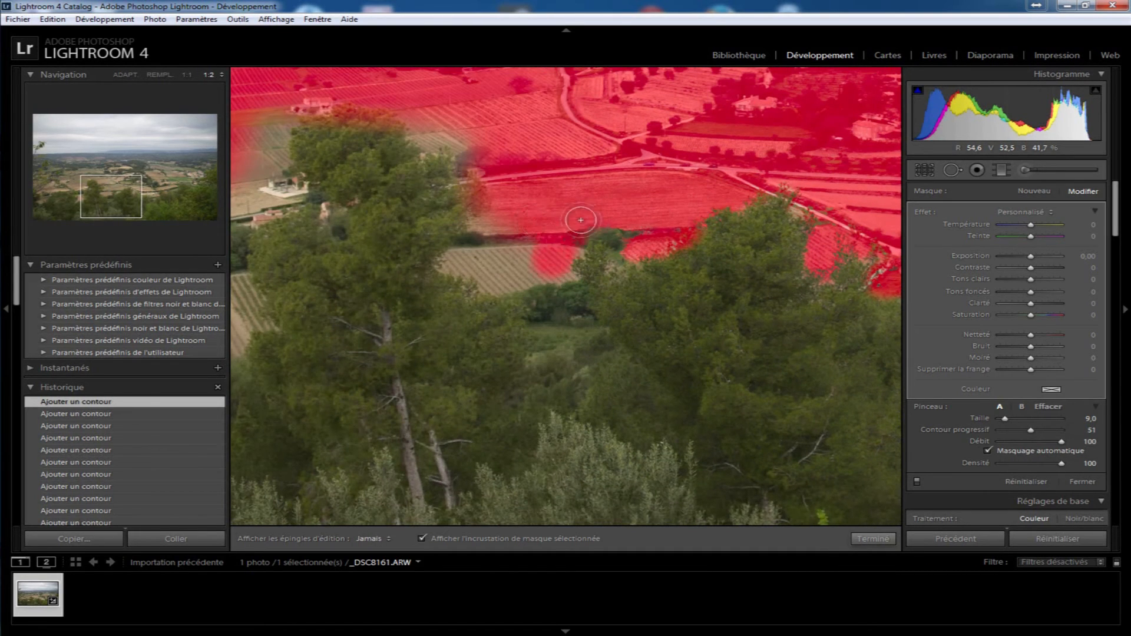
mouse_move(554, 271)
left_mouse_down()
mouse_move(632, 252)
mouse_move(628, 229)
mouse_move(603, 234)
mouse_move(620, 223)
mouse_move(634, 237)
mouse_move(566, 224)
mouse_move(543, 259)
mouse_move(494, 281)
mouse_move(456, 263)
mouse_move(521, 199)
mouse_move(503, 238)
left_mouse_up()
mouse_move(496, 156)
left_mouse_down()
mouse_move(410, 128)
mouse_move(420, 93)
mouse_move(498, 141)
mouse_move(364, 89)
left_mouse_up()
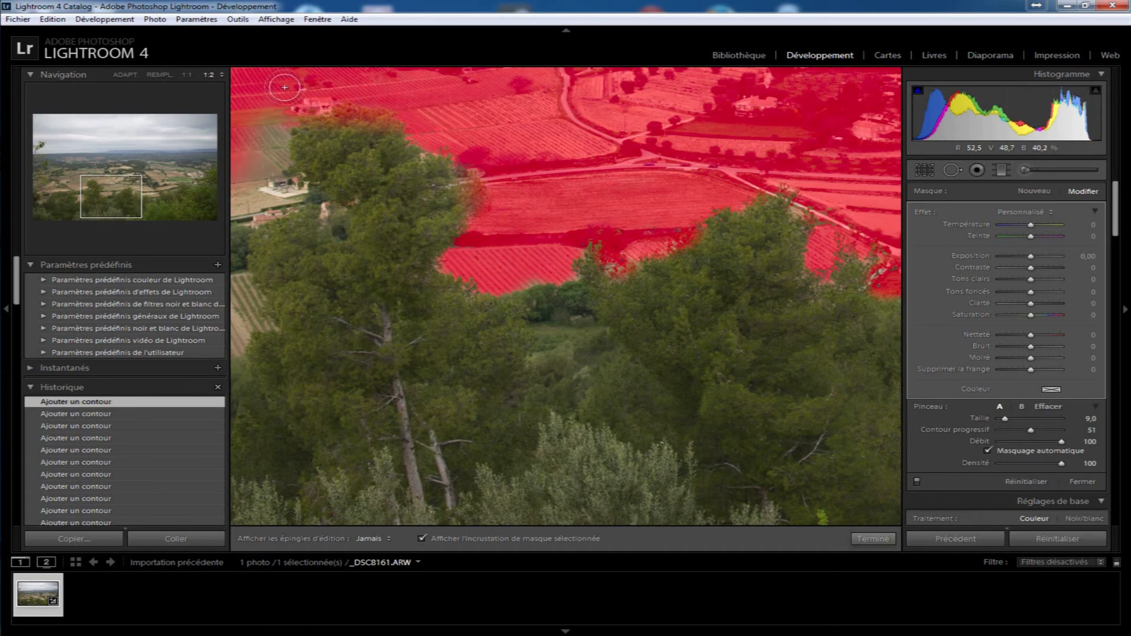
Step: Mask the remaining fields, farm buildings and ground between the tall pine and the broad pine behind the hanging leaves
mouse_move(267, 144)
left_mouse_down()
mouse_move(300, 199)
mouse_move(238, 225)
mouse_move(259, 145)
mouse_move(238, 280)
mouse_move(261, 316)
mouse_move(248, 316)
mouse_move(238, 255)
left_mouse_up()
key("h")
left_click_drag(246, 187, 772, 264)
key("h")
mouse_move(704, 309)
left_mouse_down()
mouse_move(654, 355)
mouse_move(696, 297)
mouse_move(703, 233)
mouse_move(675, 306)
mouse_move(708, 201)
mouse_move(572, 147)
mouse_move(692, 222)
mouse_move(593, 170)
mouse_move(661, 217)
mouse_move(675, 188)
mouse_move(680, 216)
mouse_move(723, 196)
left_mouse_up()
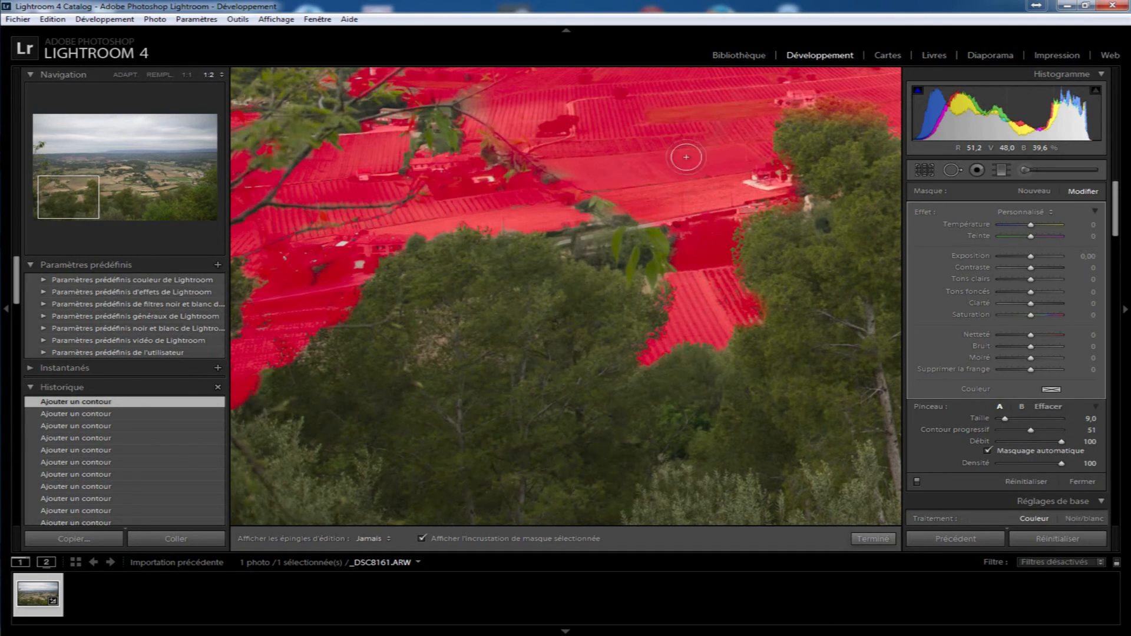
mouse_move(599, 256)
left_mouse_down()
mouse_move(548, 216)
mouse_move(589, 232)
left_mouse_up()
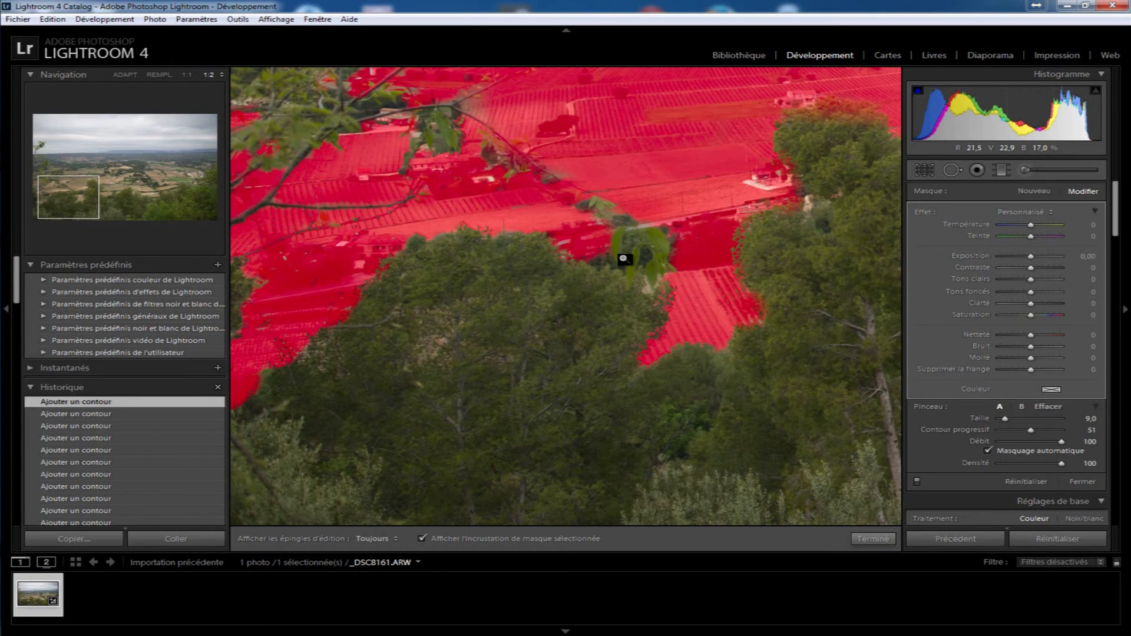
Step: Start a new brush mask and broadly cover all foreground trees in full view at Taille 9, with Masquage automatique off
left_click(625, 259)
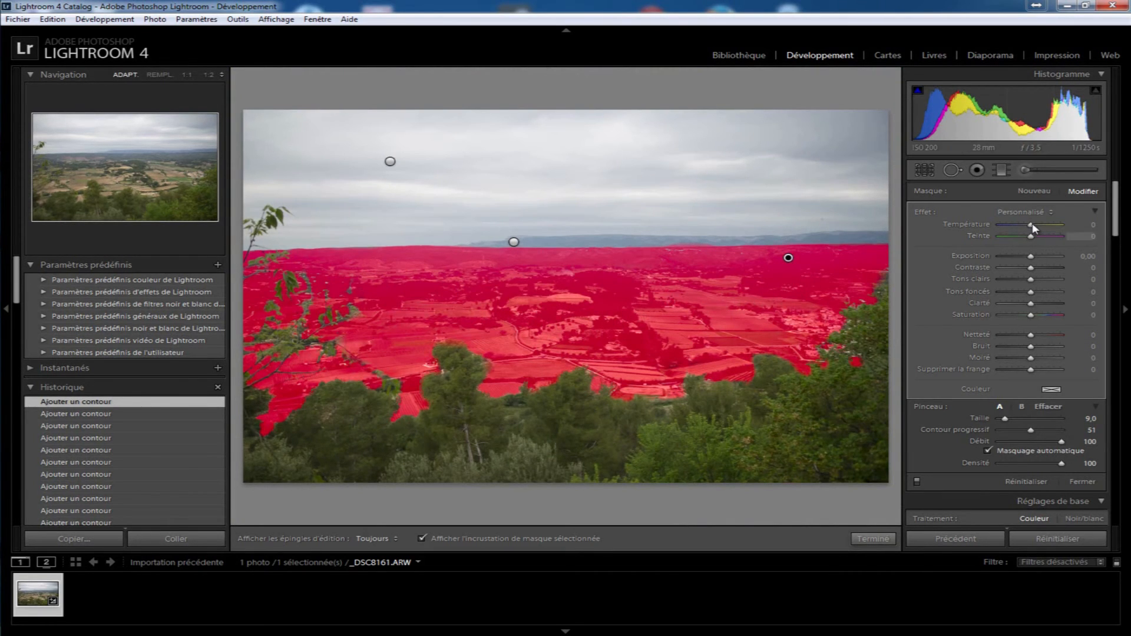
left_click(1083, 482)
left_click(1032, 171)
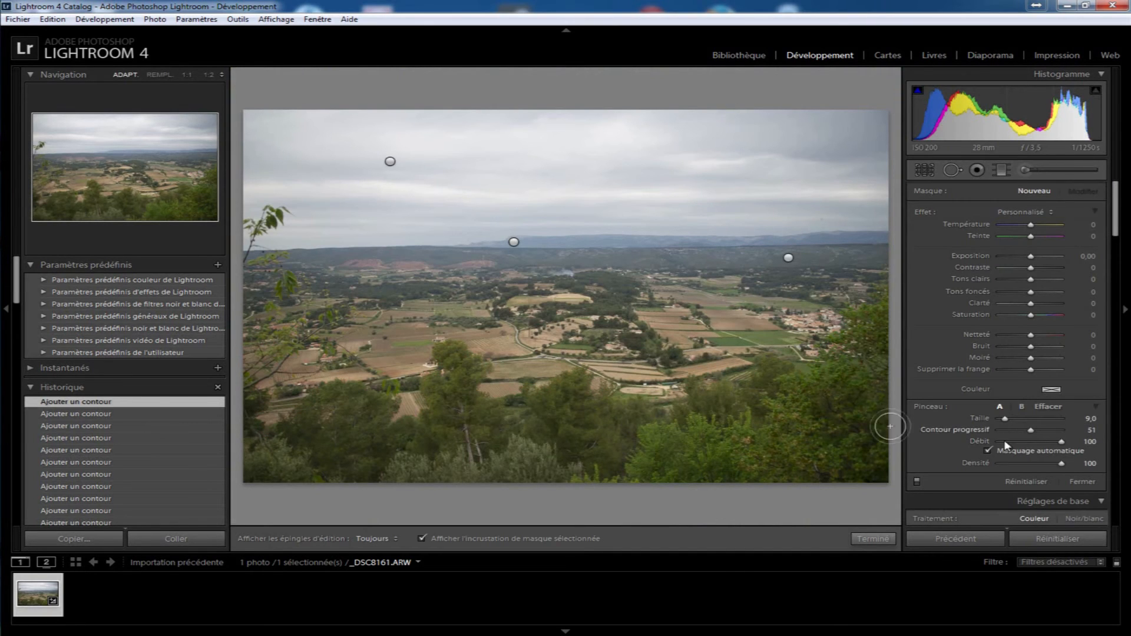
left_click(987, 450)
mouse_move(692, 469)
left_mouse_down()
mouse_move(719, 465)
mouse_move(841, 385)
mouse_move(863, 351)
left_mouse_up()
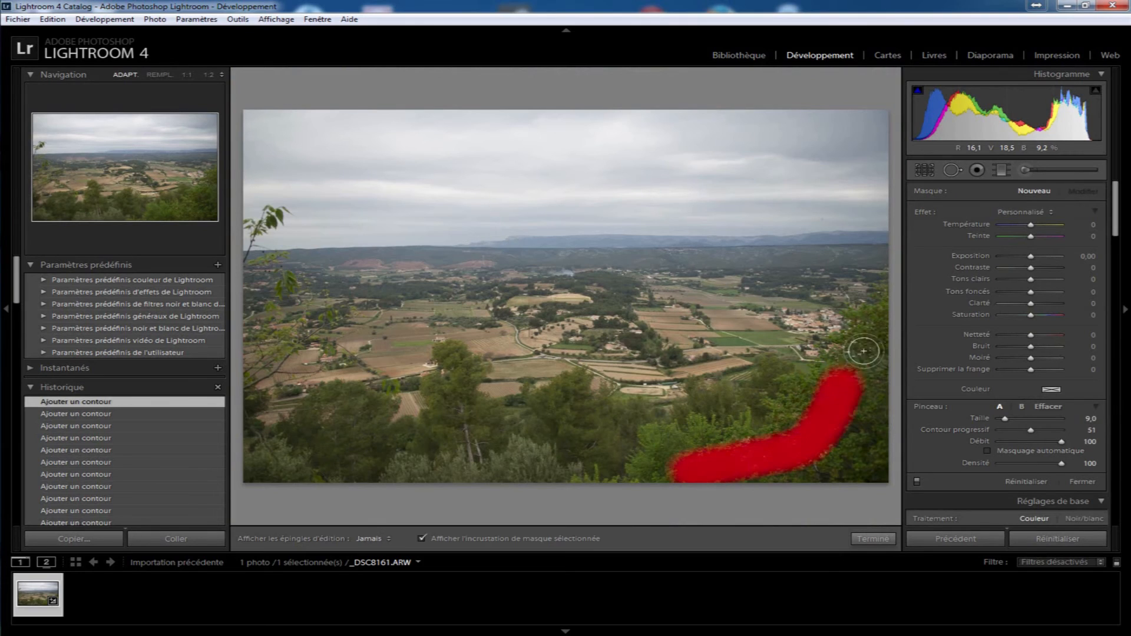
mouse_move(696, 442)
left_mouse_down()
mouse_move(956, 392)
mouse_move(977, 426)
mouse_move(749, 486)
mouse_move(899, 494)
mouse_move(278, 482)
mouse_move(416, 479)
left_mouse_up()
mouse_move(262, 464)
left_mouse_down()
mouse_move(352, 406)
mouse_move(341, 440)
mouse_move(416, 429)
mouse_move(278, 458)
mouse_move(505, 454)
mouse_move(433, 434)
mouse_move(455, 410)
mouse_move(453, 367)
mouse_move(468, 420)
mouse_move(504, 434)
mouse_move(556, 441)
mouse_move(556, 397)
mouse_move(572, 389)
mouse_move(569, 461)
mouse_move(613, 430)
mouse_move(507, 461)
mouse_move(663, 455)
mouse_move(634, 432)
mouse_move(696, 428)
mouse_move(705, 408)
mouse_move(759, 404)
mouse_move(775, 394)
mouse_move(773, 375)
mouse_move(830, 403)
left_mouse_up()
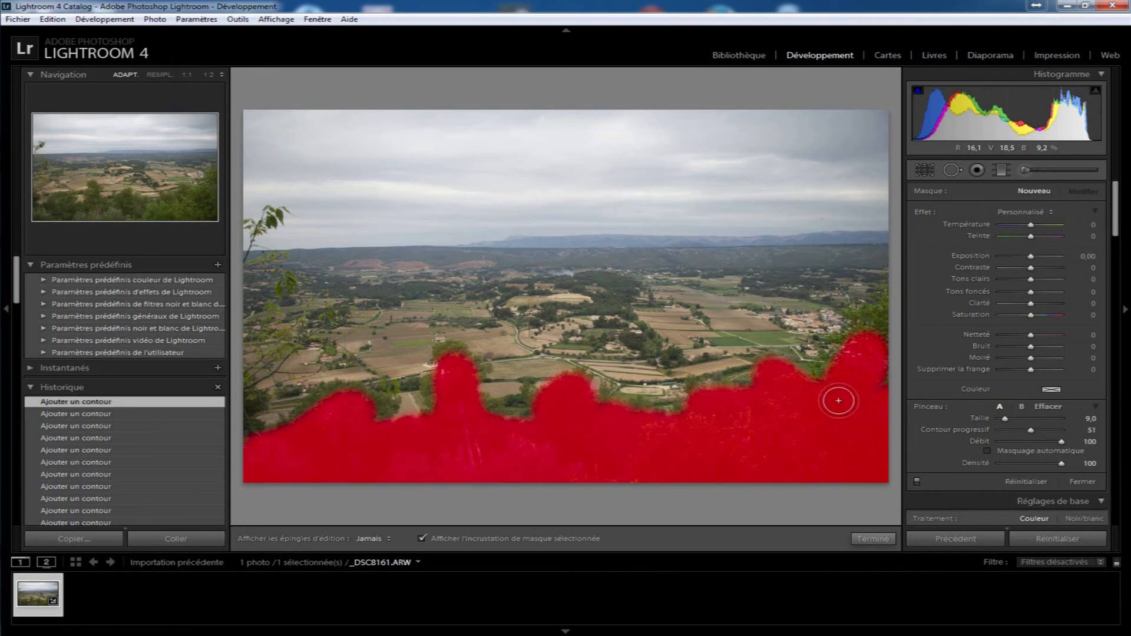
mouse_move(882, 329)
left_mouse_down()
mouse_move(899, 303)
mouse_move(878, 379)
left_mouse_up()
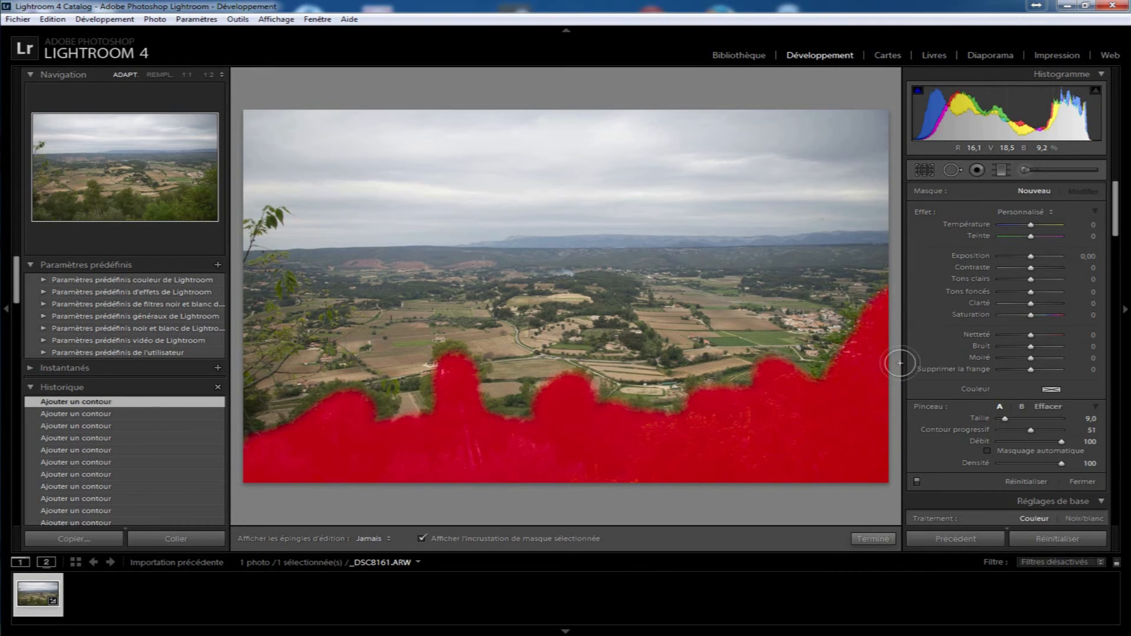
Step: Turn Masquage automatique back on and refine the mask along the foliage of the large tree beside the village
key("h")
left_click(987, 450)
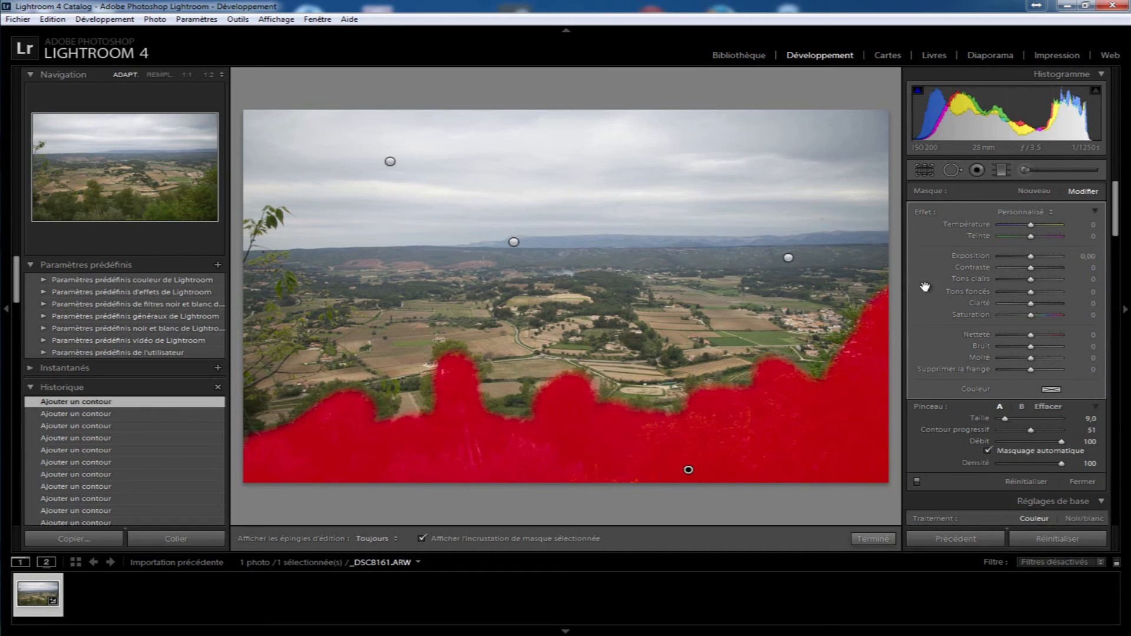
left_click(877, 287)
left_click_drag(863, 334, 593, 330)
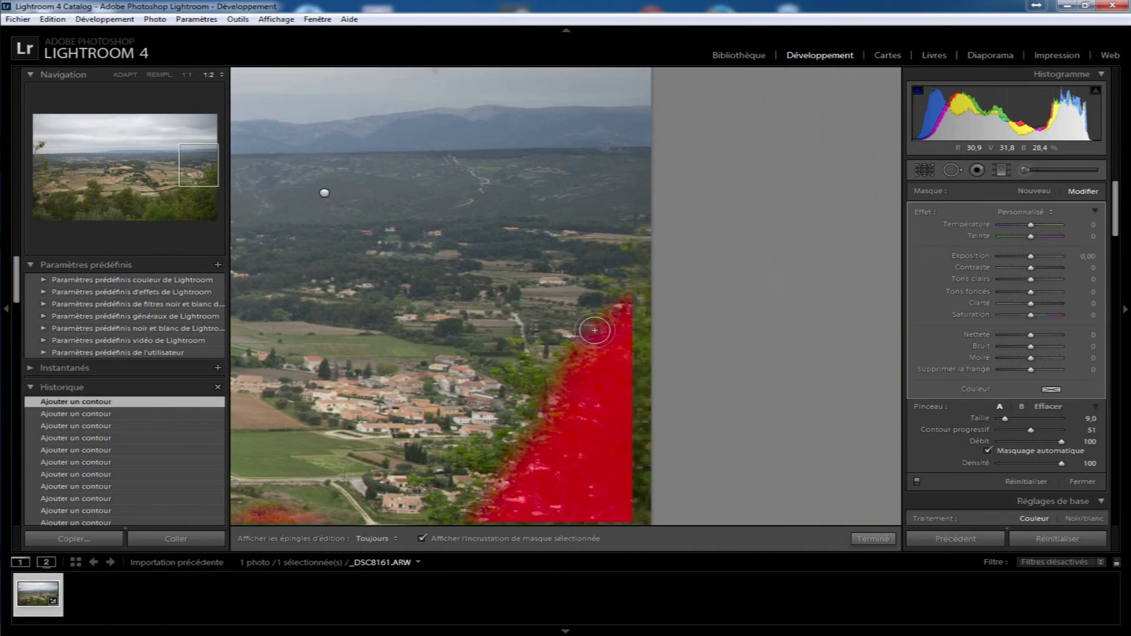
mouse_move(647, 293)
left_mouse_down()
mouse_move(532, 378)
mouse_move(518, 352)
mouse_move(512, 376)
mouse_move(539, 410)
mouse_move(492, 467)
mouse_move(457, 457)
mouse_move(508, 465)
mouse_move(475, 509)
mouse_move(444, 512)
mouse_move(423, 484)
left_mouse_up()
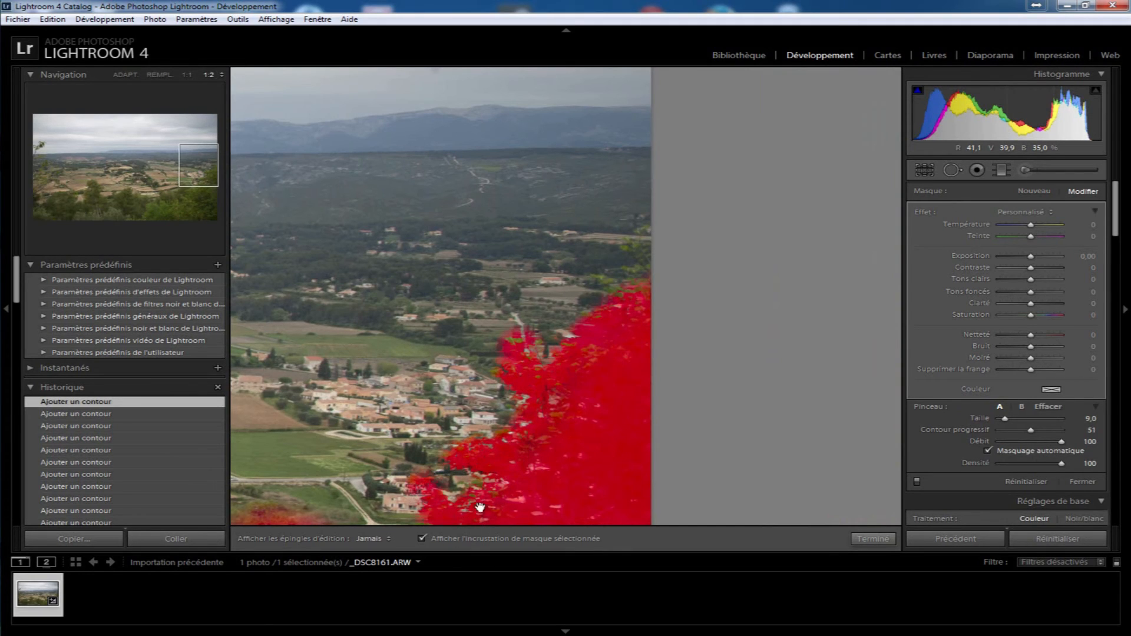
left_click_drag(620, 220, 621, 179)
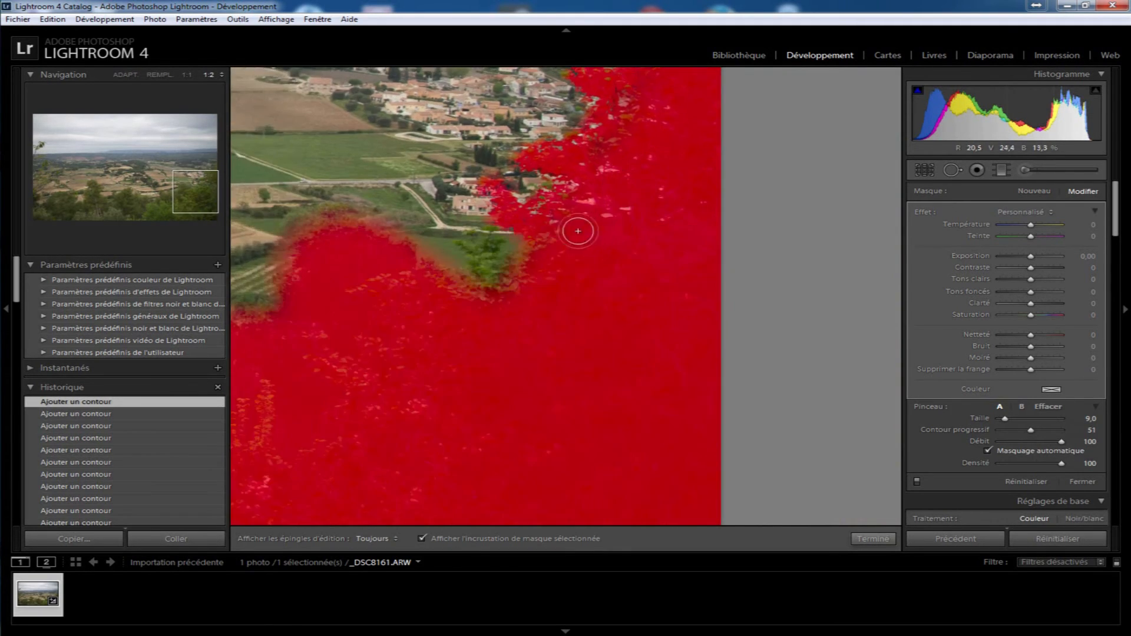
Step: Refine the foreground mask along the round bush and the shrubs bordering the striped fields and oval arena
mouse_move(508, 285)
left_mouse_down()
mouse_move(473, 235)
mouse_move(492, 242)
mouse_move(404, 253)
mouse_move(318, 221)
mouse_move(289, 266)
mouse_move(326, 217)
mouse_move(288, 301)
mouse_move(244, 323)
left_mouse_up()
left_click_drag(389, 352, 739, 324)
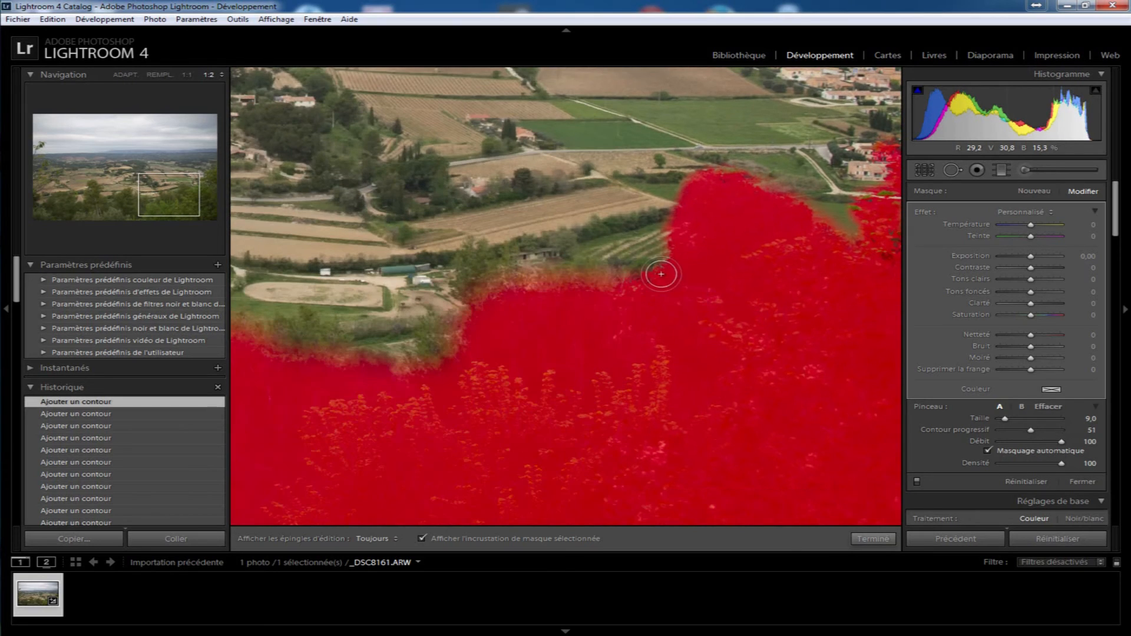
key("h")
mouse_move(661, 273)
left_mouse_down()
mouse_move(507, 281)
mouse_move(474, 244)
mouse_move(478, 312)
mouse_move(477, 277)
mouse_move(466, 337)
mouse_move(433, 344)
mouse_move(431, 322)
mouse_move(433, 364)
mouse_move(508, 388)
mouse_move(530, 421)
mouse_move(417, 399)
mouse_move(725, 391)
left_mouse_up()
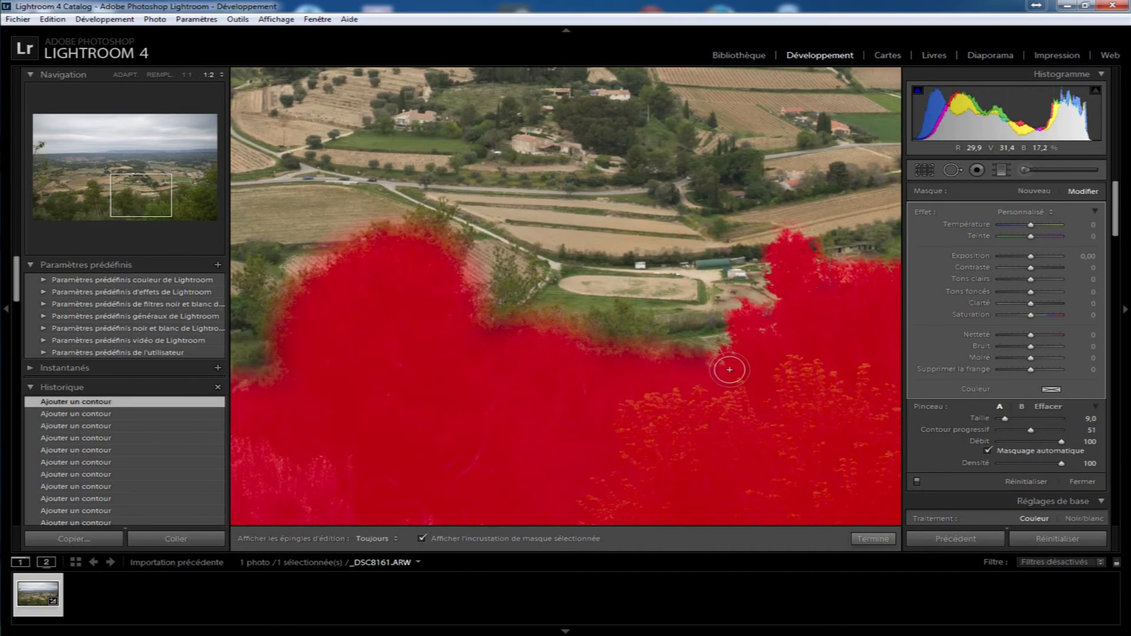
Step: Extend the foreground mask over the crown edges of the central pine group below the road
mouse_move(683, 356)
left_mouse_down()
mouse_move(637, 348)
mouse_move(623, 316)
mouse_move(651, 346)
mouse_move(608, 337)
left_mouse_up()
mouse_move(508, 321)
left_mouse_down()
mouse_move(506, 263)
mouse_move(501, 307)
left_mouse_up()
mouse_move(444, 274)
left_mouse_down()
mouse_move(444, 221)
mouse_move(371, 239)
mouse_move(469, 236)
mouse_move(417, 254)
left_mouse_up()
mouse_move(301, 291)
left_mouse_down()
mouse_move(255, 279)
mouse_move(262, 266)
mouse_move(247, 304)
mouse_move(277, 329)
left_mouse_up()
Step: Mask the outline of the tall pine, including its crown and side branches, and the adjacent small tree
left_click_drag(371, 379, 793, 362)
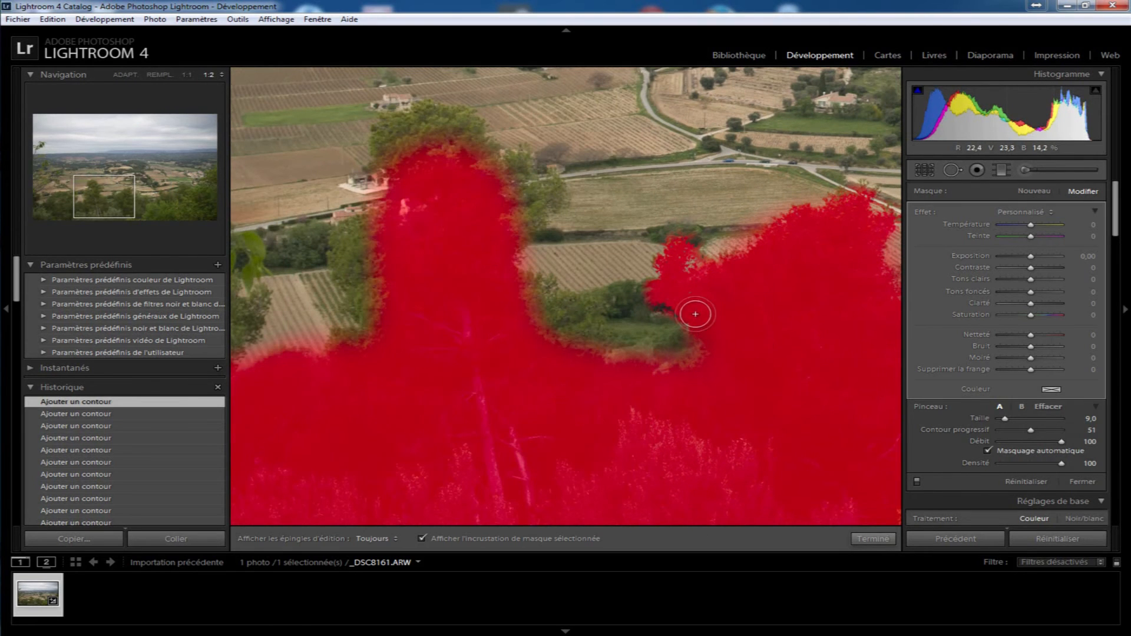
mouse_move(657, 303)
left_mouse_down()
mouse_move(710, 317)
mouse_move(707, 281)
left_mouse_up()
key("h")
mouse_move(586, 383)
left_mouse_down()
mouse_move(531, 296)
mouse_move(582, 302)
mouse_move(585, 337)
mouse_move(558, 345)
left_mouse_up()
mouse_move(511, 227)
left_mouse_down()
mouse_move(560, 185)
mouse_move(512, 192)
mouse_move(522, 162)
mouse_move(501, 168)
mouse_move(467, 114)
mouse_move(397, 118)
mouse_move(382, 135)
mouse_move(388, 147)
mouse_move(472, 130)
mouse_move(391, 141)
mouse_move(444, 139)
mouse_move(395, 161)
left_mouse_up()
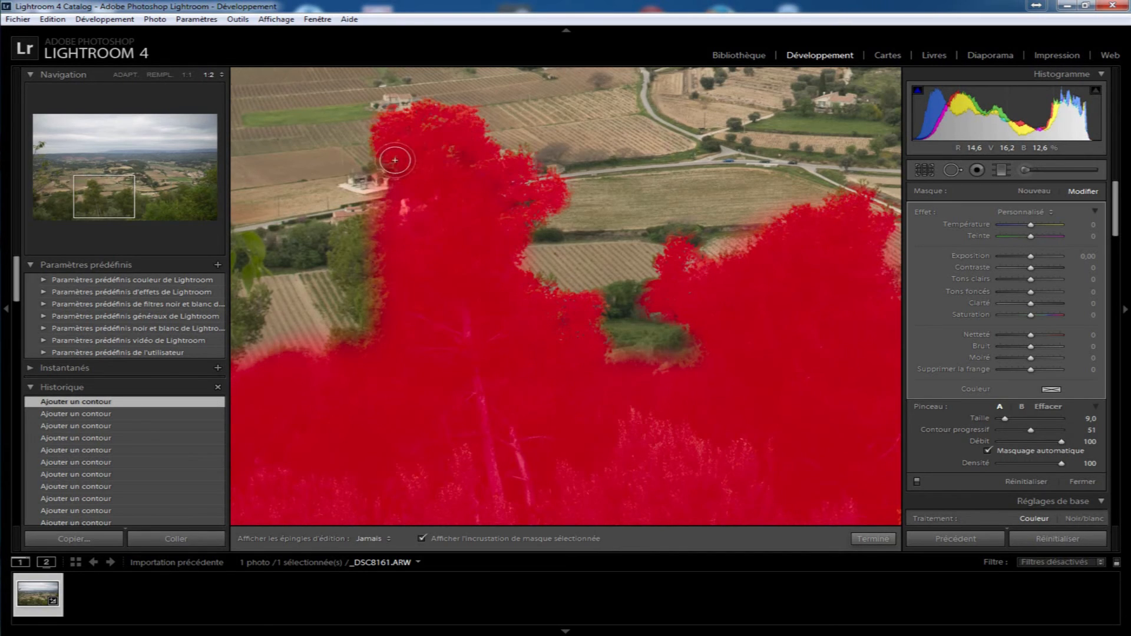
mouse_move(386, 224)
left_mouse_down()
mouse_move(339, 254)
mouse_move(374, 282)
mouse_move(374, 233)
left_mouse_up()
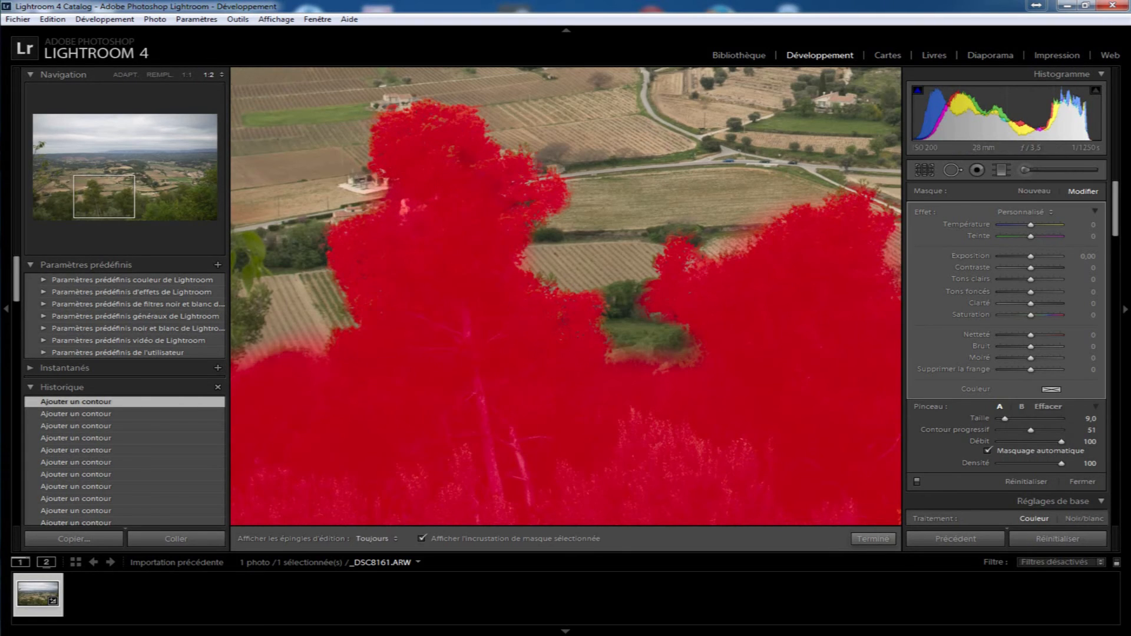
Step: Paint the foreground mask over the top and both sides of the broad pine beside the tall one
left_click_drag(454, 388, 716, 253)
mouse_move(497, 204)
left_mouse_down()
mouse_move(524, 159)
mouse_move(452, 224)
mouse_move(458, 201)
mouse_move(438, 148)
mouse_move(444, 175)
mouse_move(371, 114)
mouse_move(409, 129)
mouse_move(433, 160)
left_mouse_up()
mouse_move(285, 126)
left_mouse_down()
mouse_move(236, 173)
mouse_move(258, 160)
left_mouse_up()
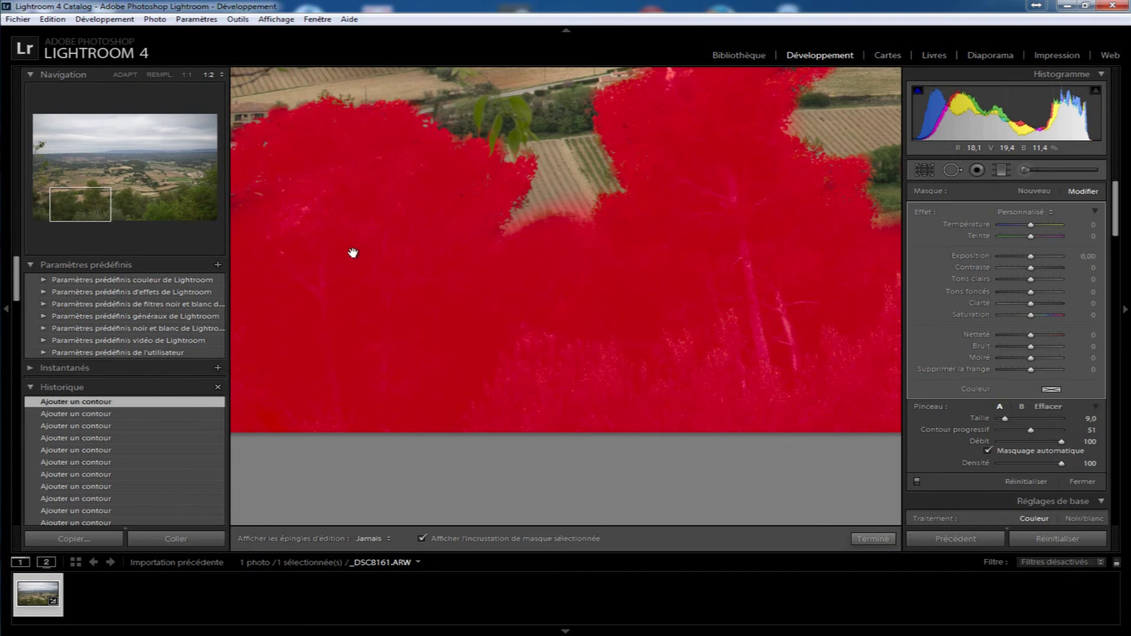
Step: Refine the broad pine's outer slope and mask the tree at the photo's left edge
left_click_drag(353, 253, 652, 406)
key("h")
mouse_move(608, 307)
left_mouse_down()
mouse_move(507, 350)
mouse_move(394, 430)
mouse_move(344, 381)
mouse_move(338, 342)
mouse_move(383, 306)
mouse_move(323, 290)
mouse_move(335, 469)
mouse_move(350, 409)
left_mouse_up()
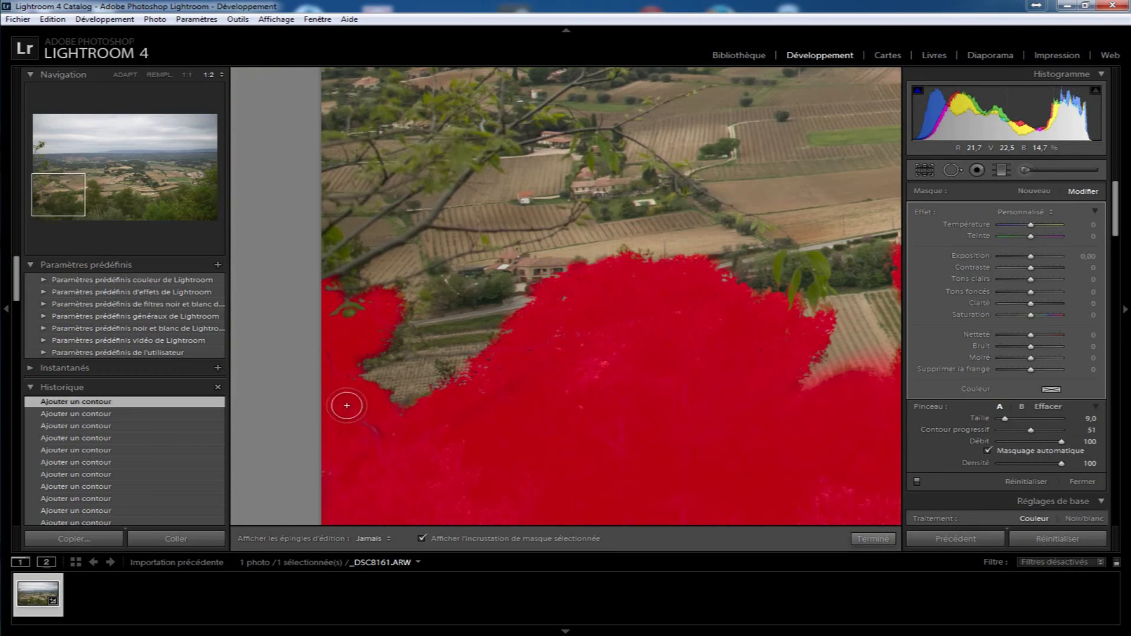
left_click_drag(447, 372, 460, 383)
Step: Using a size 7 brush, mask the leaf clusters on the inner part of the overhanging branch and the hanging leaf near the road
left_click_drag(518, 181, 497, 350)
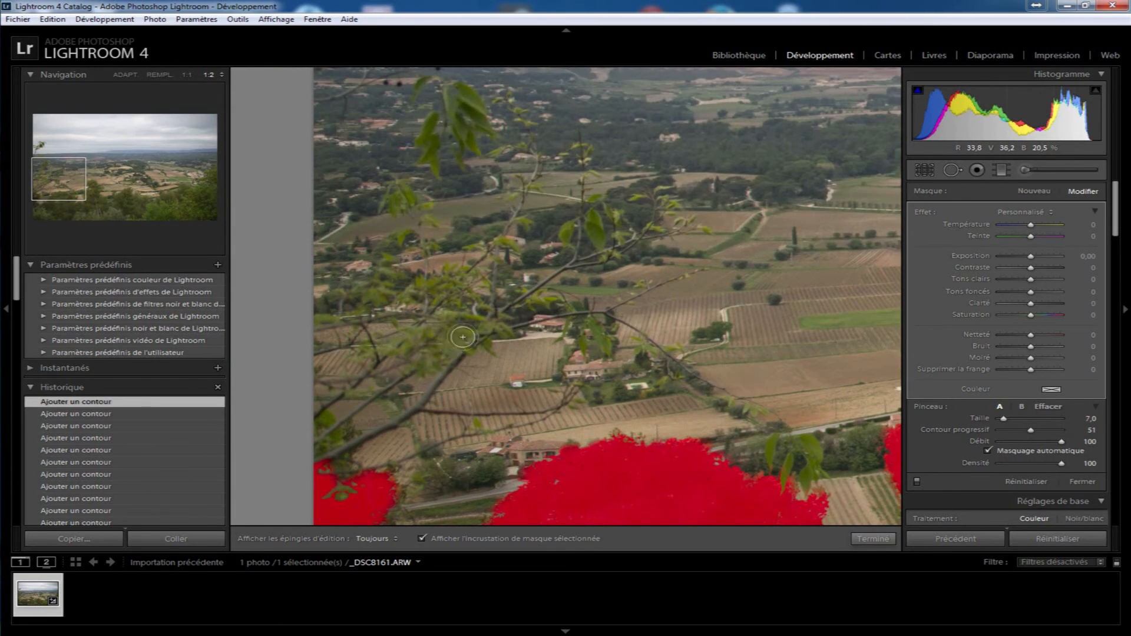
mouse_move(422, 369)
left_mouse_down()
mouse_move(443, 338)
mouse_move(439, 295)
mouse_move(412, 267)
left_mouse_up()
key("h")
left_click(401, 205)
key("h")
key("h")
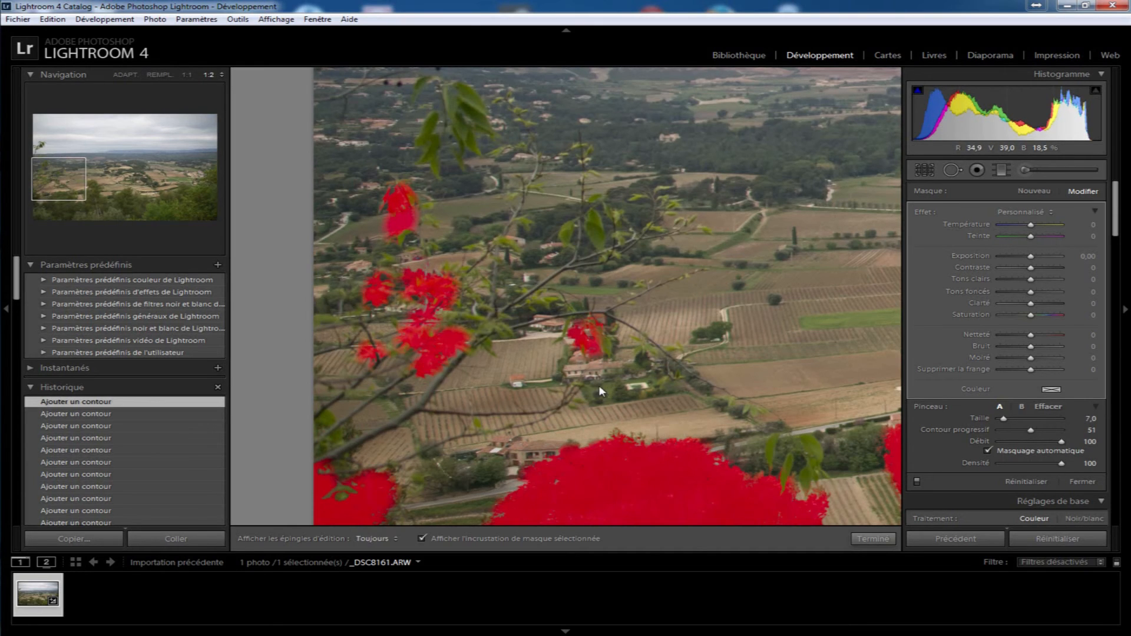
key("h")
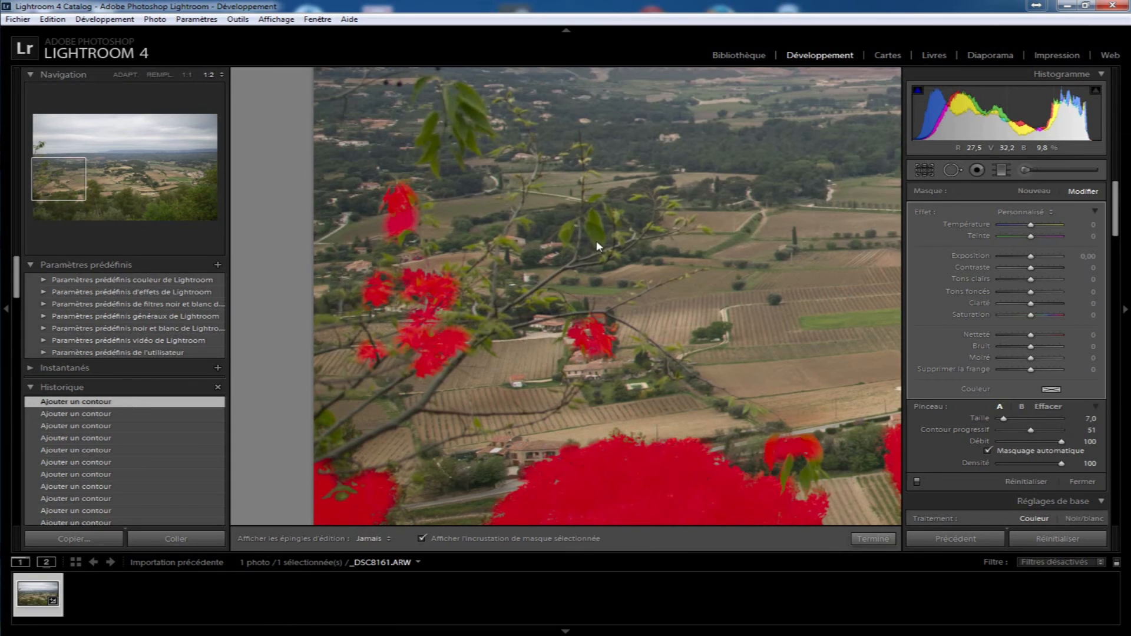
Step: Extend the foreground mask over the upright leaves mid-branch, the neighbouring twigs, and the leaf spray at the branch's outer end
left_click_drag(567, 235, 560, 255)
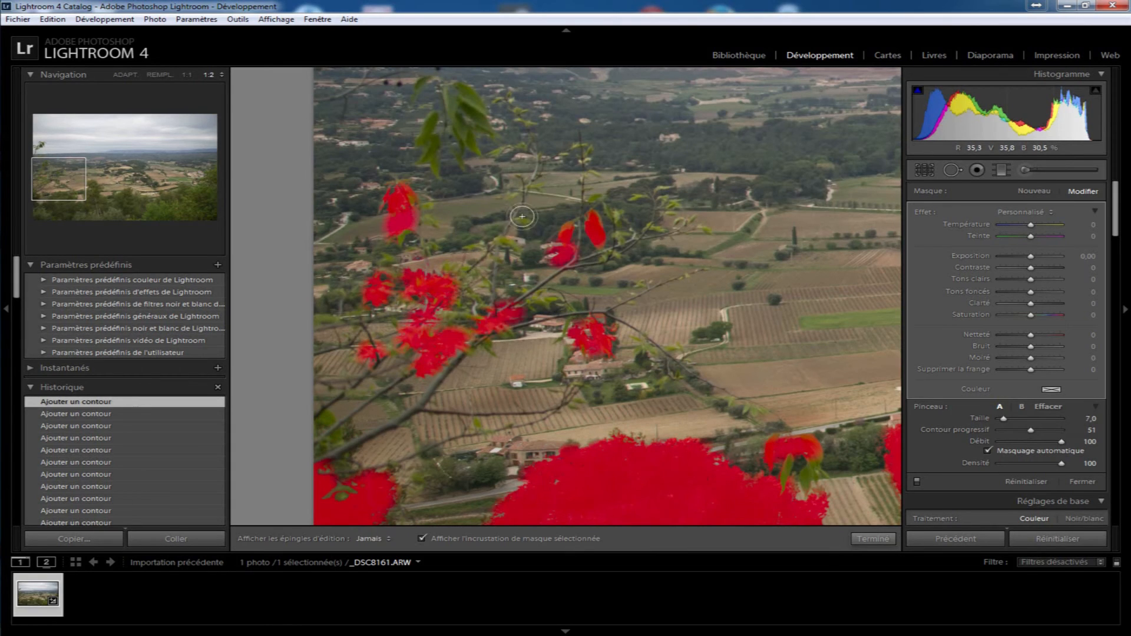
key("h")
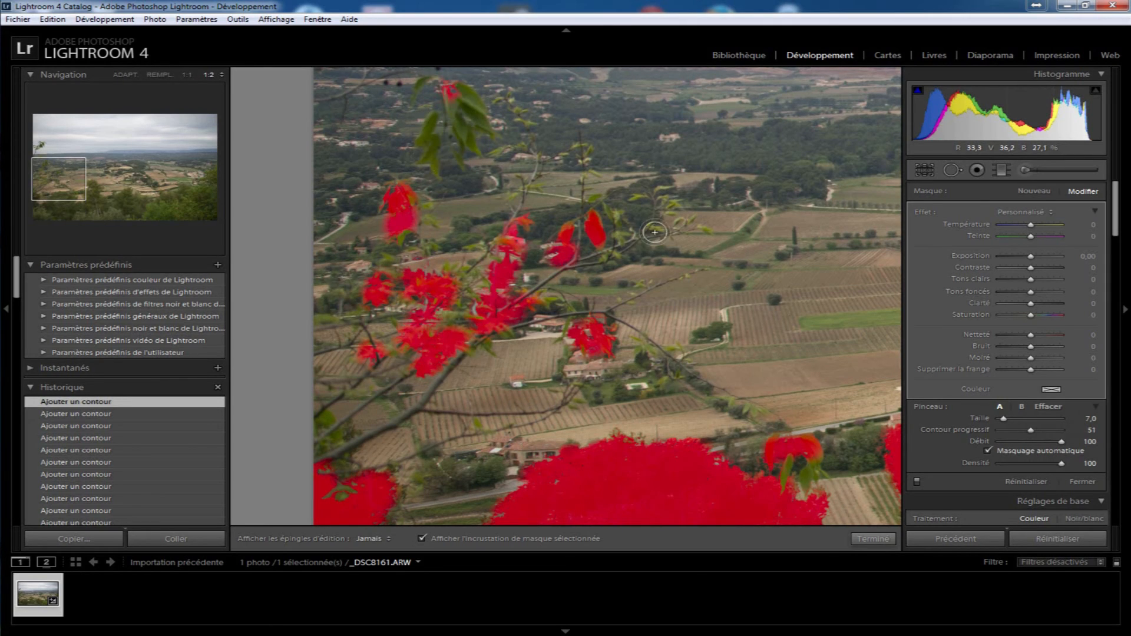
mouse_move(679, 203)
left_mouse_down()
mouse_move(639, 198)
mouse_move(662, 231)
mouse_move(650, 226)
mouse_move(707, 231)
mouse_move(644, 231)
mouse_move(613, 215)
mouse_move(621, 249)
mouse_move(599, 276)
mouse_move(618, 295)
mouse_move(648, 264)
left_mouse_up()
Step: Erase the imprecise mask from the branch's outer leaves and repaint them leaf by leaf with a size 3 brush
left_click_drag(529, 130, 468, 327)
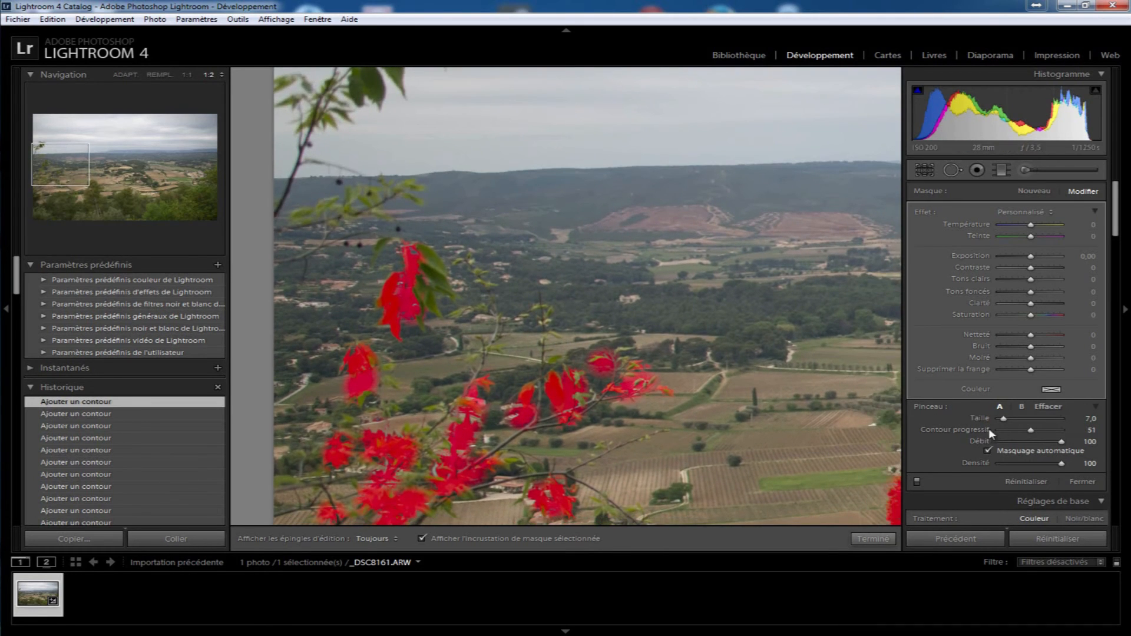
left_click(1048, 406)
scroll(580, 402, "up", 3)
key("h")
mouse_move(570, 375)
left_mouse_down()
mouse_move(594, 439)
mouse_move(566, 403)
mouse_move(597, 390)
mouse_move(604, 406)
mouse_move(598, 393)
mouse_move(582, 397)
mouse_move(636, 374)
mouse_move(620, 378)
mouse_move(641, 380)
mouse_move(655, 406)
mouse_move(620, 410)
mouse_move(693, 408)
mouse_move(630, 402)
left_mouse_up()
key("h")
left_click(1000, 407)
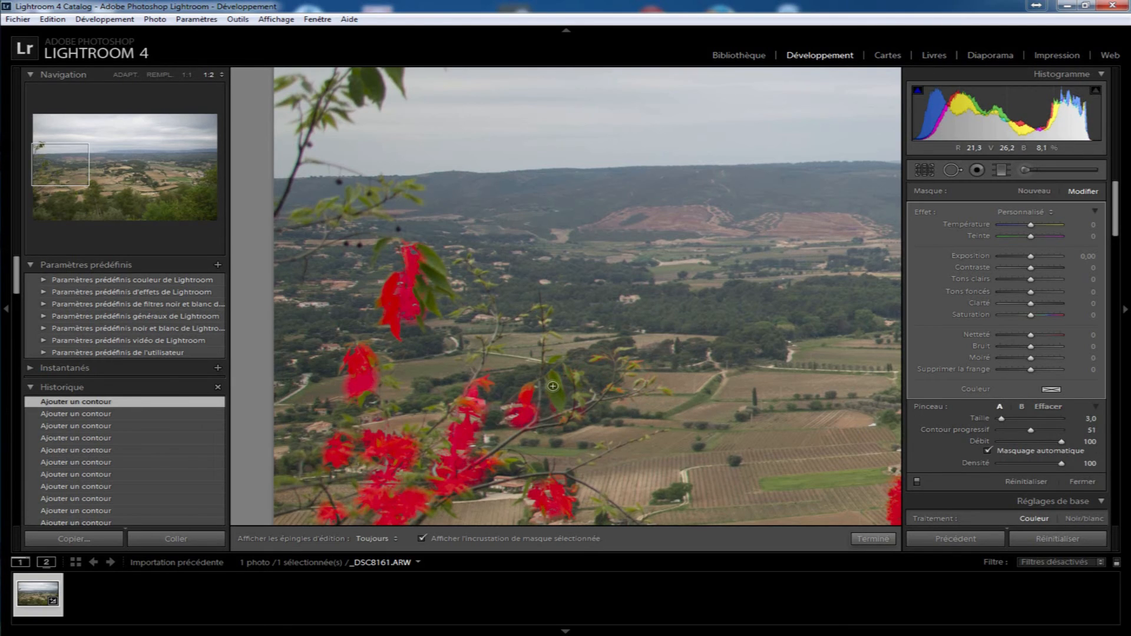
mouse_move(553, 382)
left_mouse_down()
mouse_move(559, 403)
mouse_move(552, 384)
mouse_move(583, 400)
mouse_move(589, 361)
mouse_move(613, 348)
mouse_move(659, 390)
mouse_move(620, 392)
left_mouse_up()
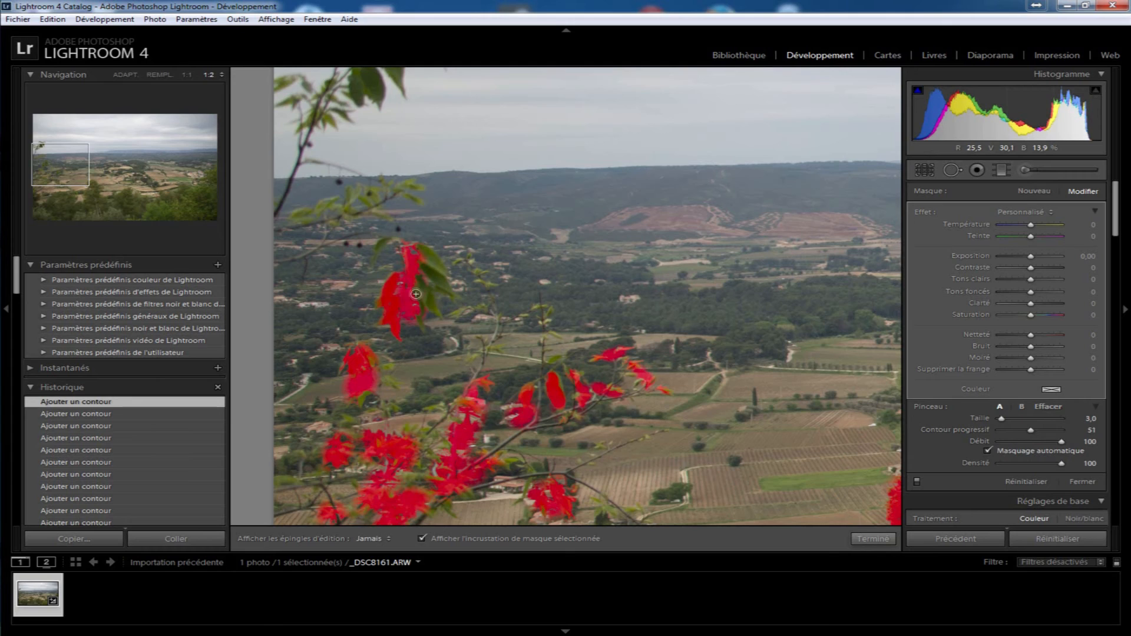
Step: Mask the remaining small leaves, the hanging leaf cluster, and the branch's upper leaves and stem against the sky and hills
key("h")
key("h")
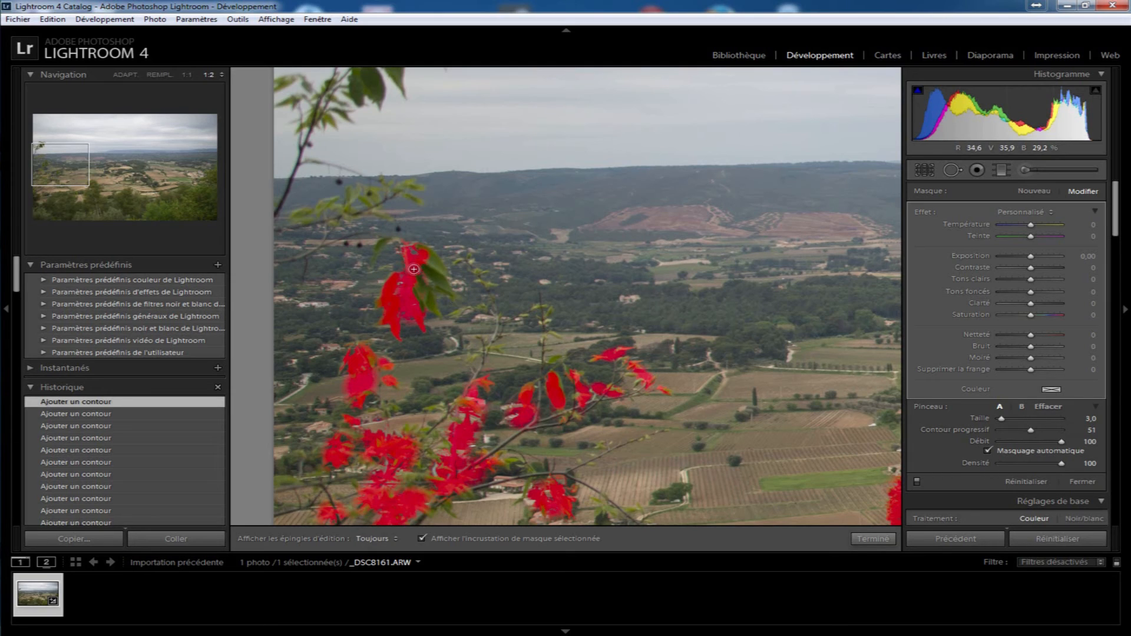
mouse_move(423, 266)
left_mouse_down()
mouse_move(445, 289)
mouse_move(433, 256)
mouse_move(442, 272)
mouse_move(424, 285)
mouse_move(428, 320)
mouse_move(415, 293)
left_mouse_up()
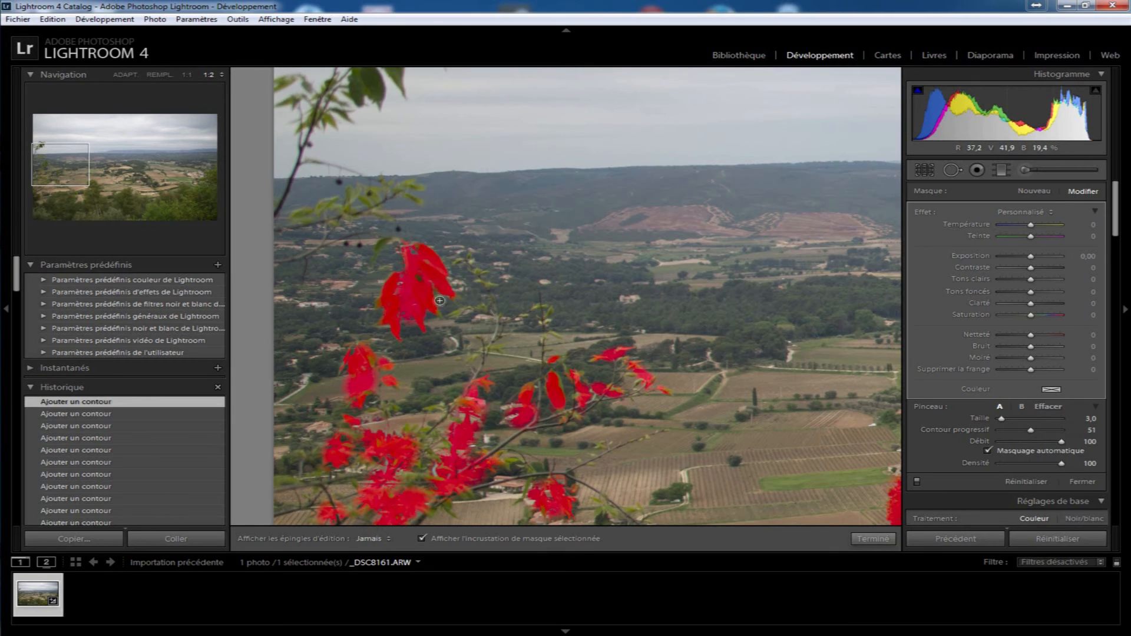
left_click_drag(423, 196, 437, 360)
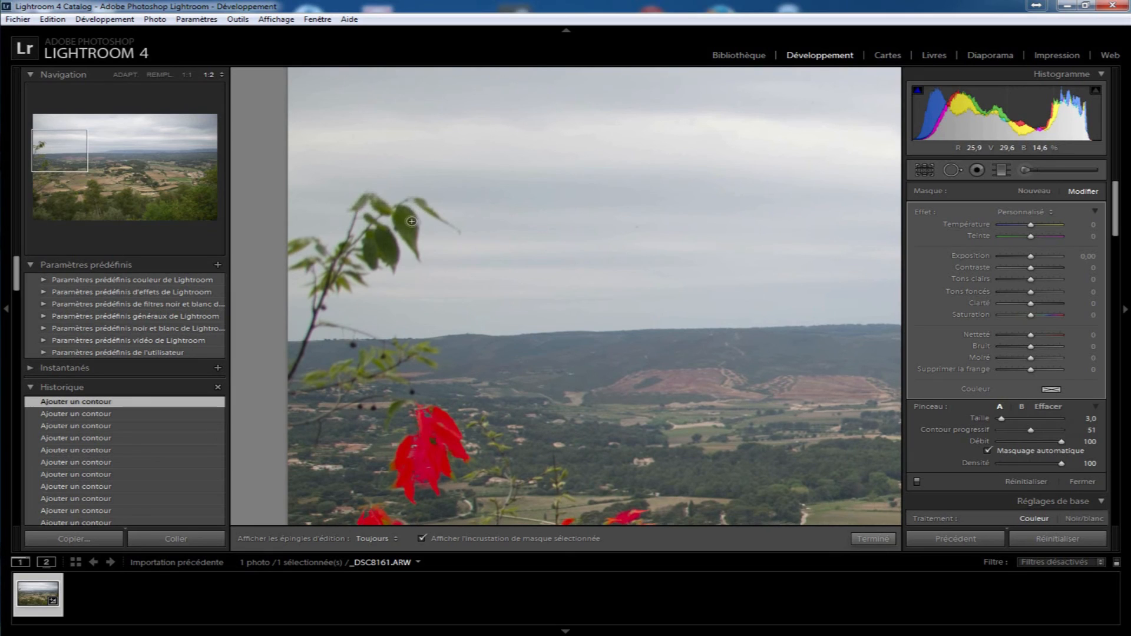
mouse_move(402, 211)
left_mouse_down()
mouse_move(413, 247)
mouse_move(406, 214)
mouse_move(413, 239)
mouse_move(411, 214)
mouse_move(381, 247)
mouse_move(375, 237)
mouse_move(370, 264)
mouse_move(374, 234)
mouse_move(392, 254)
mouse_move(369, 197)
mouse_move(359, 206)
mouse_move(375, 198)
mouse_move(388, 213)
mouse_move(429, 200)
mouse_move(452, 225)
mouse_move(401, 208)
mouse_move(339, 266)
mouse_move(348, 236)
mouse_move(329, 294)
mouse_move(341, 276)
mouse_move(367, 280)
mouse_move(331, 275)
mouse_move(310, 236)
mouse_move(291, 250)
mouse_move(299, 243)
mouse_move(304, 268)
mouse_move(320, 259)
mouse_move(313, 300)
mouse_move(327, 279)
mouse_move(287, 391)
mouse_move(342, 379)
mouse_move(315, 377)
mouse_move(347, 359)
mouse_move(333, 377)
mouse_move(353, 371)
mouse_move(371, 353)
mouse_move(364, 366)
mouse_move(377, 358)
mouse_move(384, 370)
mouse_move(392, 356)
mouse_move(435, 354)
mouse_move(398, 378)
mouse_move(375, 369)
mouse_move(336, 388)
mouse_move(361, 387)
left_mouse_up()
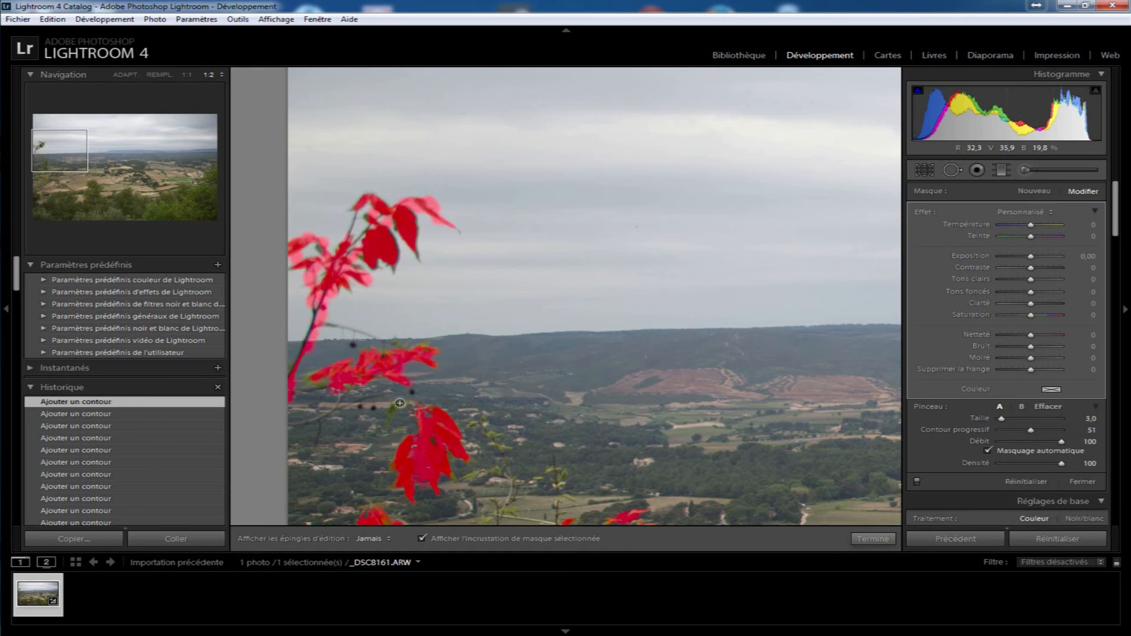
Step: Hide the mask overlay and set the sky mask to Exposure -0.78, Contrast 66, Highlights -40 and Shadows -29
key("h")
key("z")
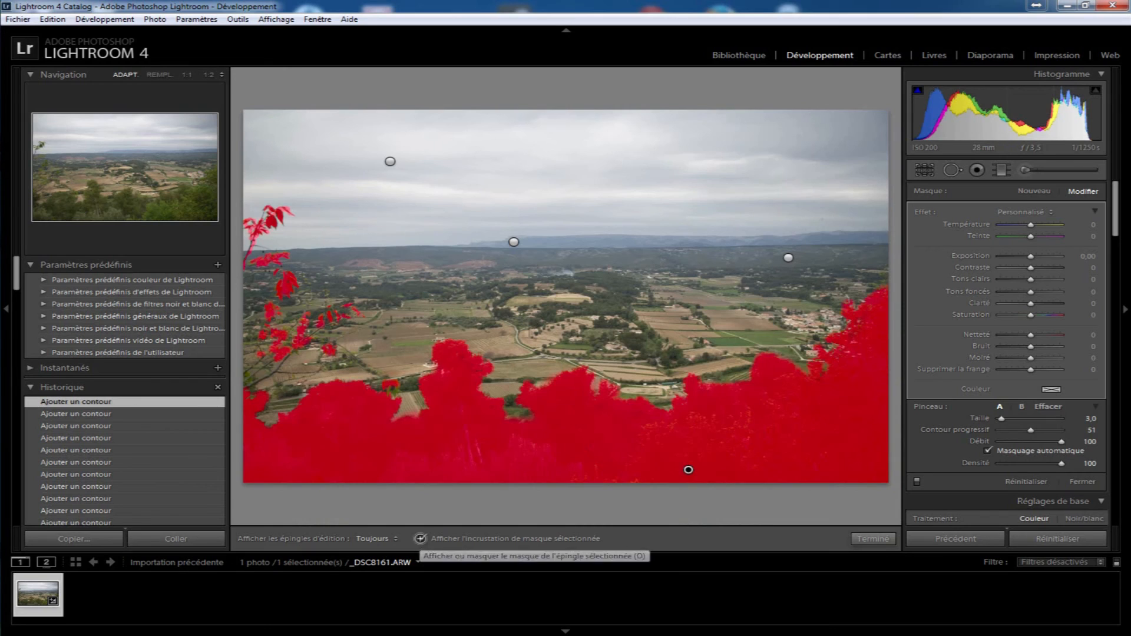
left_click(436, 537)
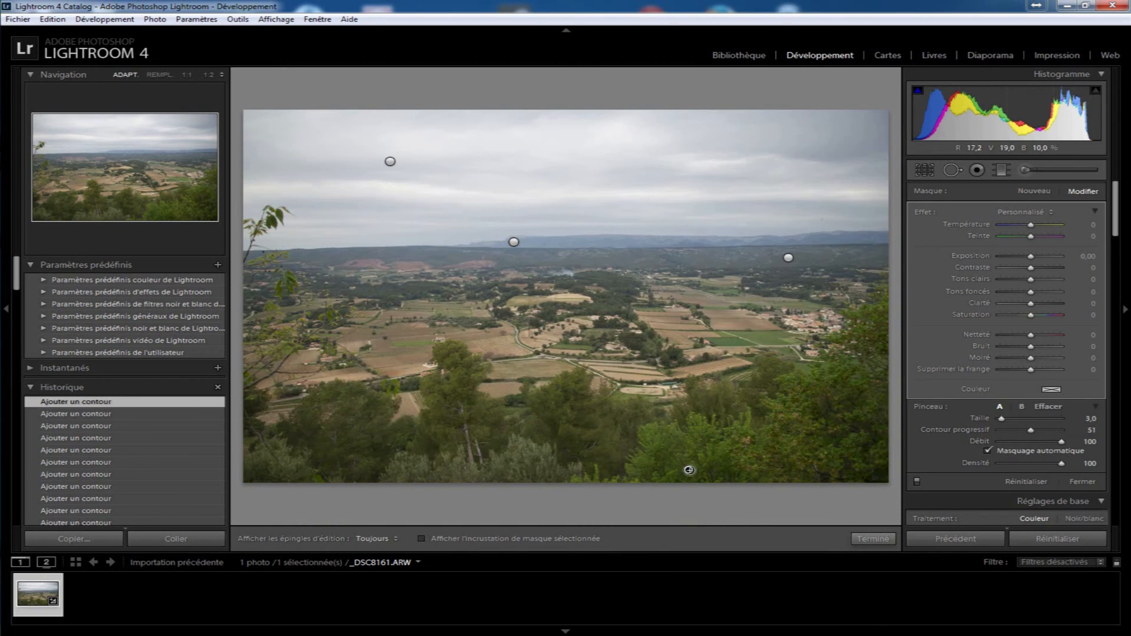
left_click(390, 162)
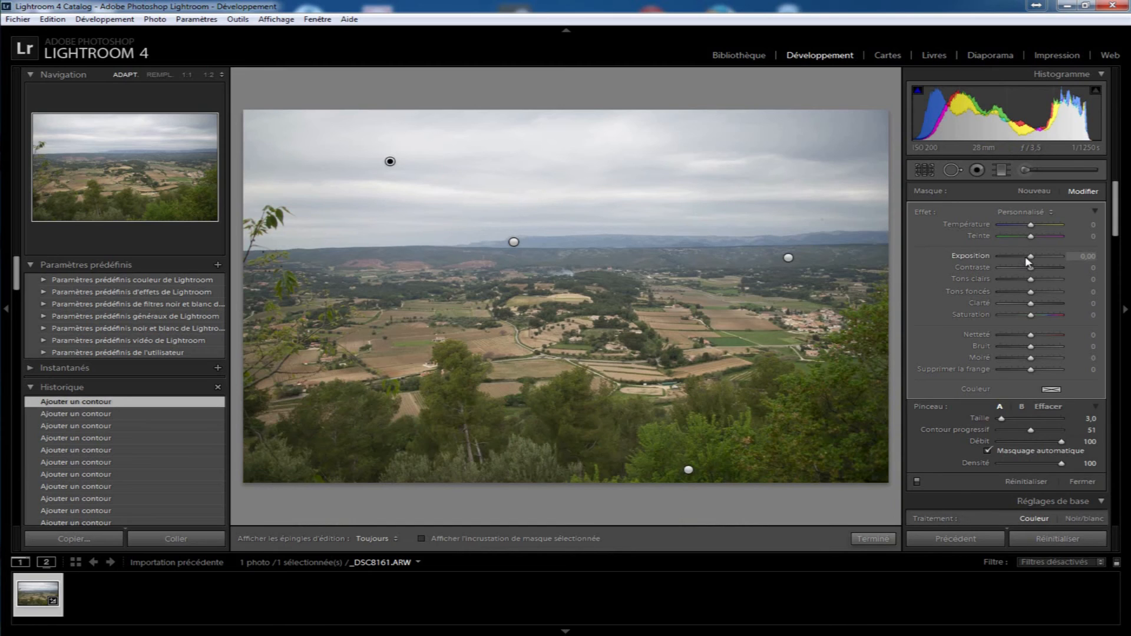
left_click_drag(1031, 257, 1028, 258)
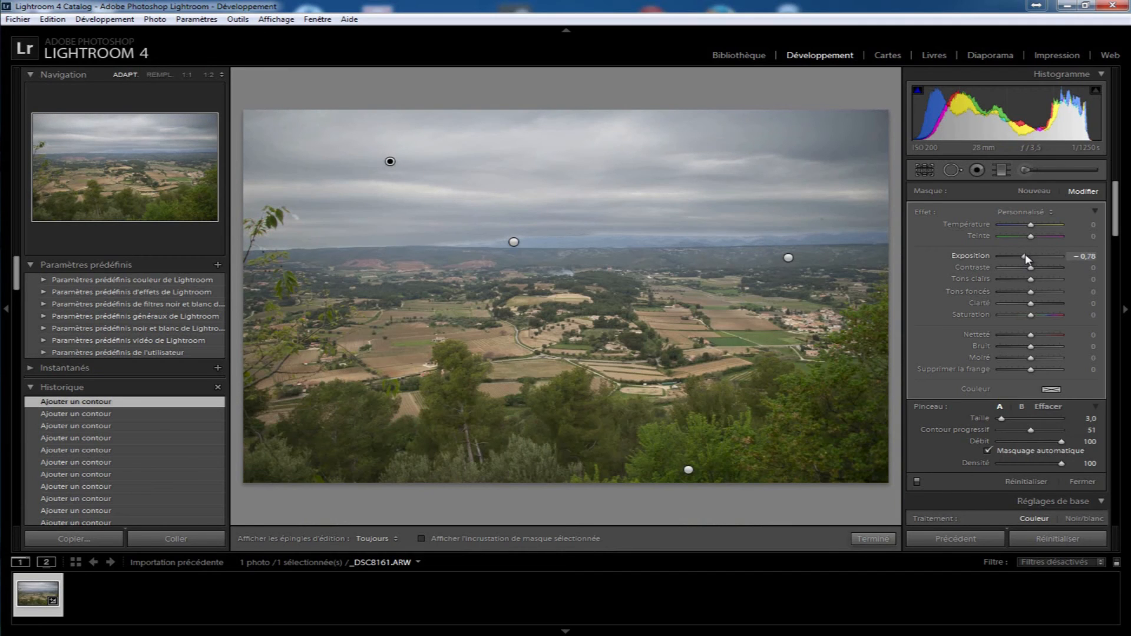
left_click_drag(1041, 267, 1043, 267)
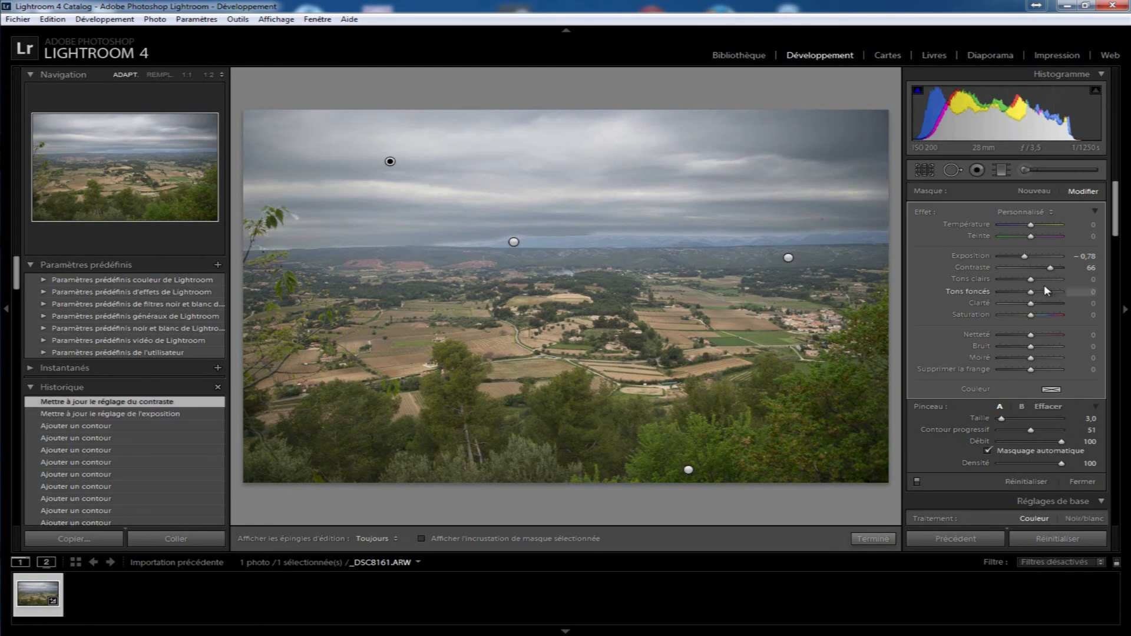
mouse_move(1033, 278)
left_mouse_down()
mouse_move(1009, 277)
mouse_move(1020, 278)
left_mouse_up()
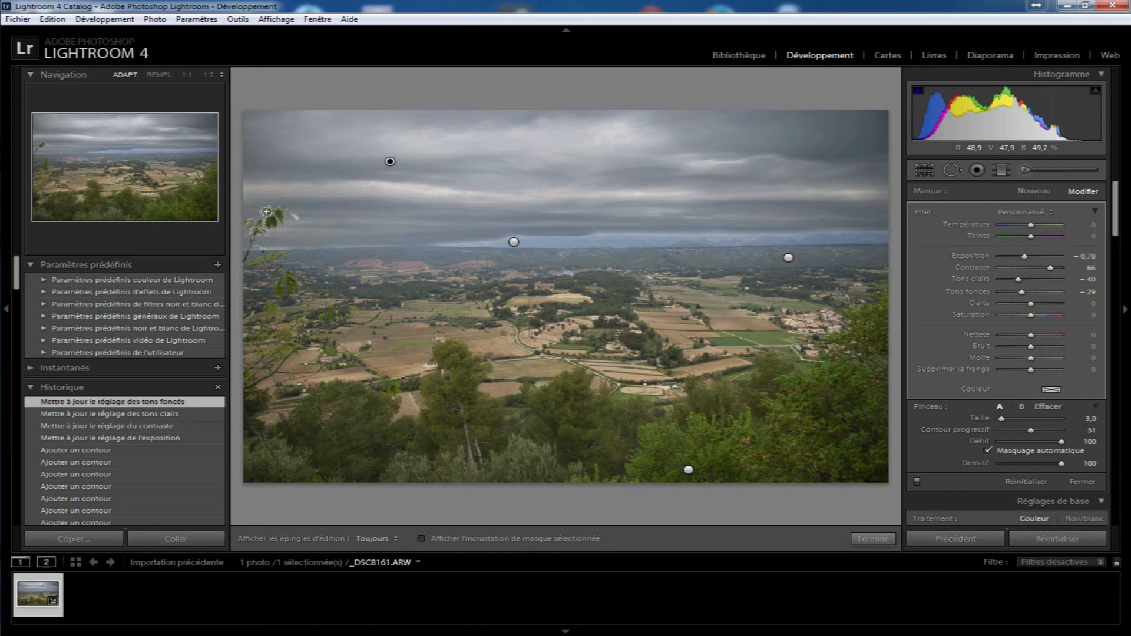
Step: Set the distant mountains mask to Temperature 10, Exposure -0.14, Contrast 82, Highlights -43 and Shadows 59
left_click(514, 243)
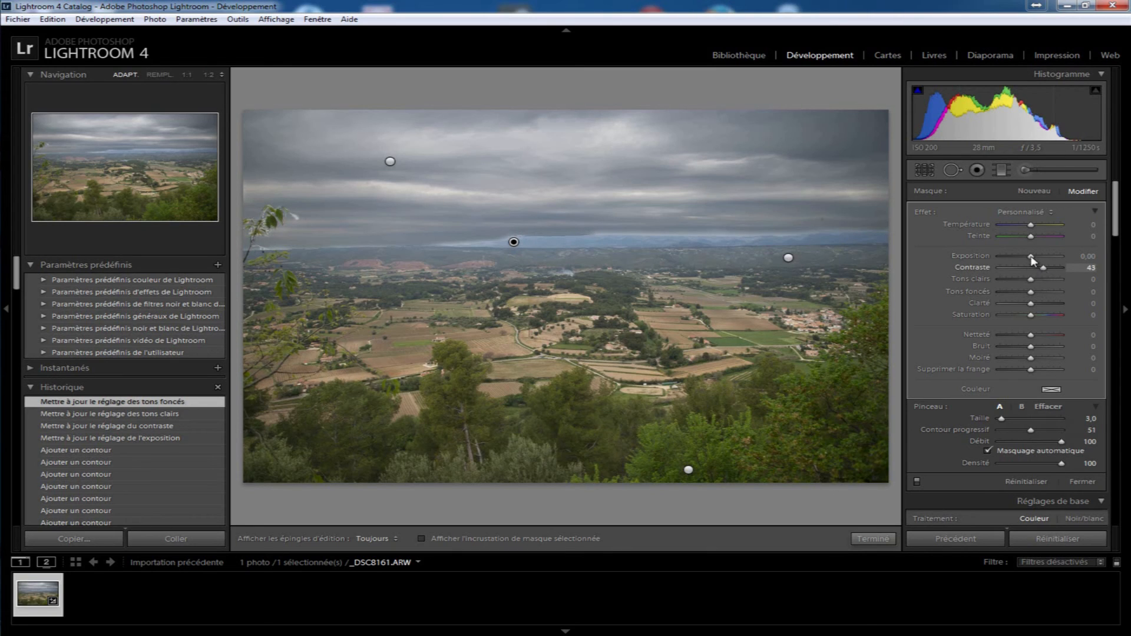
left_click_drag(1030, 261, 1029, 261)
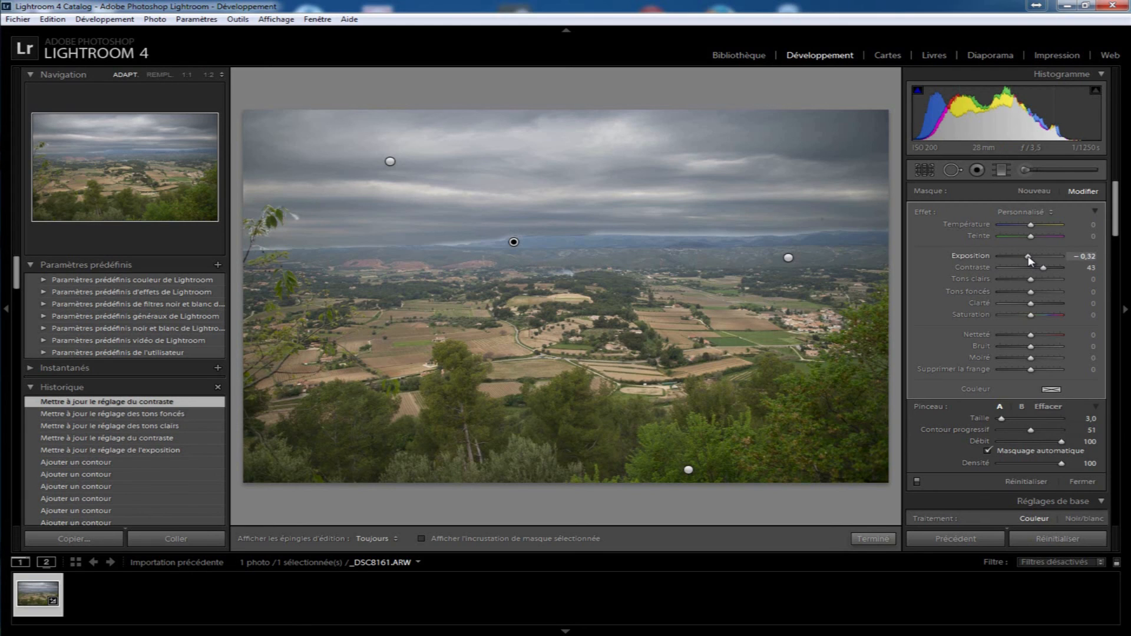
left_click_drag(1031, 258, 1046, 294)
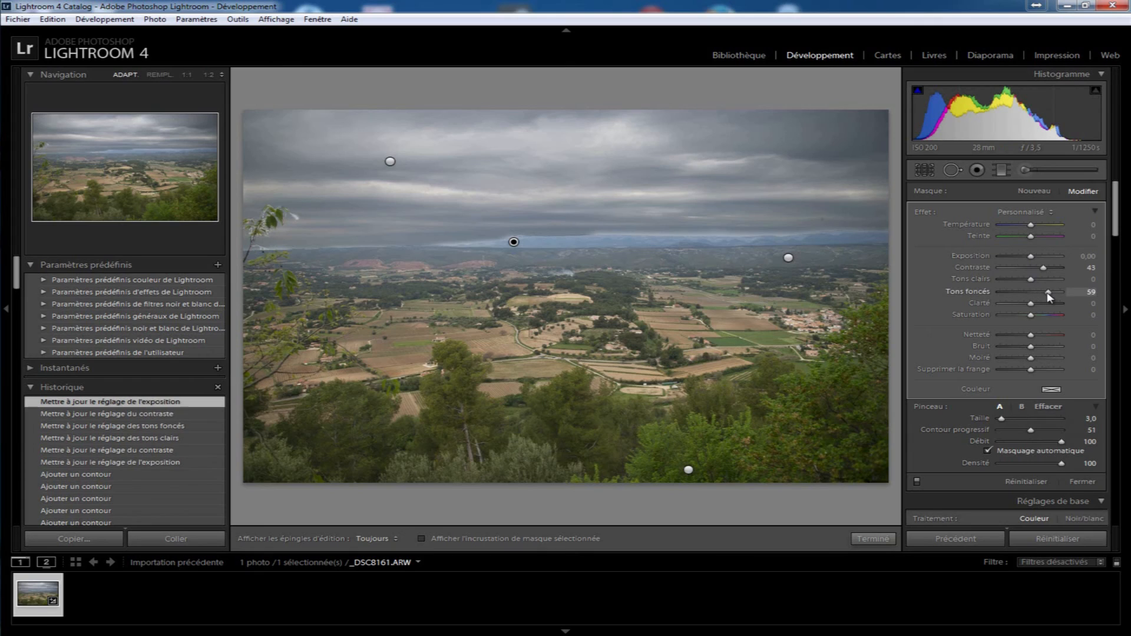
left_click_drag(1033, 276, 1056, 268)
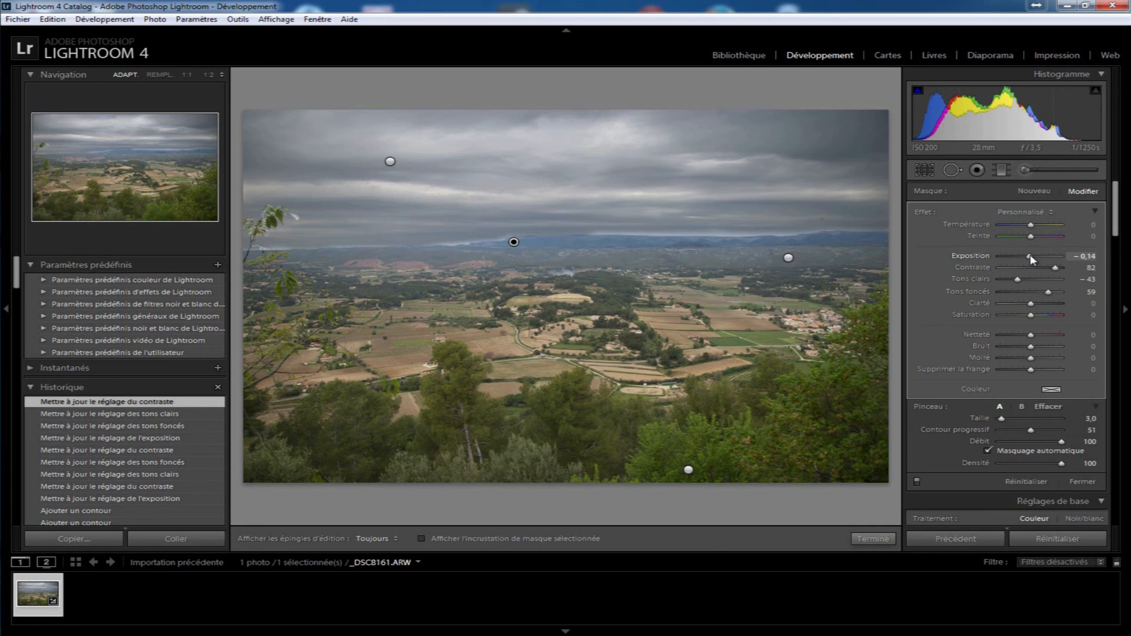
left_click_drag(1031, 224, 1034, 227)
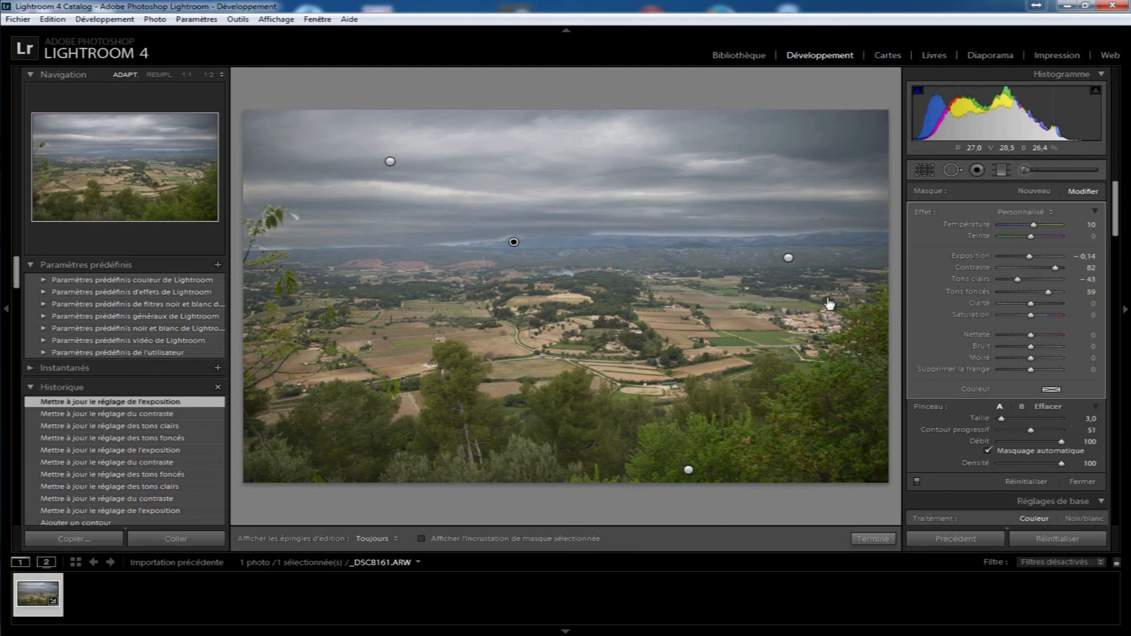
Step: Set the hills and valley mask to Contrast 68, Shadows 52, Clarity 24, Saturation 54 and Sharpness 45
left_click(788, 258)
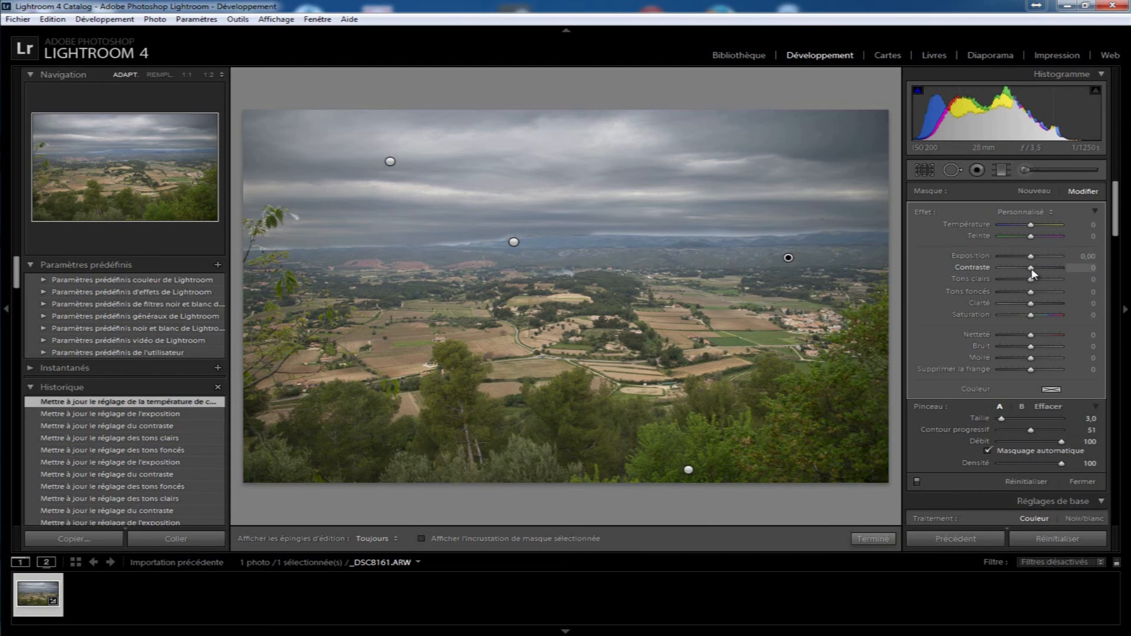
left_click(1053, 268)
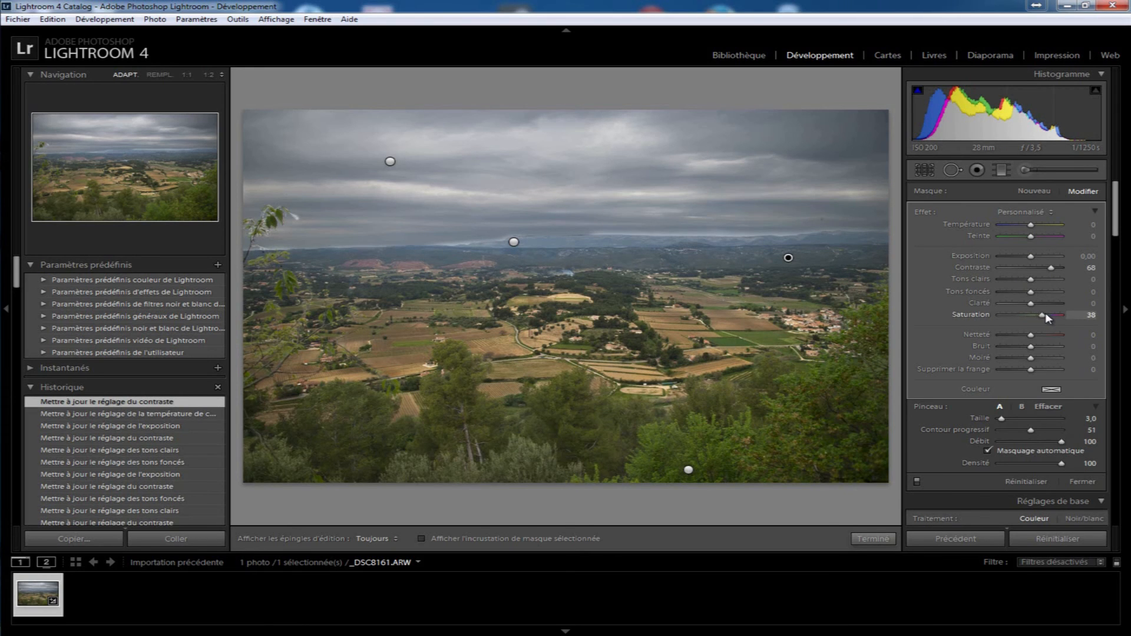
left_click_drag(1046, 315, 1048, 317)
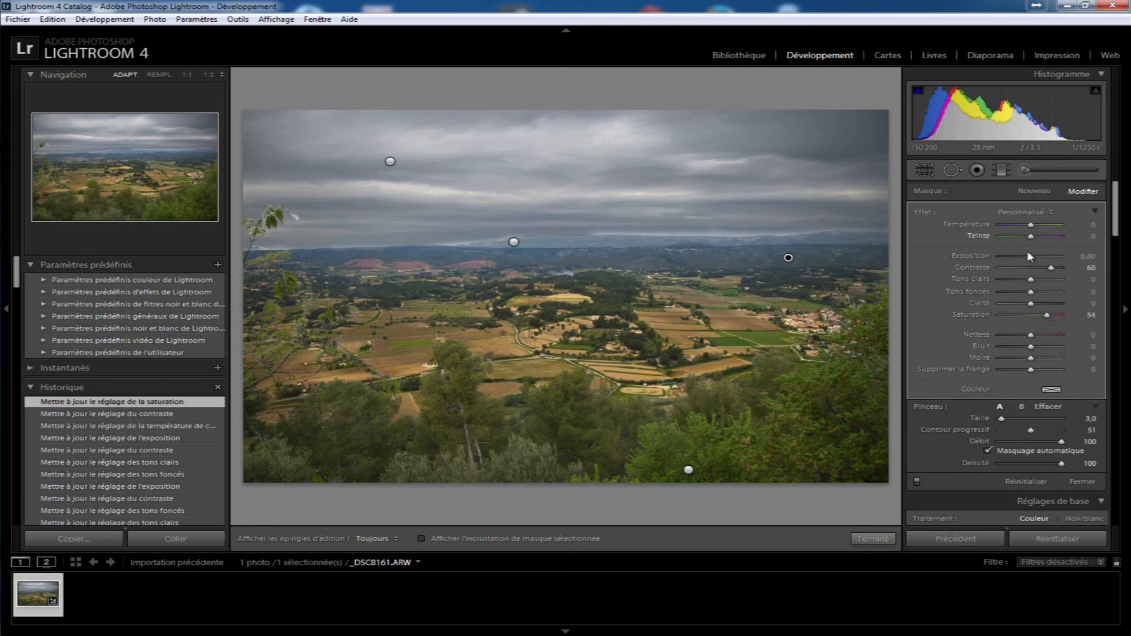
left_click_drag(1031, 292, 1041, 293)
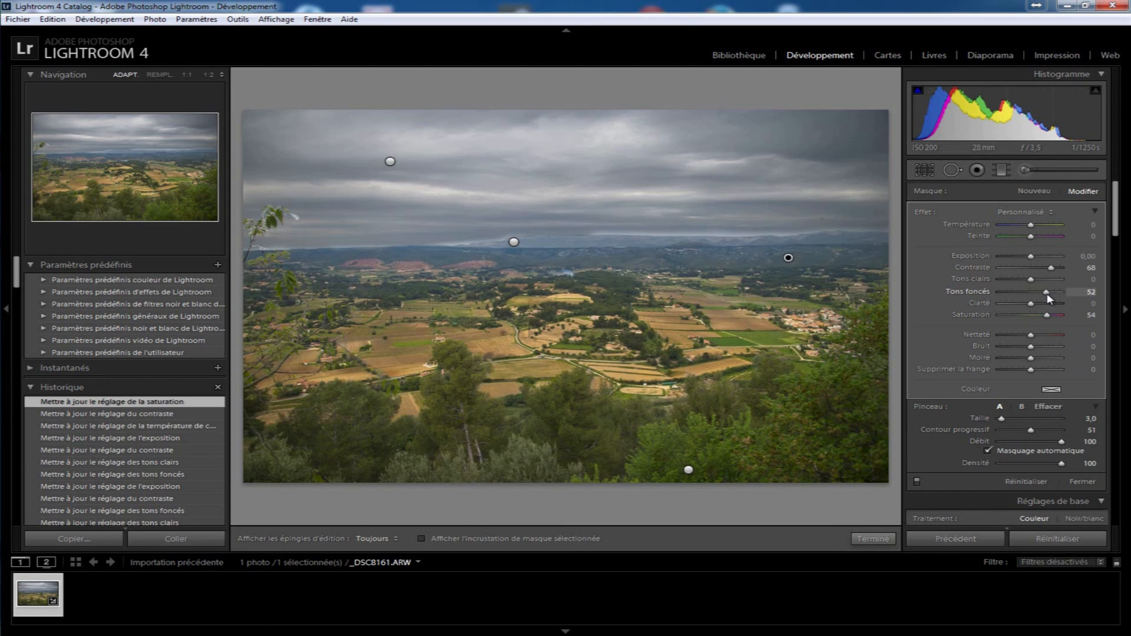
left_click_drag(1032, 334, 1045, 337)
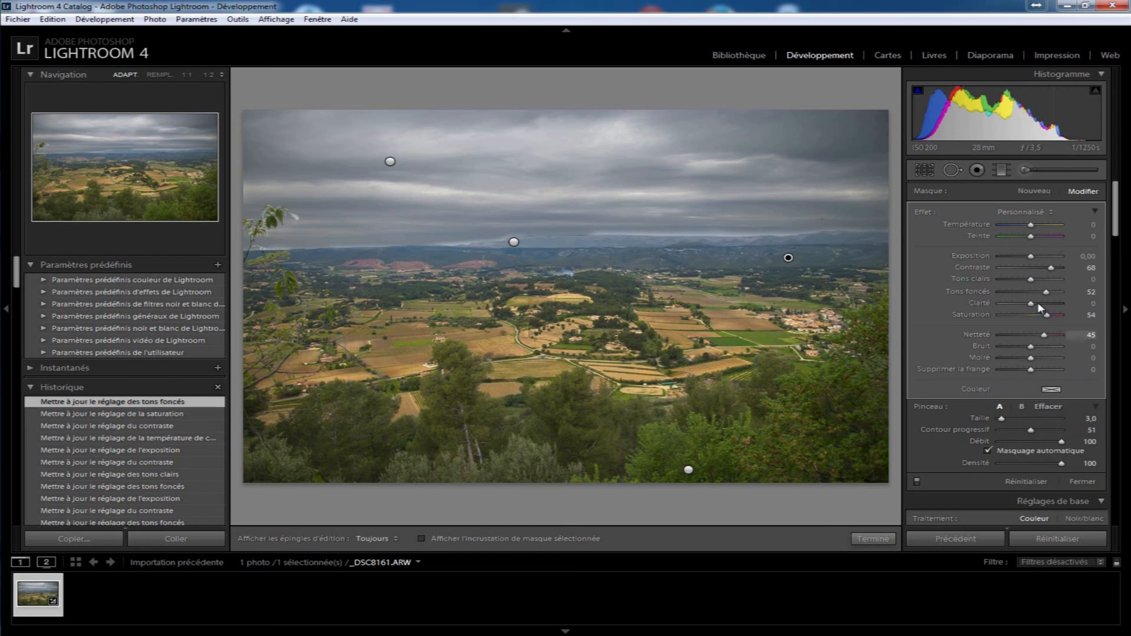
left_click_drag(1038, 306, 1044, 309)
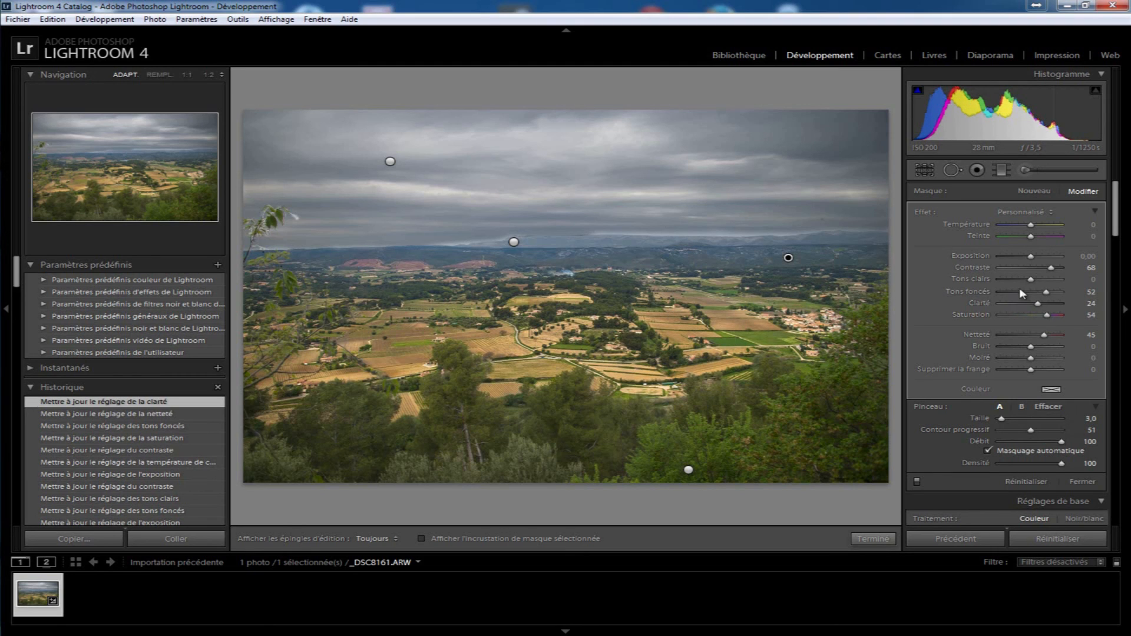
Step: Set the foreground trees mask to Clarity 33, Saturation 49 and Sharpness 29
left_click(688, 469)
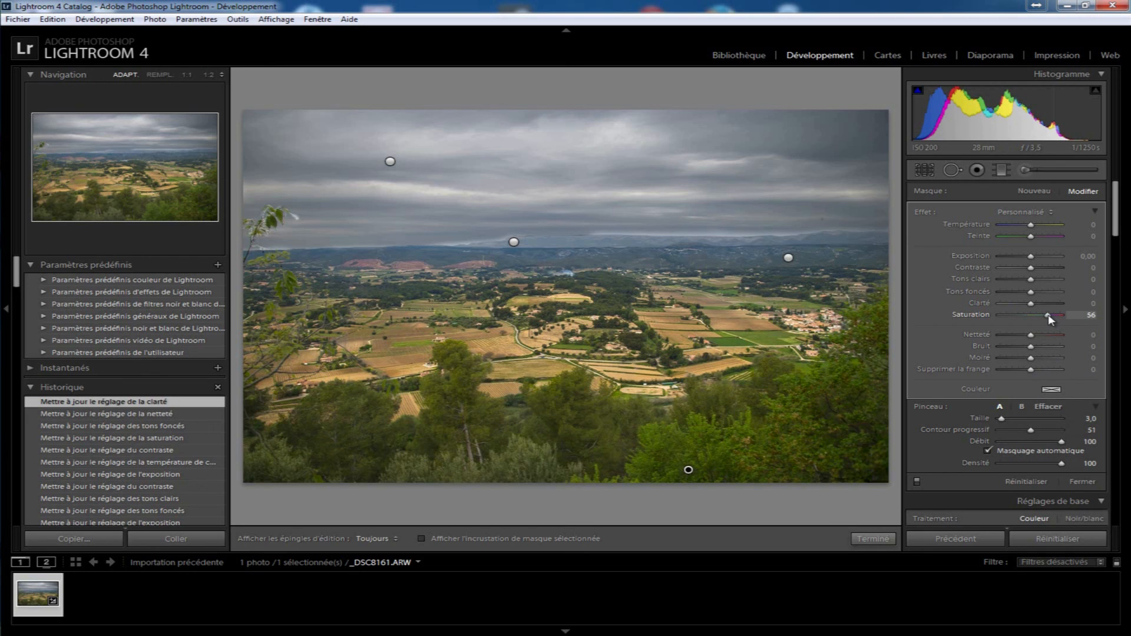
left_click_drag(1048, 315, 1046, 316)
left_click_drag(1031, 335, 1040, 334)
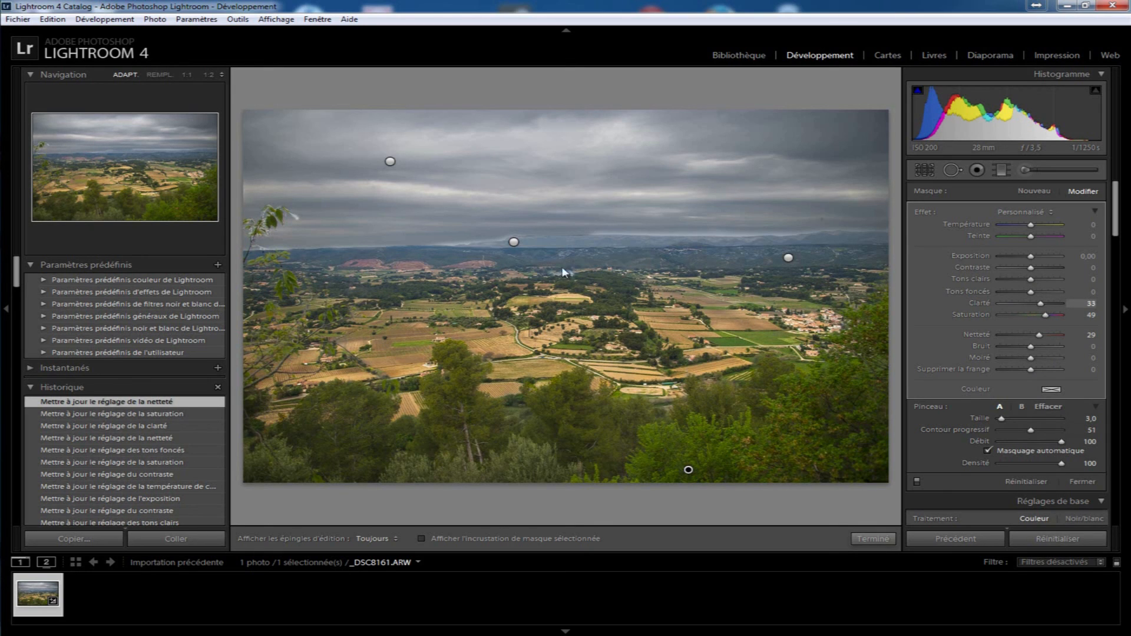
Step: Refine the distant mountains mask with Clarity 63 and Shadows 49, and close the adjustment brush
left_click(513, 241)
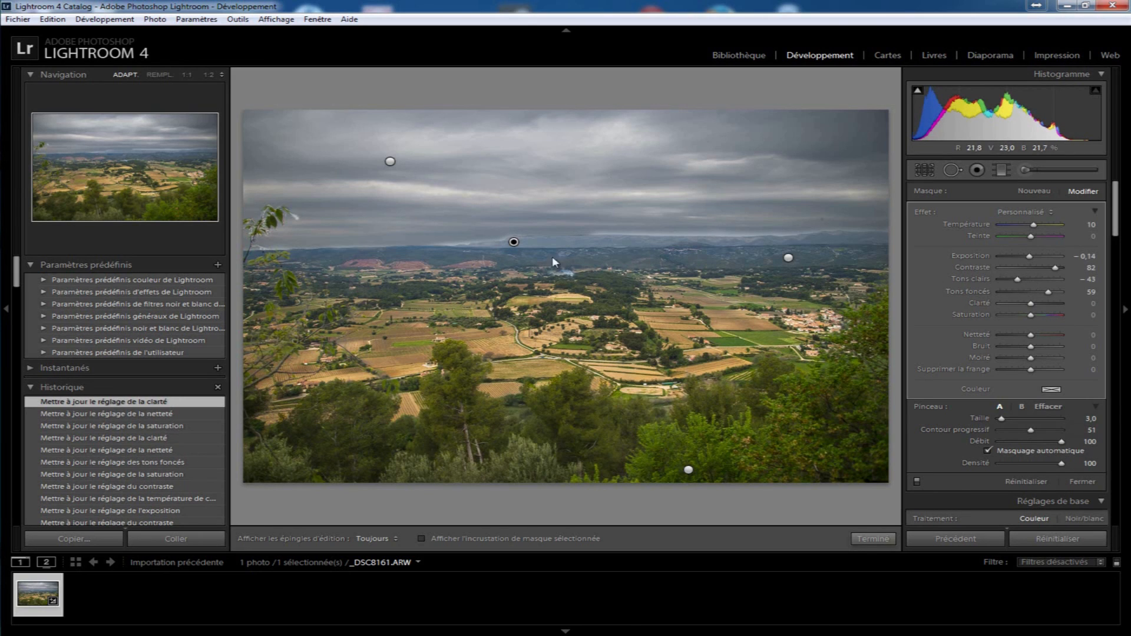
left_click(1048, 304)
left_click(1050, 303)
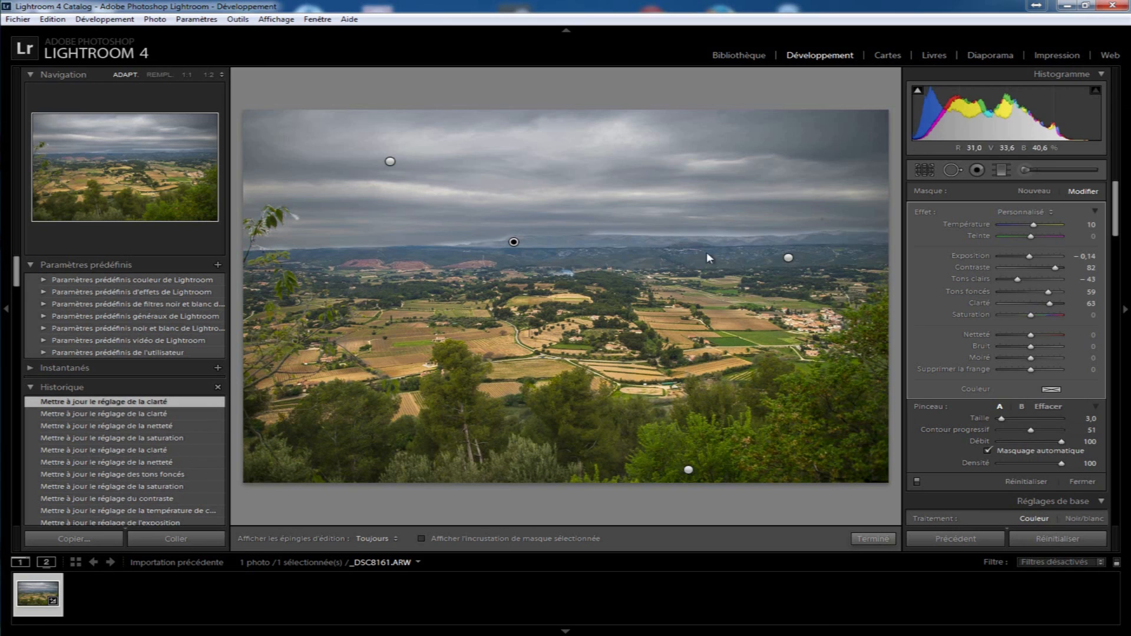
left_click_drag(1050, 291, 1048, 294)
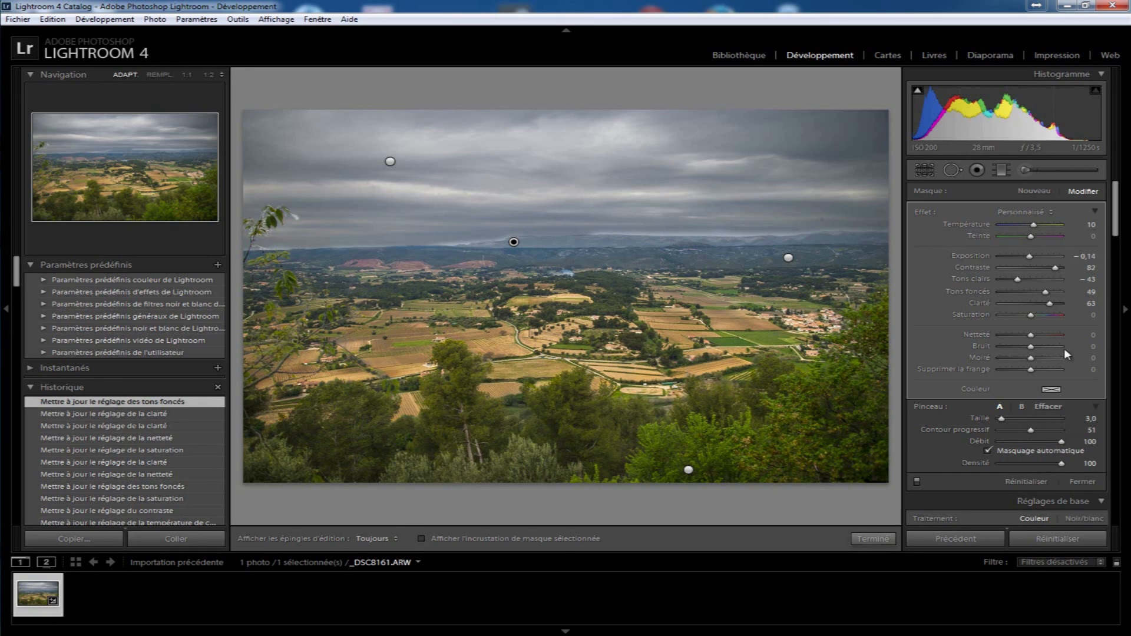
left_click(1087, 485)
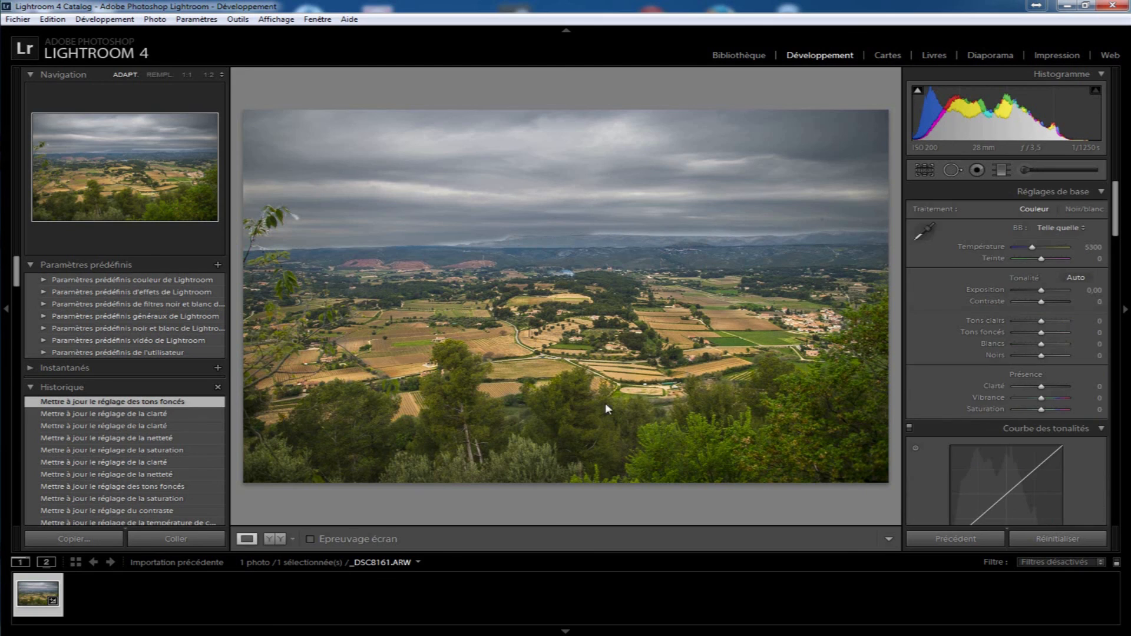
Step: Compare the photo before and after in side-by-side, vertically split, stacked and horizontally split views, hiding the side panels to enlarge the previews
left_click(275, 538)
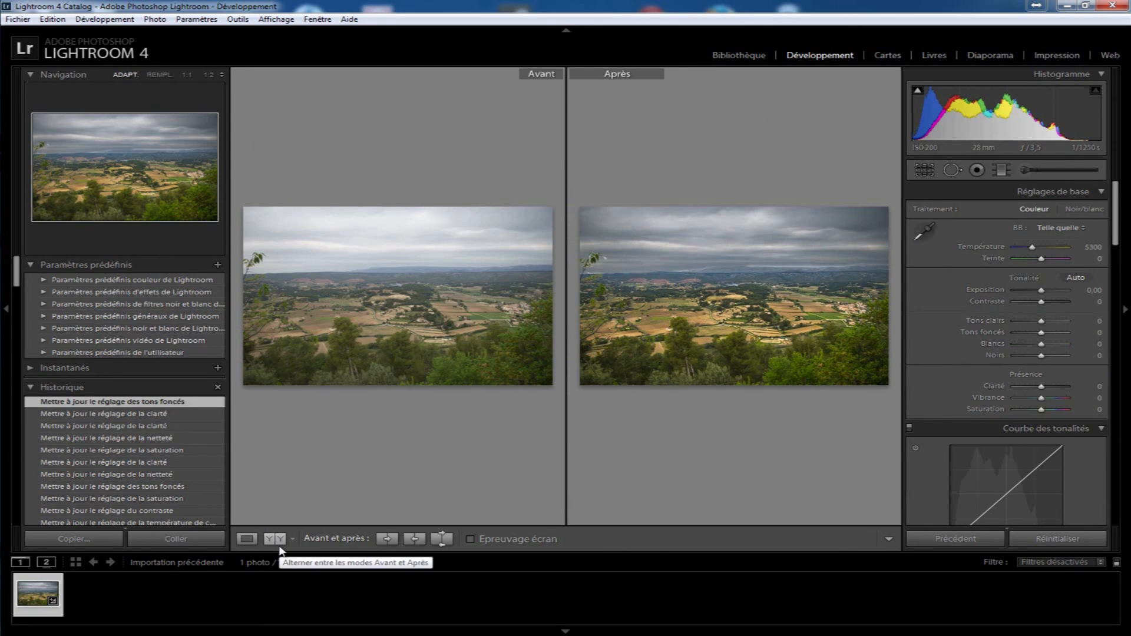
left_click(280, 547)
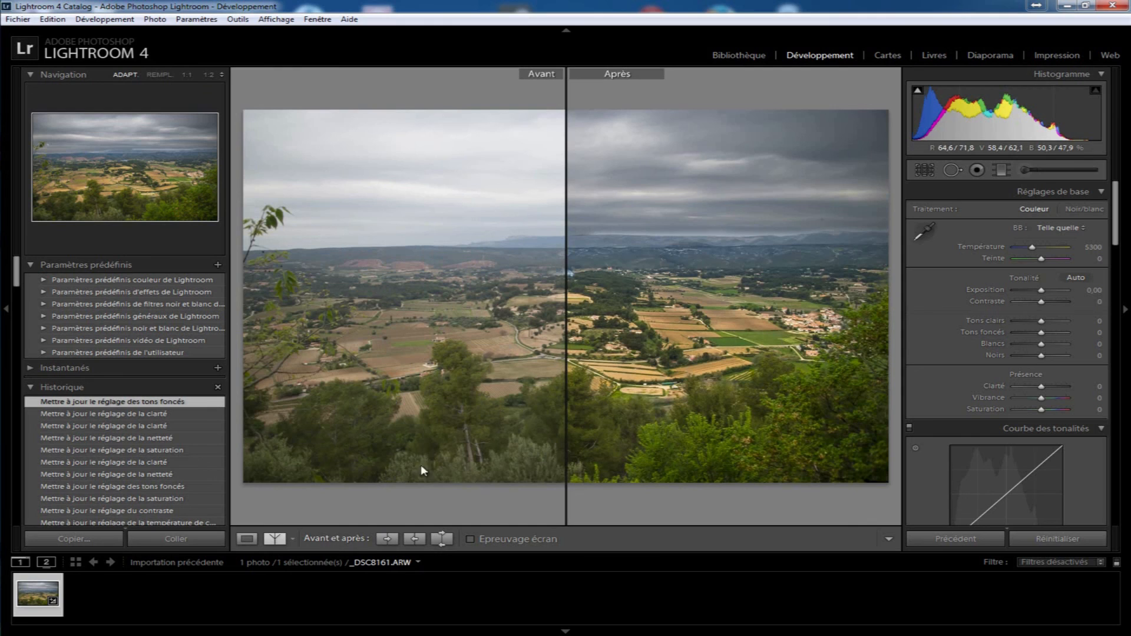
left_click(277, 540)
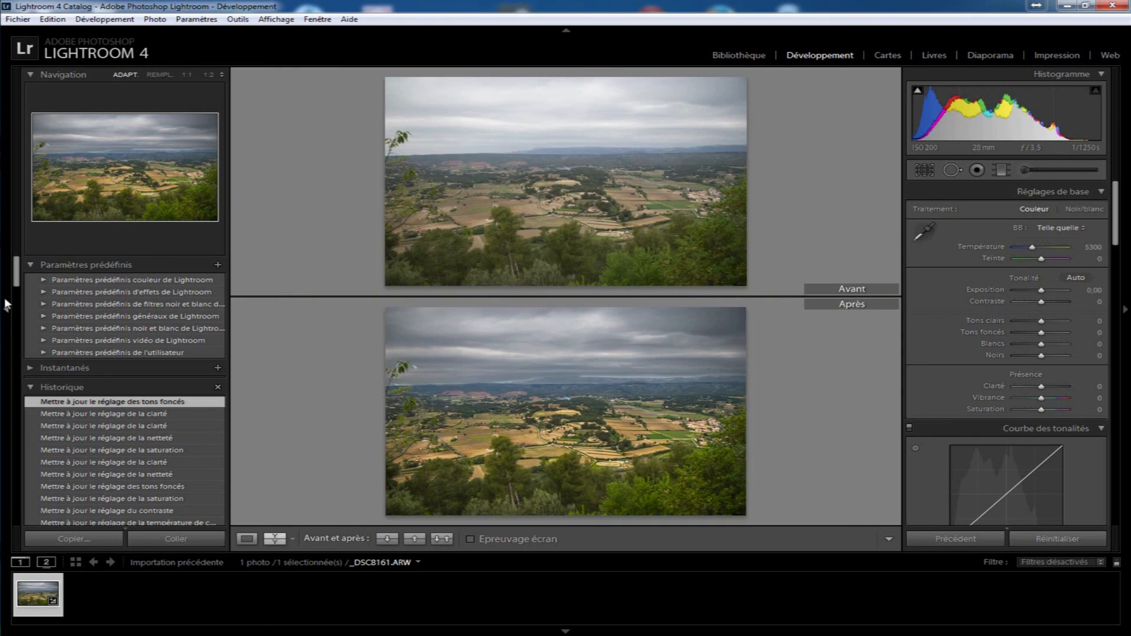
left_click(9, 307)
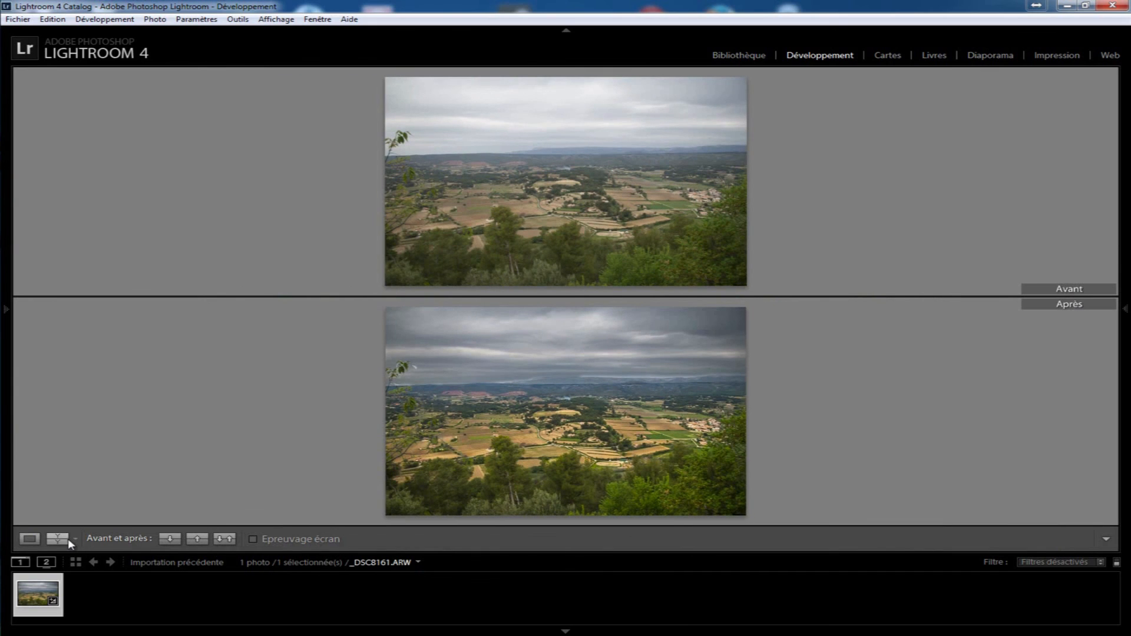
left_click(64, 539)
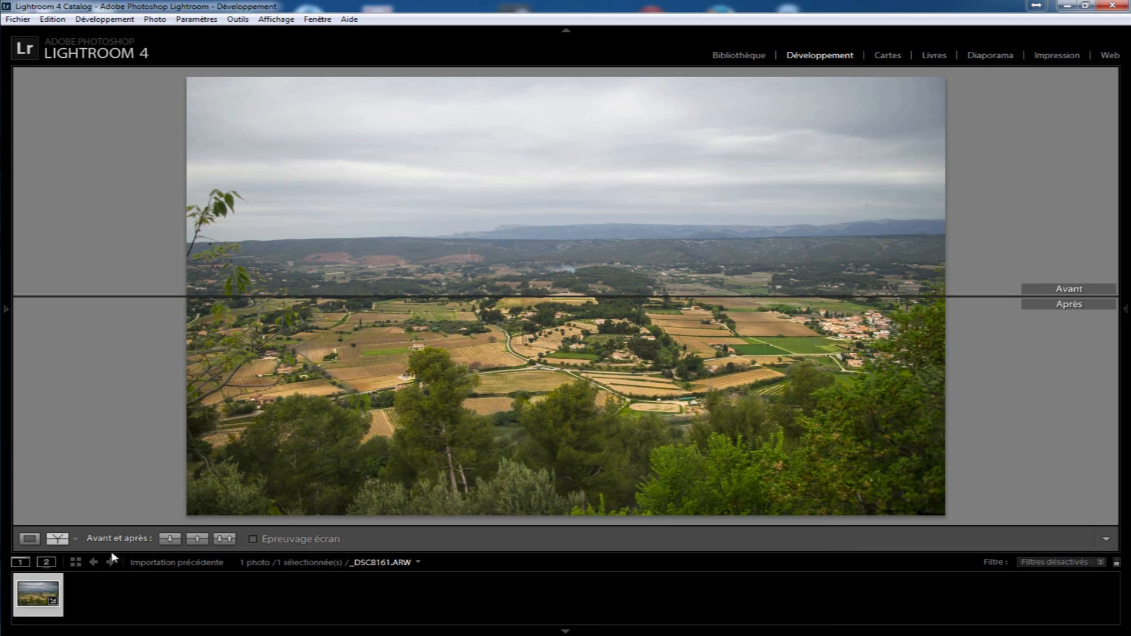
left_click(59, 541)
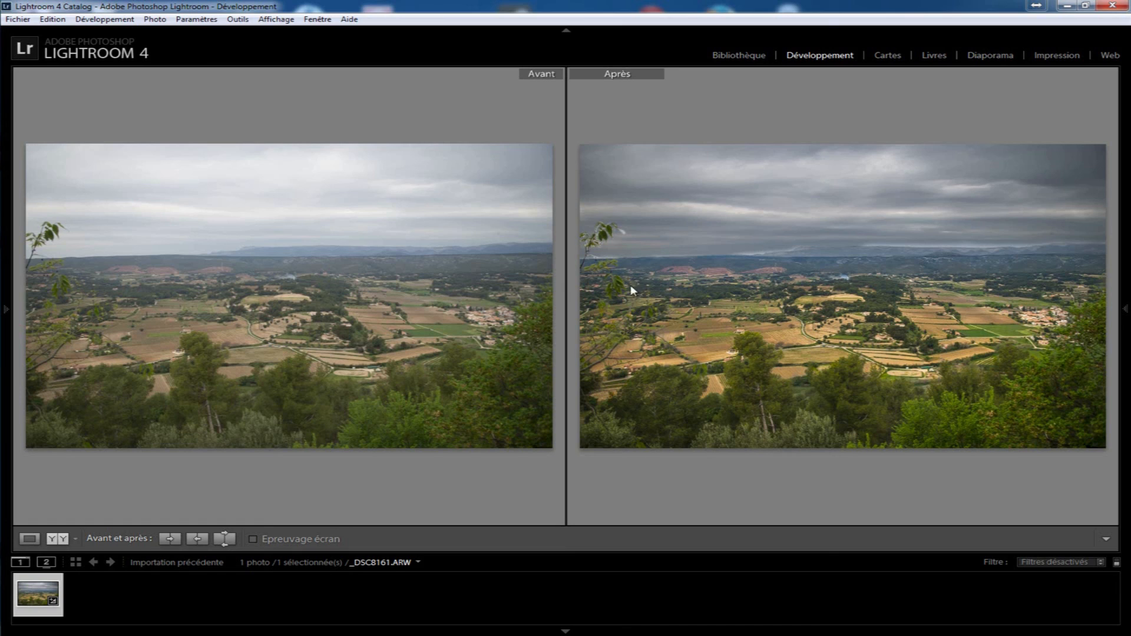
Step: Restore both side panels and reopen the adjustment brush on the before/after comparison
left_click(9, 308)
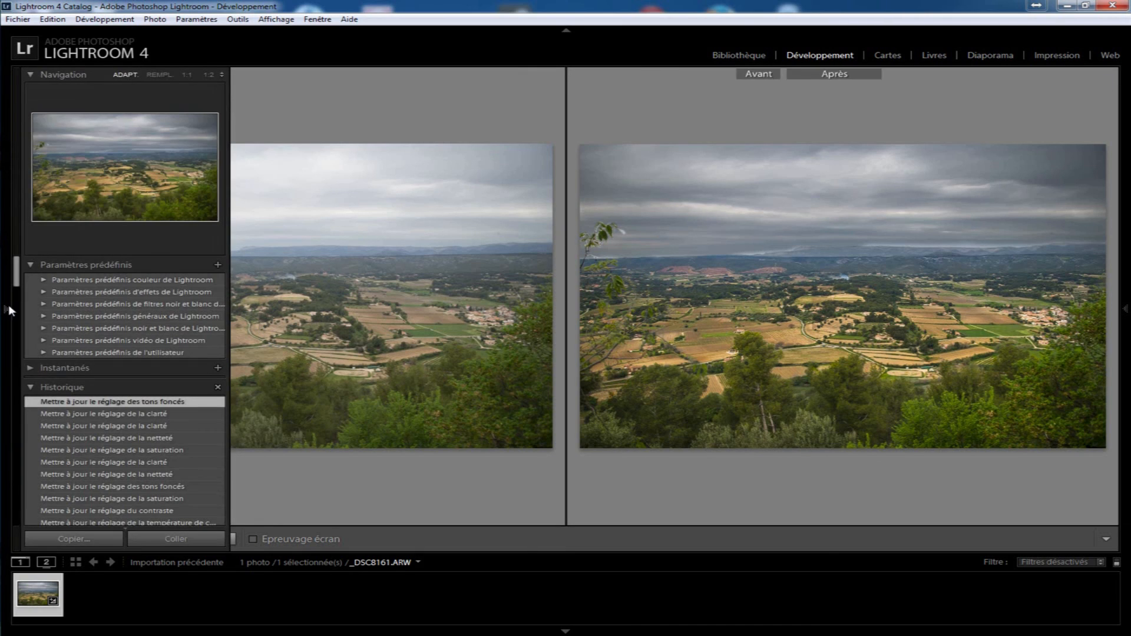
left_click(1126, 311)
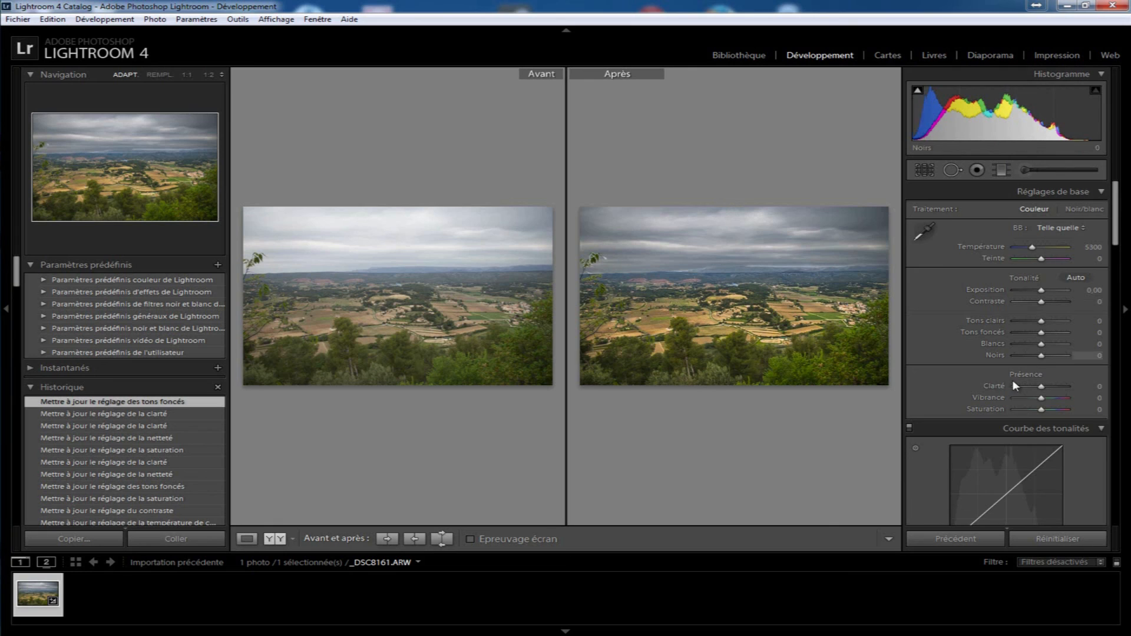
scroll(1019, 354, "down", 4)
scroll(1031, 341, "up", 4)
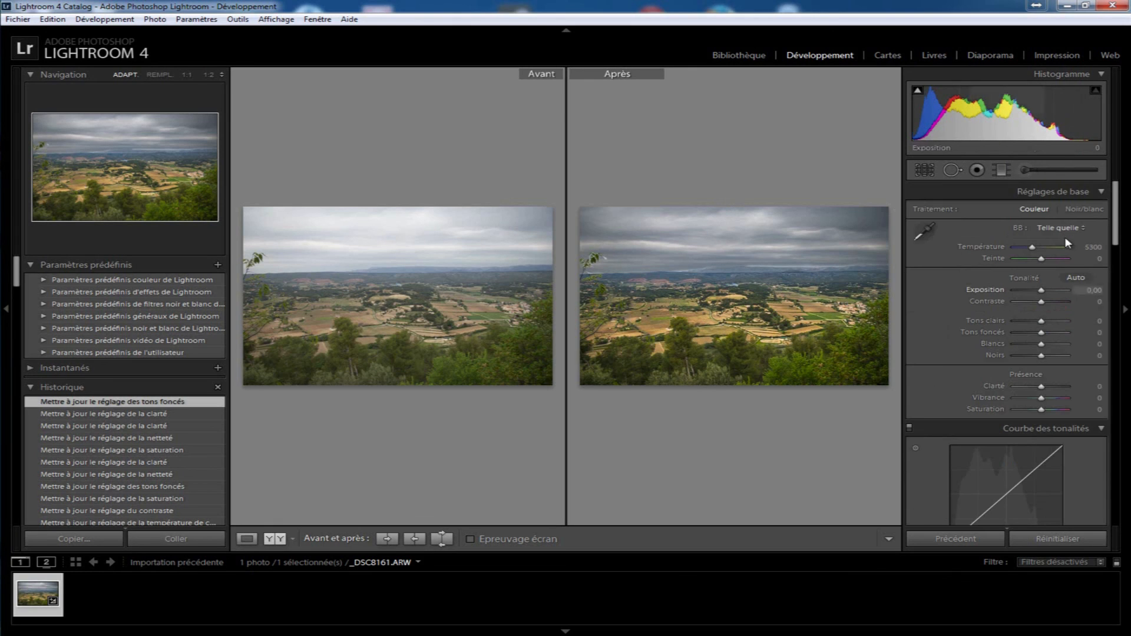
left_click(1054, 170)
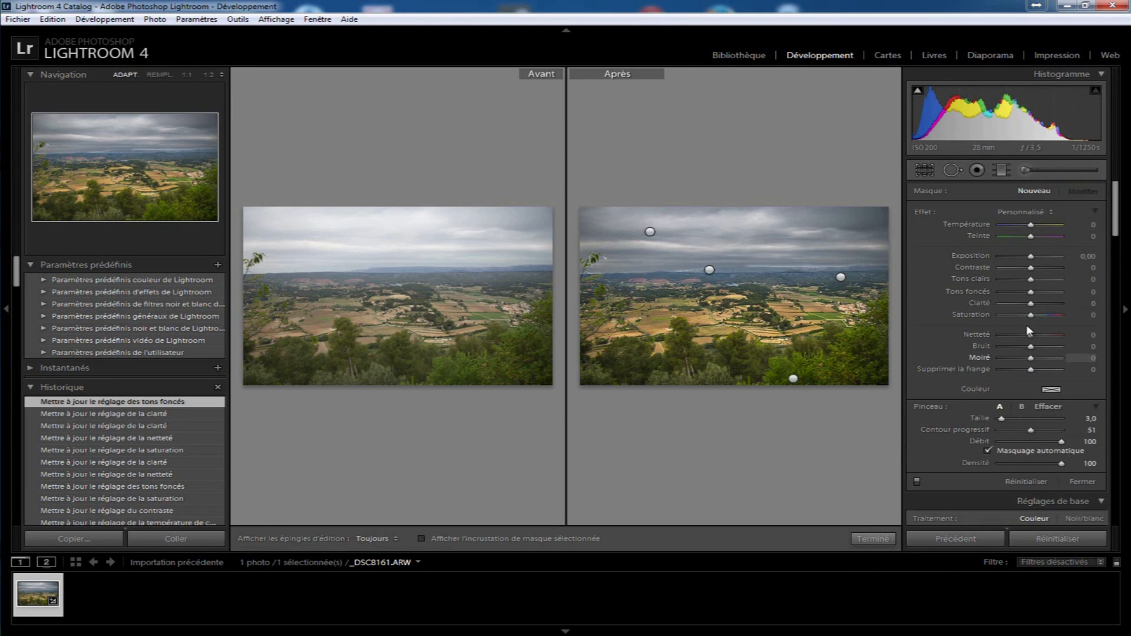